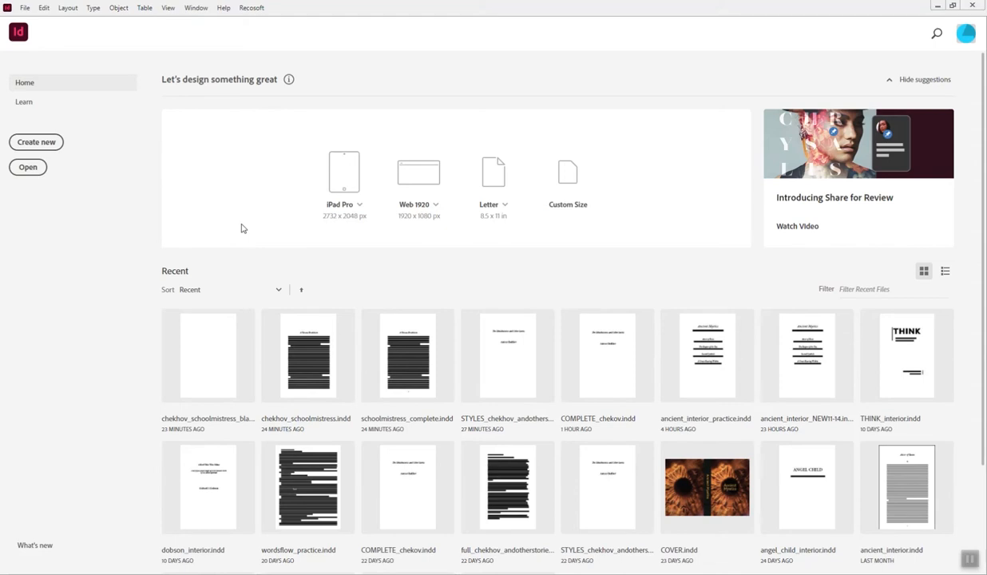
# - Open the recent document chekhov_schoolmistress_blank.indd and look over its first page and the spread on pages 2-3
pyautogui.click(191, 418)
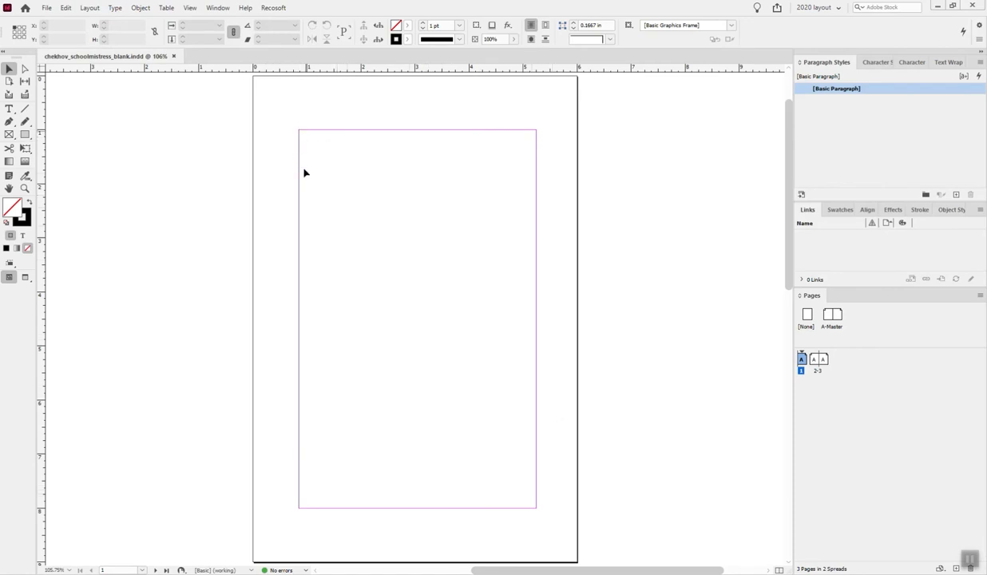
pyautogui.scroll(-10, 365, 454)
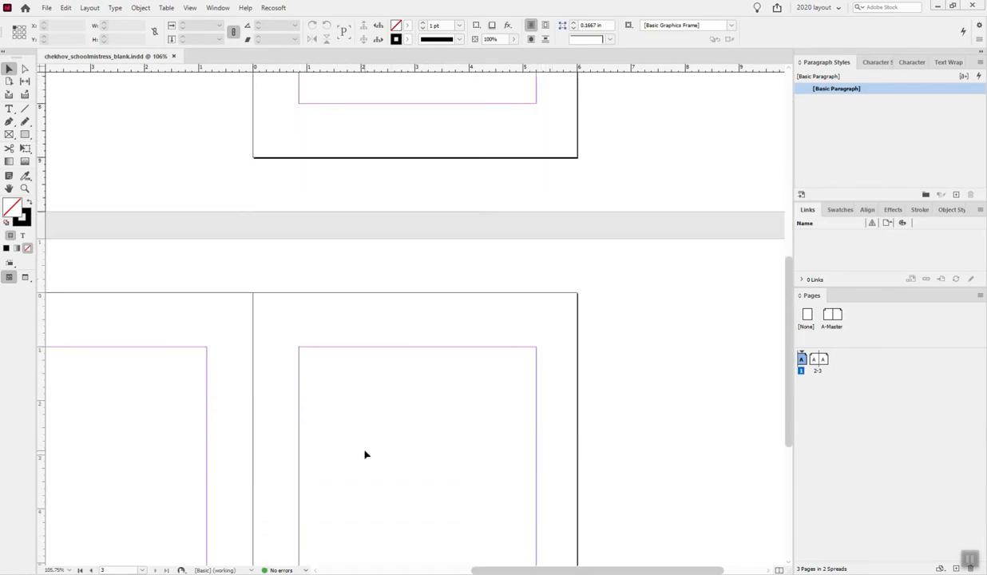
pyautogui.moveTo(543, 570); pyautogui.dragTo(490, 570)
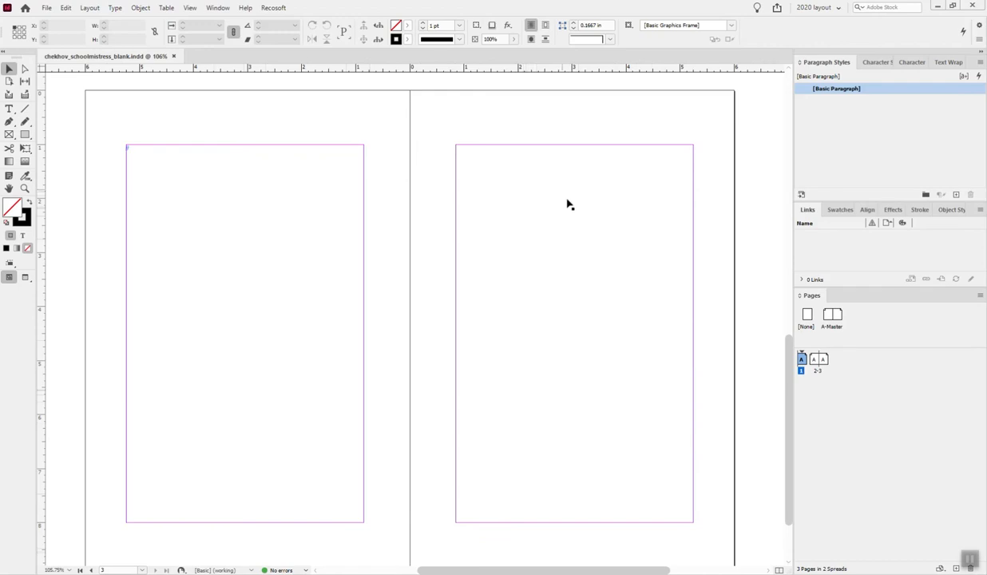
pyautogui.scroll(10, 581, 287)
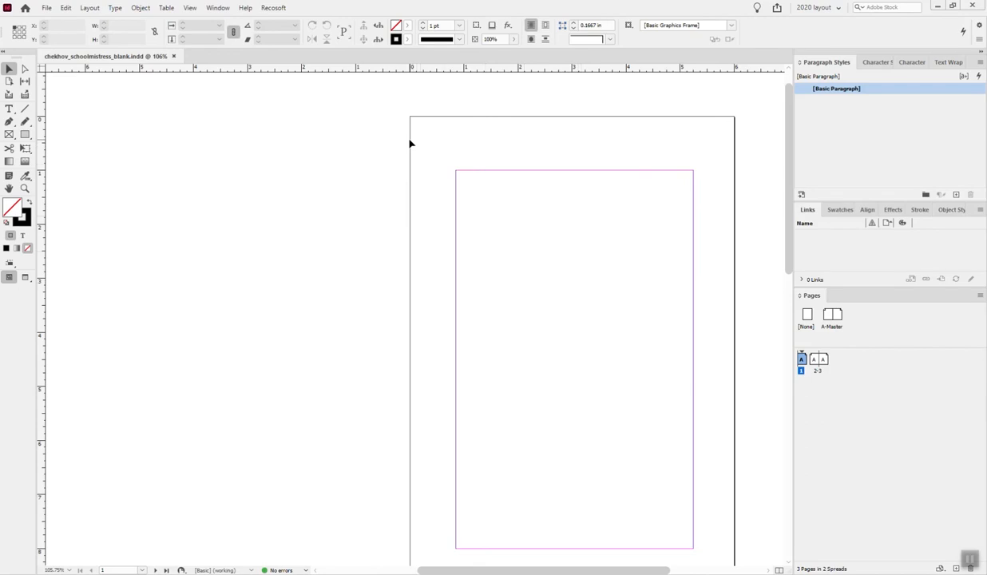
# - Place the text file nervous_breakdown_andrest.txt on page 1, starting at the corner where the margins meet so it fills the text area
pyautogui.click(46, 8)
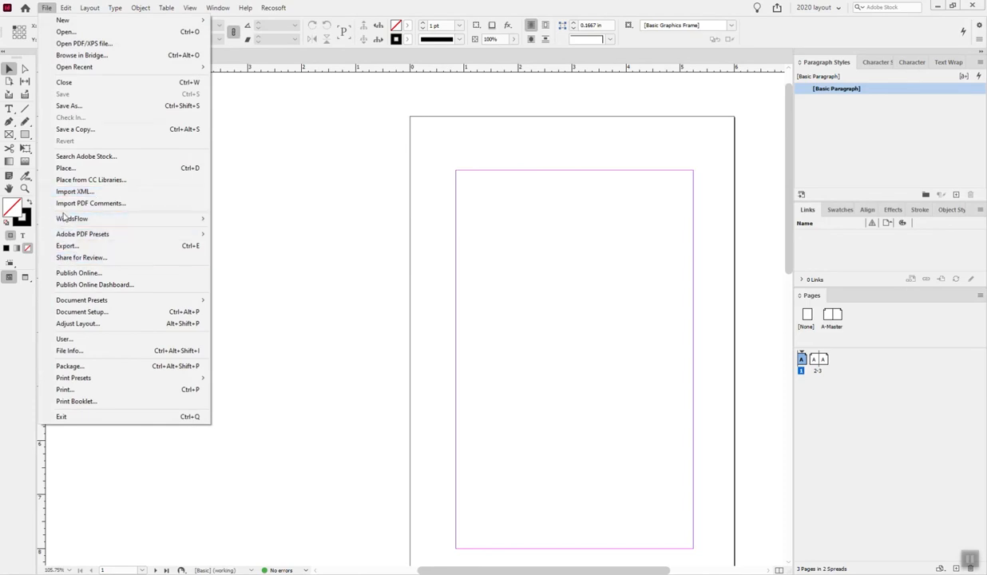
pyautogui.click(64, 169)
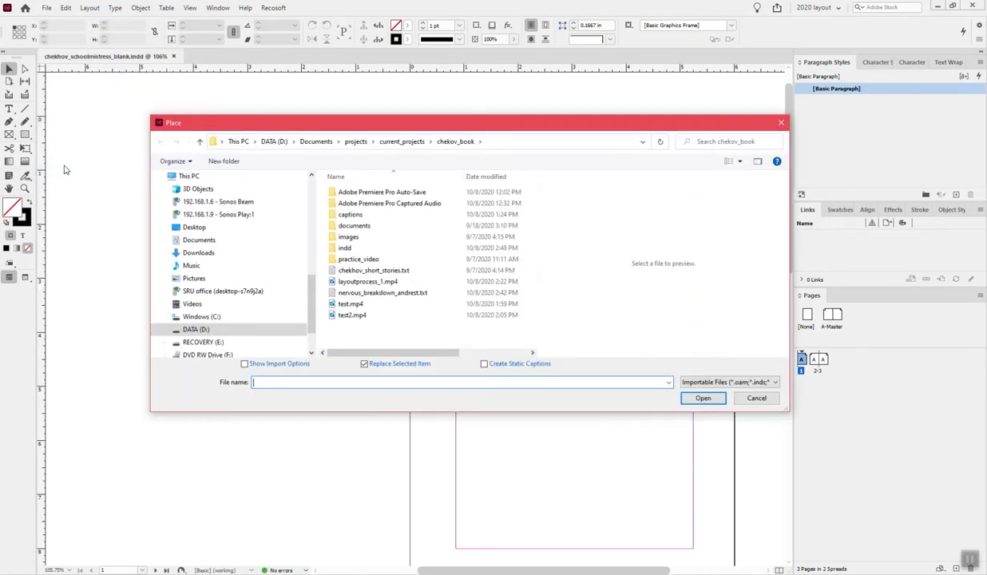
pyautogui.moveTo(312, 295); pyautogui.dragTo(306, 210)
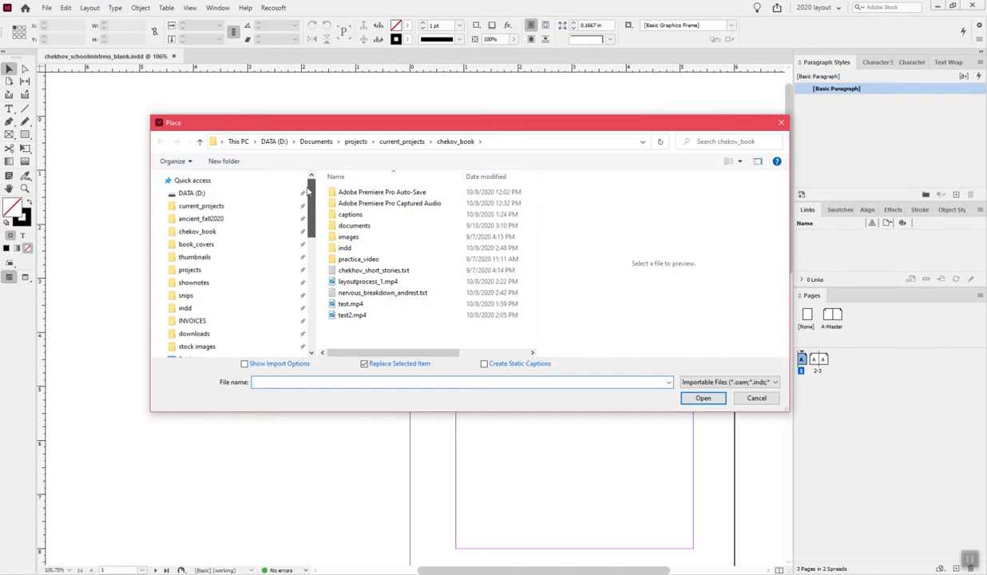
pyautogui.click(379, 294)
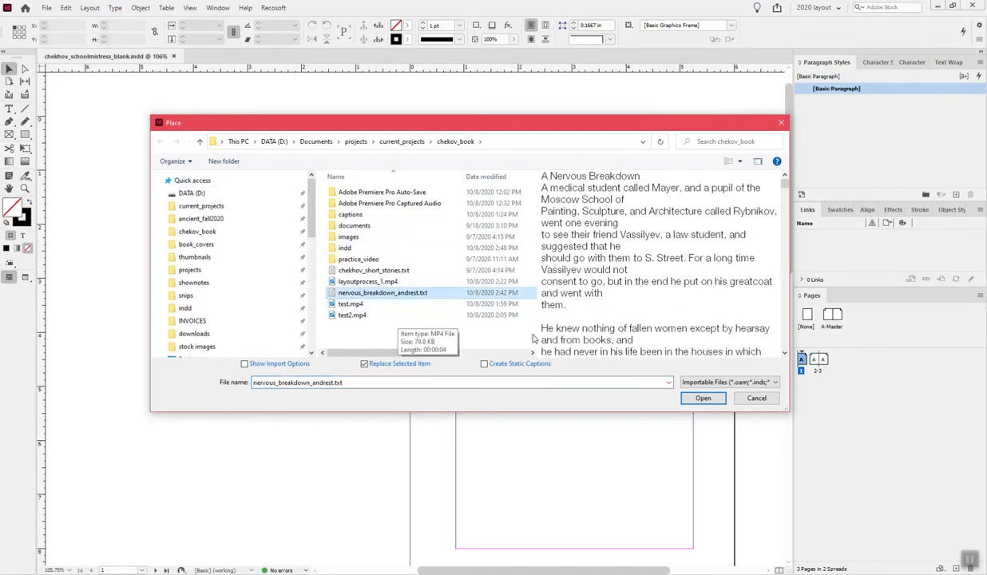
pyautogui.click(702, 399)
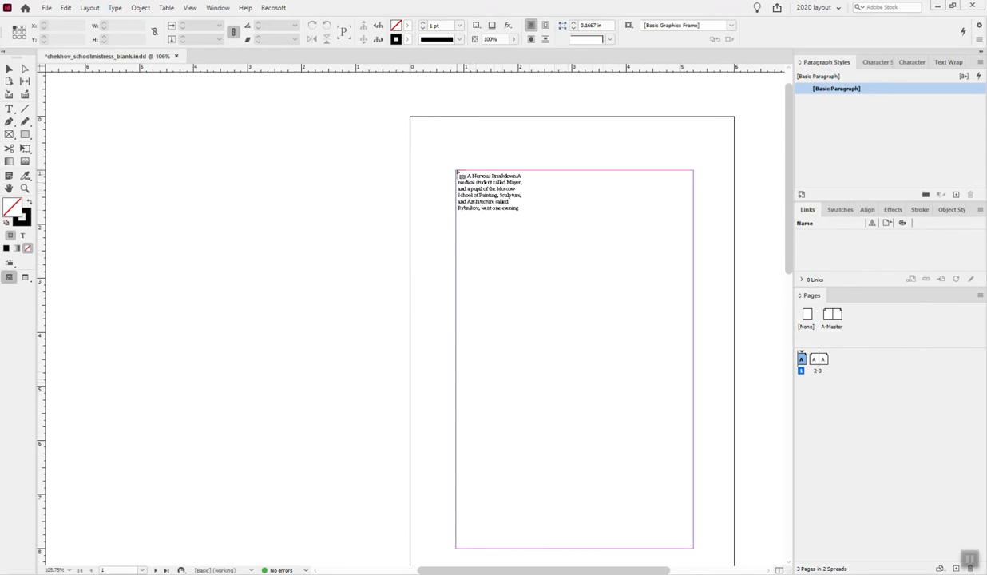
pyautogui.click(456, 173)
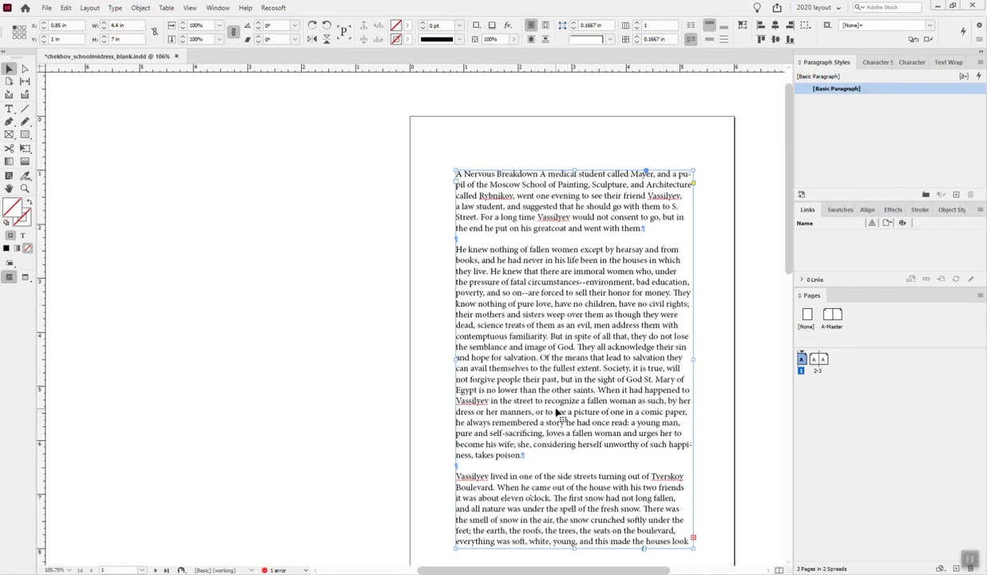
pyautogui.click(693, 538)
pyautogui.scroll(-7, 674, 525)
pyautogui.scroll(4, 671, 526)
pyautogui.scroll(2, 671, 527)
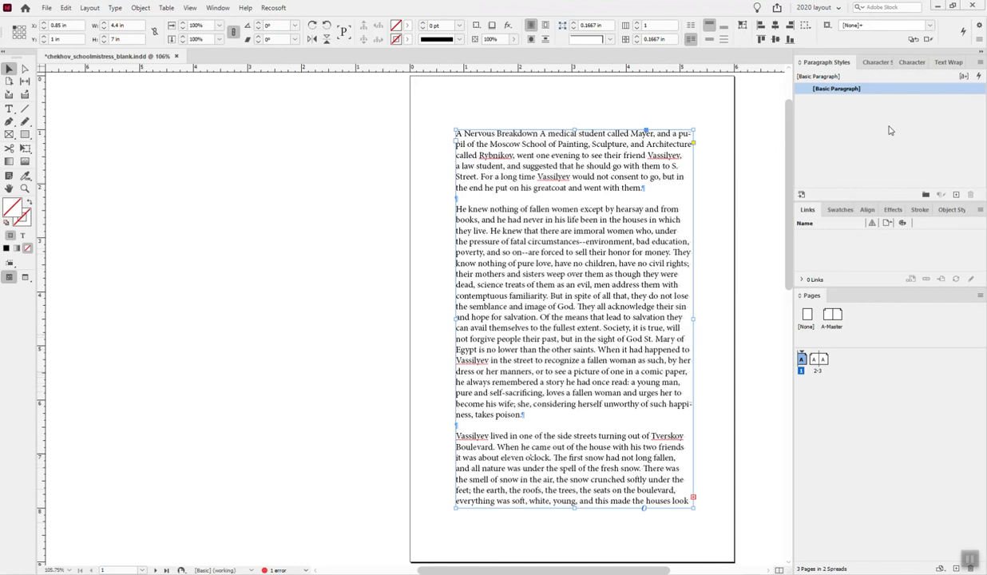
# - Load all text styles from STYLES_chekhov_andotherstories.indd into the document, using the incoming definitions
pyautogui.click(981, 63)
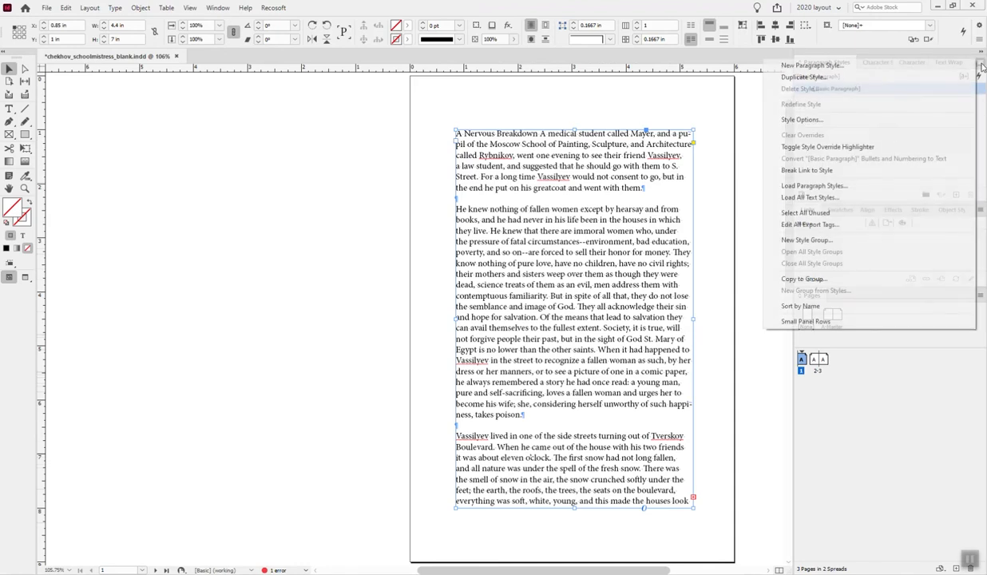
pyautogui.click(824, 198)
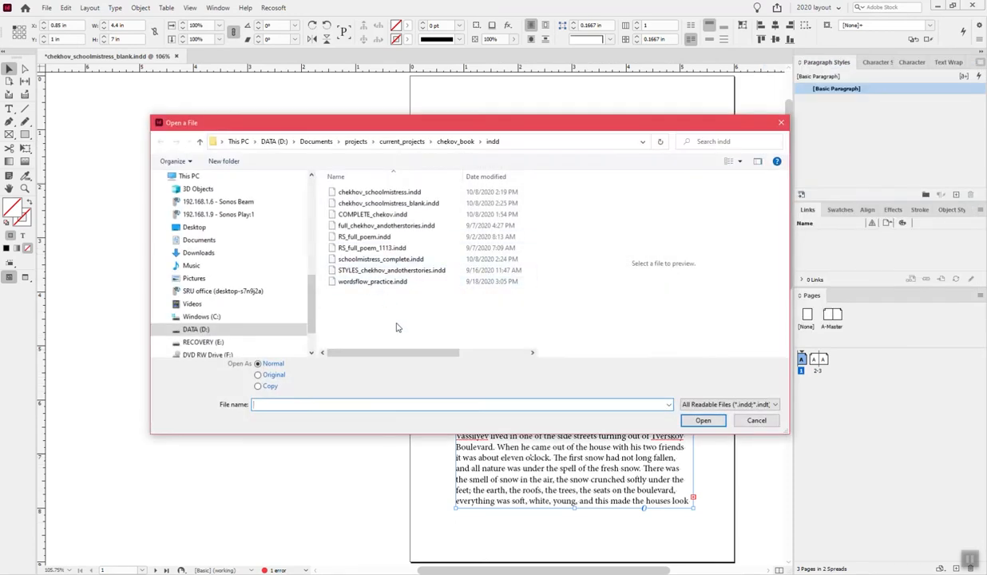
pyautogui.click(356, 270)
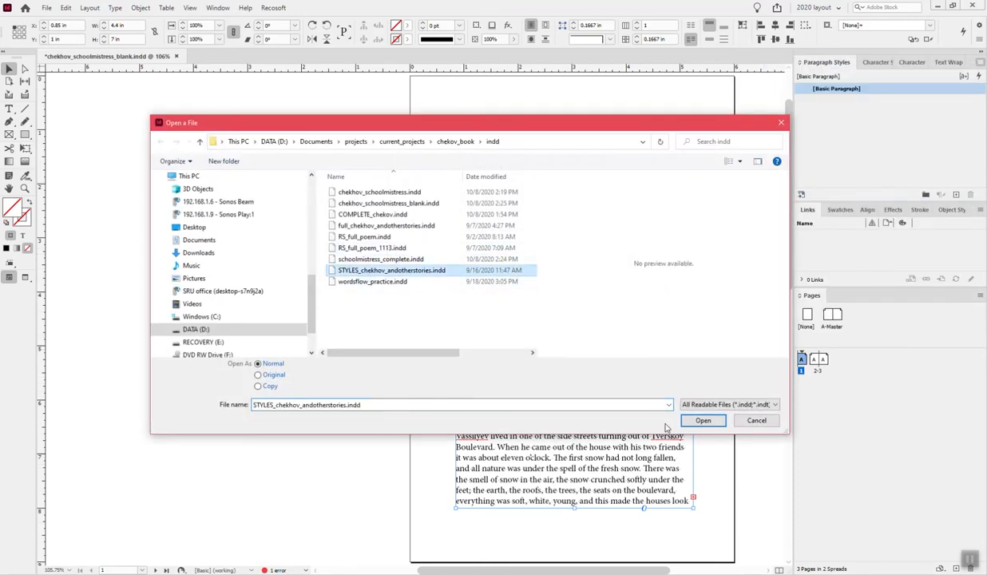
pyautogui.click(706, 422)
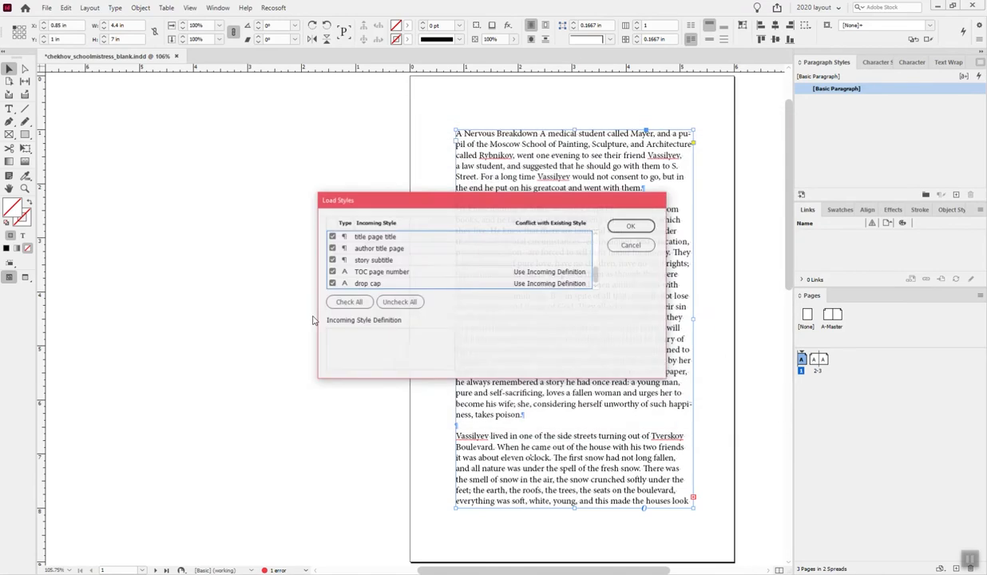
pyautogui.click(630, 226)
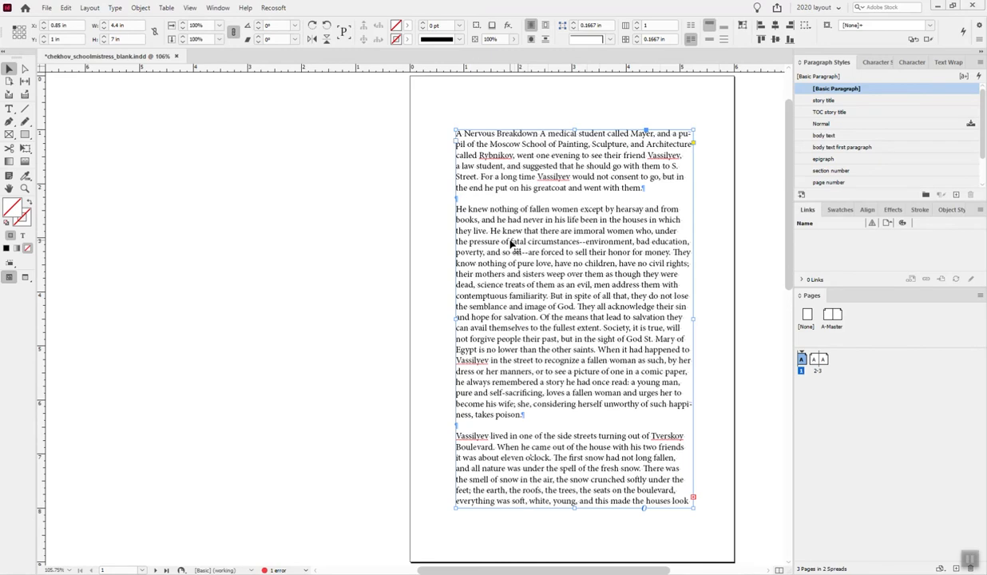
# - Put the story title "A Nervous Breakdown" in its own paragraph, removing the space before "A medical student"
pyautogui.doubleClick(541, 133)
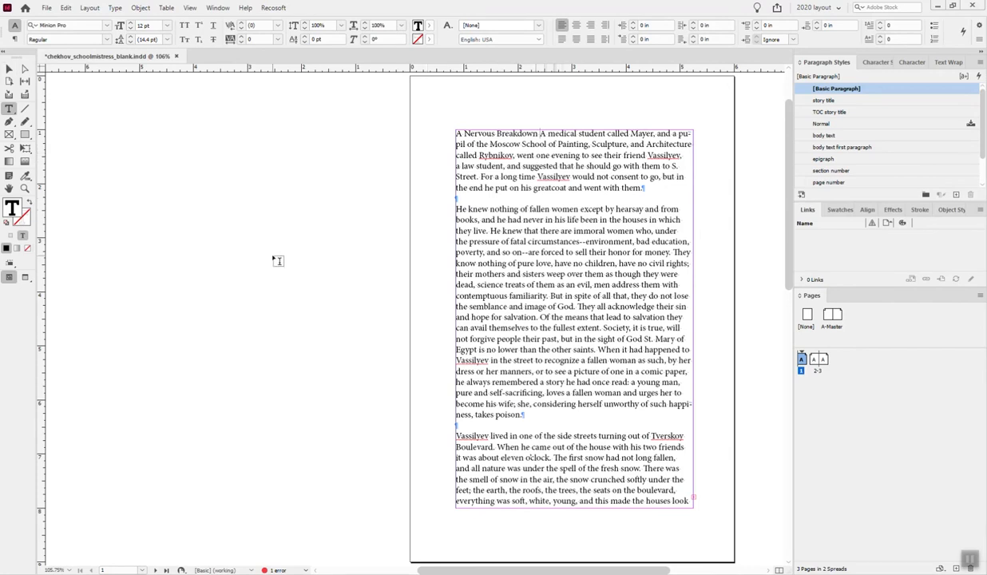
pyautogui.press('BackSpace')
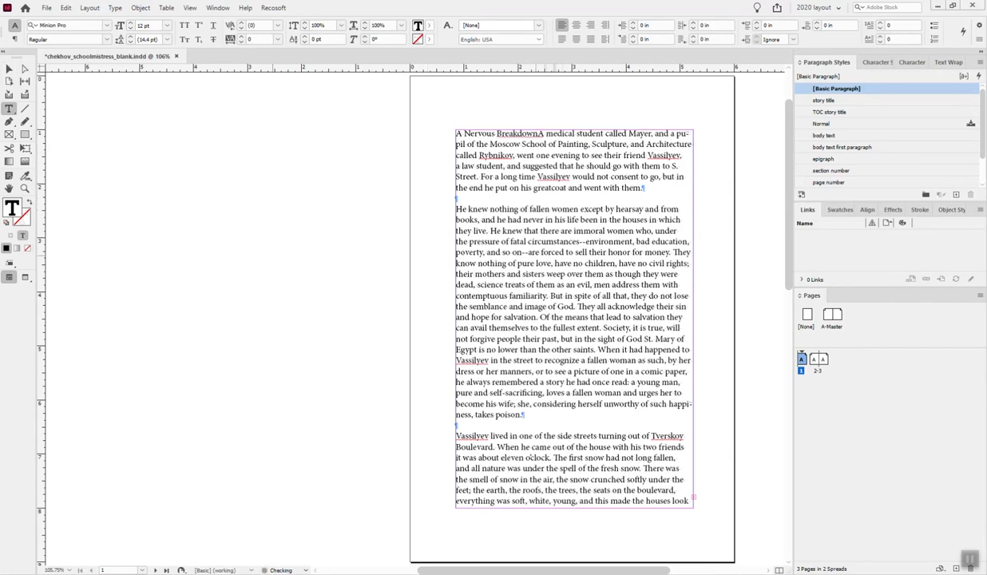
pyautogui.press('Return')
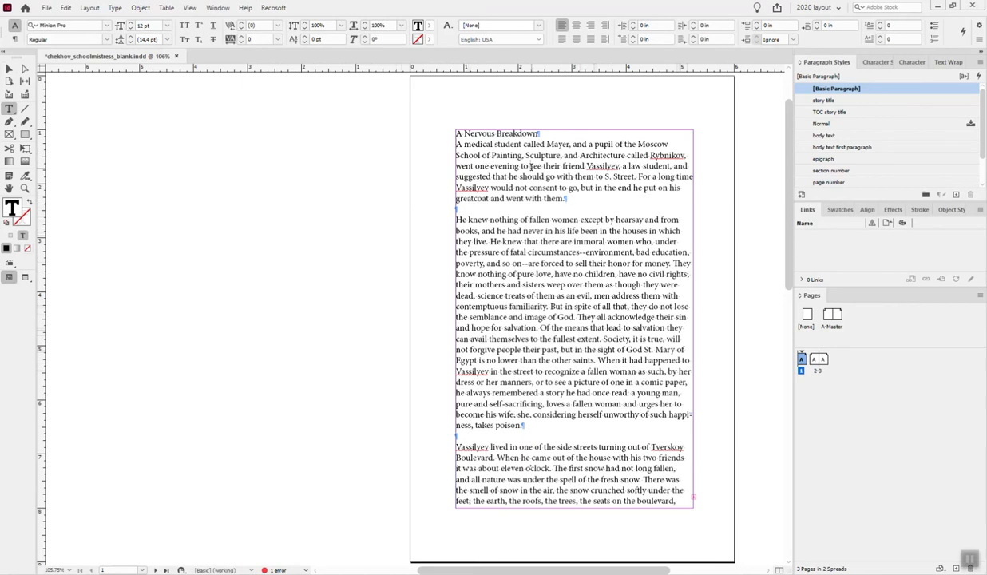
# - Replace every double paragraph return (^p^p) with a single one (^p) throughout the document using Find/Change
pyautogui.hotkey('ctrl', 'a')
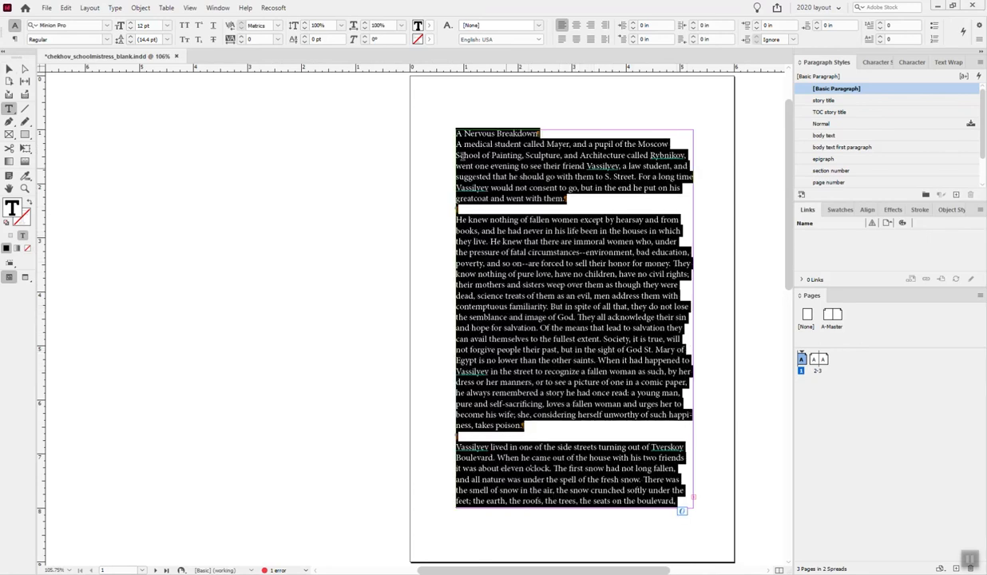
pyautogui.hotkey('ctrl', 'f')
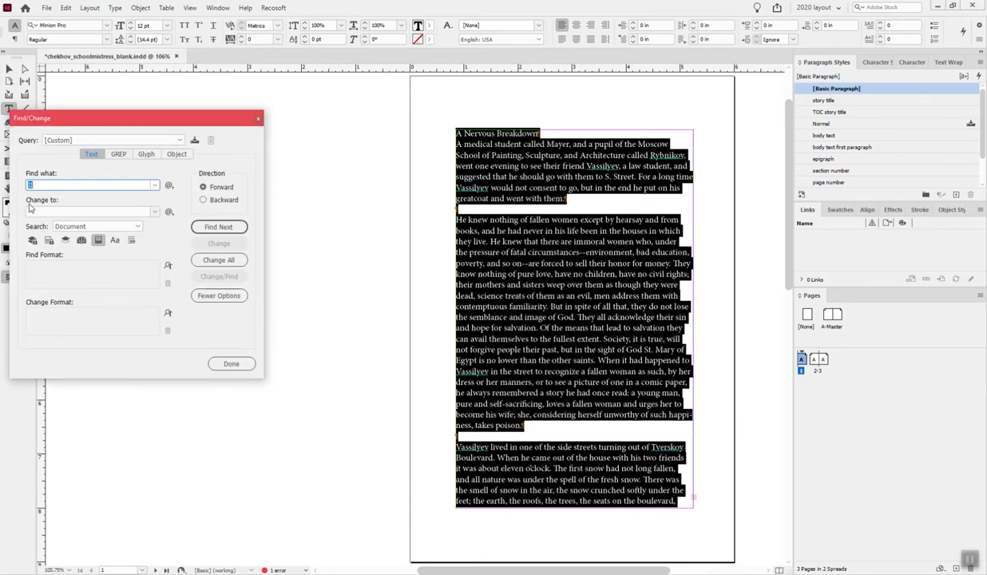
pyautogui.moveTo(130, 118); pyautogui.dragTo(313, 143)
pyautogui.click(292, 166)
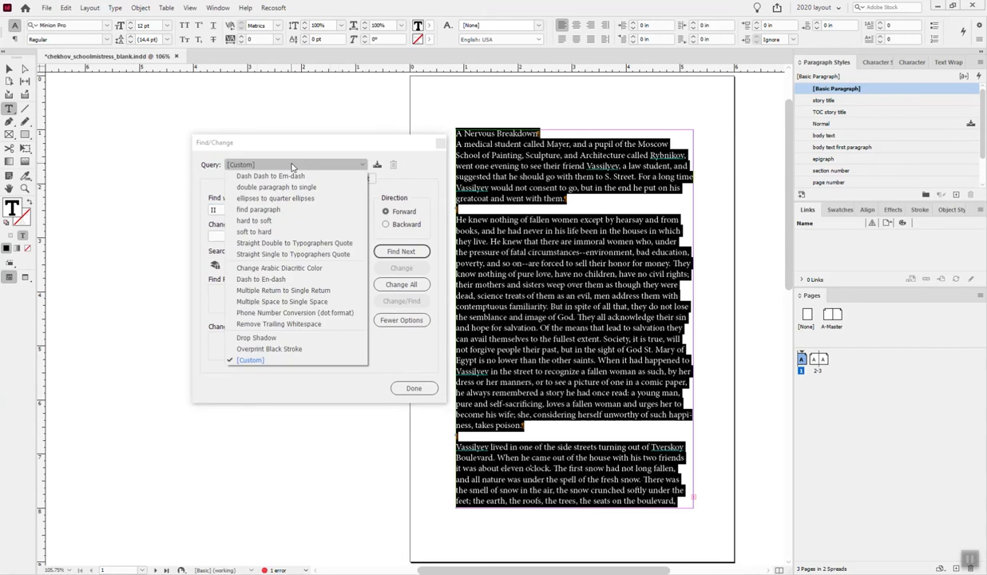
pyautogui.click(291, 139)
pyautogui.doubleClick(213, 210)
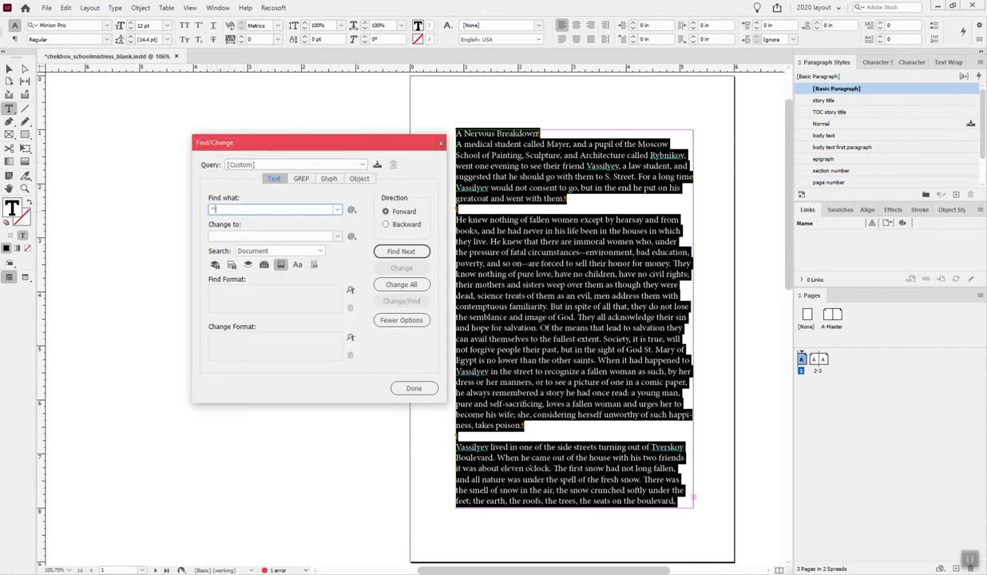
pyautogui.write('^p^p')
pyautogui.press('Tab')
pyautogui.write('^')
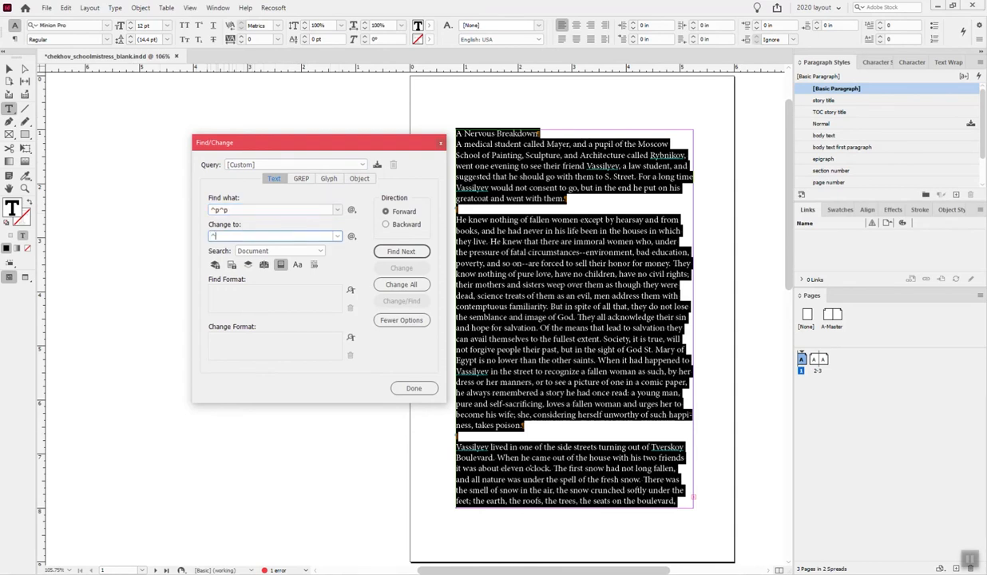
pyautogui.write('p')
pyautogui.click(399, 287)
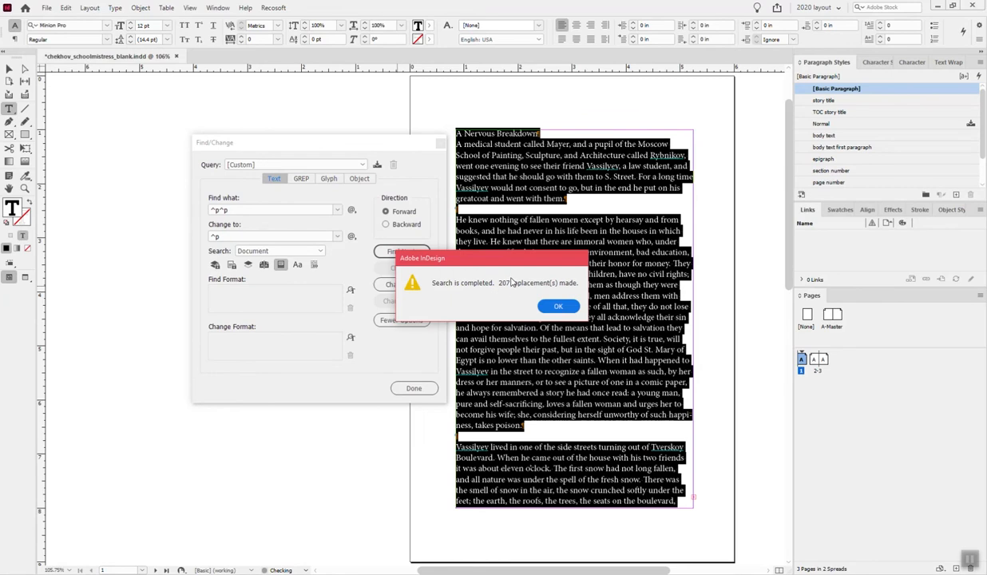
pyautogui.click(558, 307)
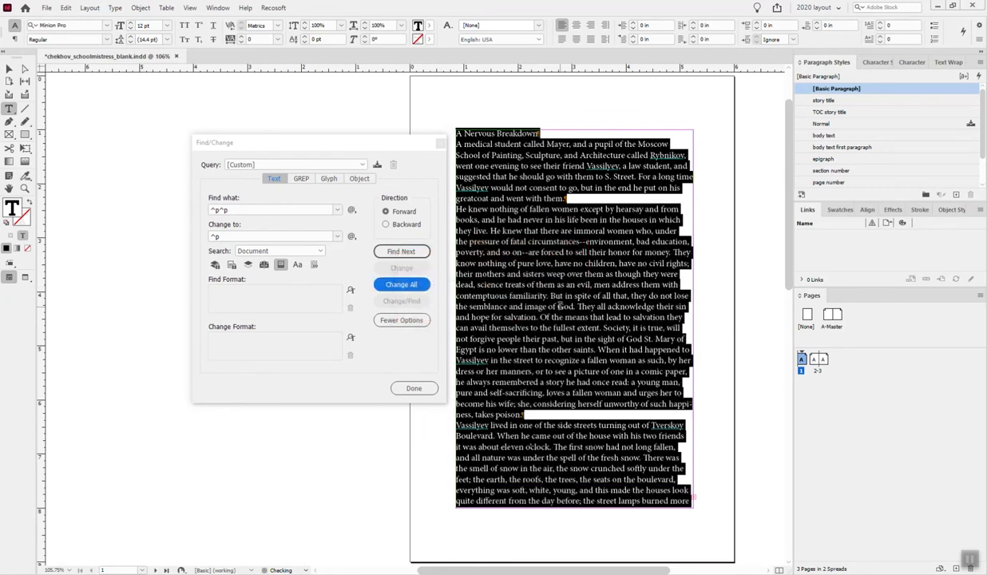
pyautogui.click(440, 145)
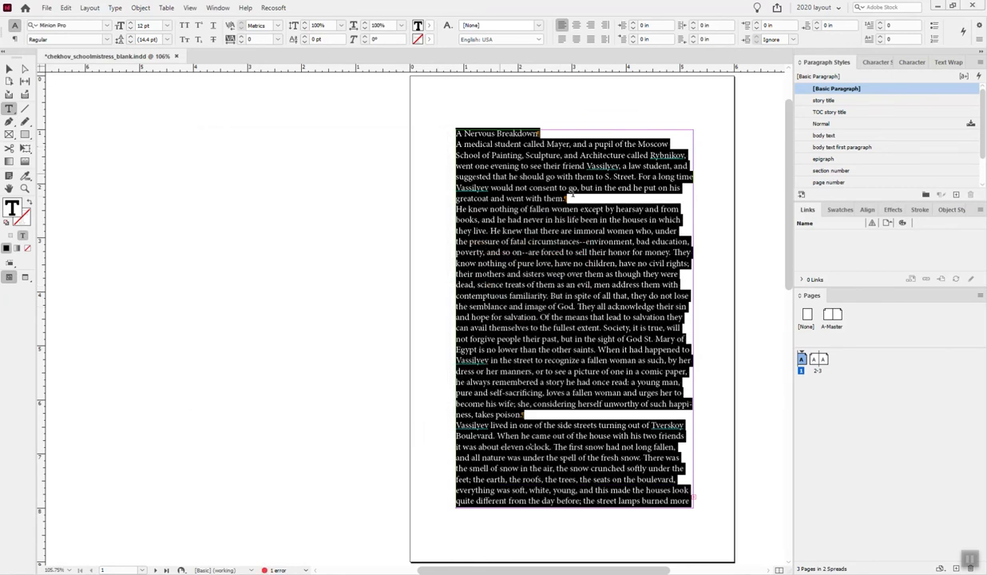
pyautogui.click(571, 193)
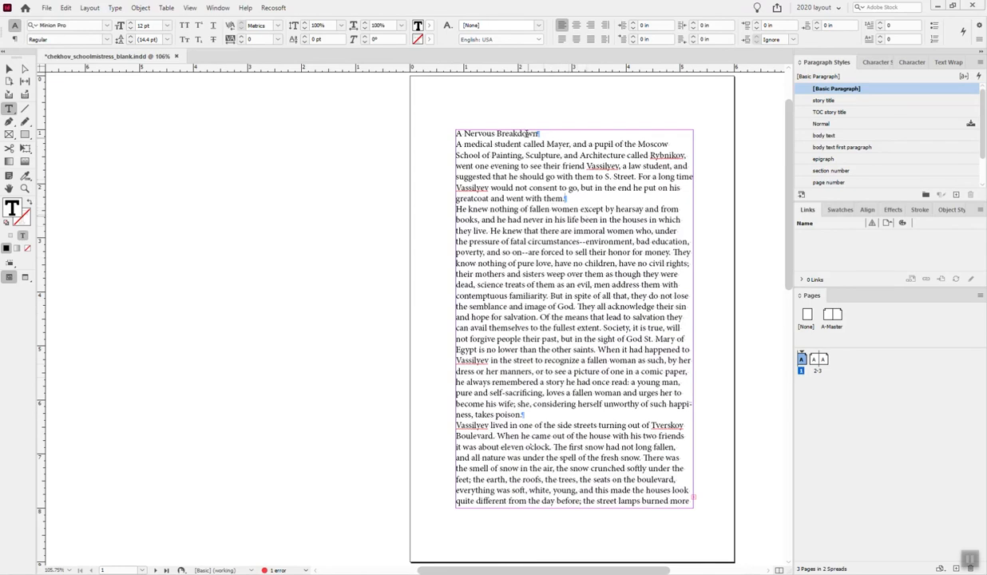
# - Apply the "body text" paragraph style to the entire story
pyautogui.click(563, 240)
pyautogui.hotkey('ctrl', 'a')
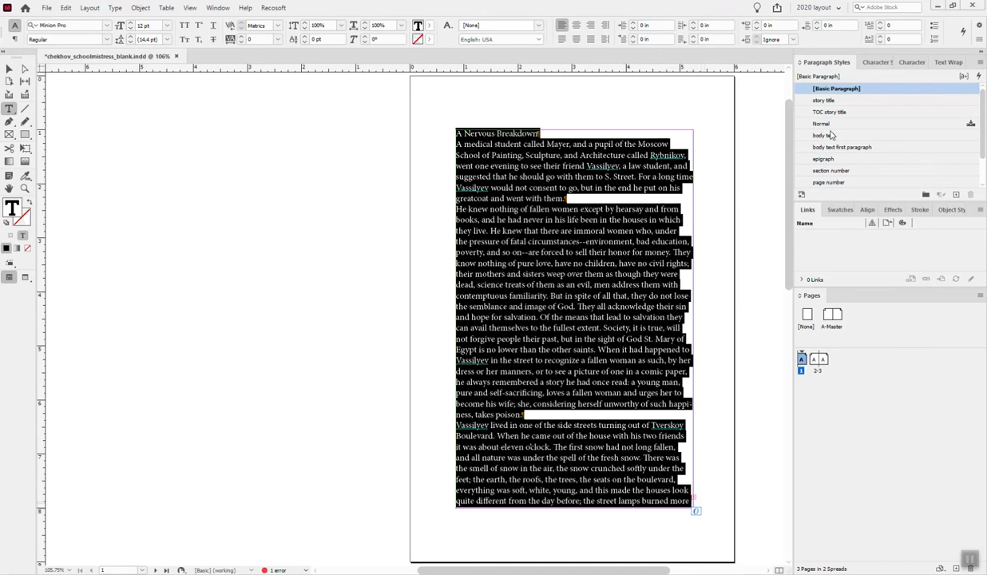
pyautogui.click(806, 135)
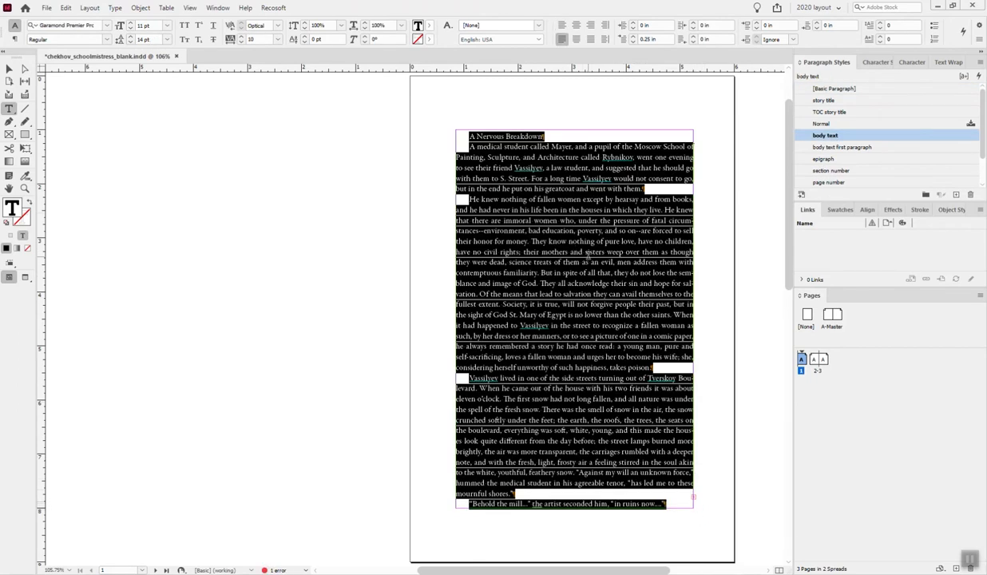
pyautogui.click(543, 272)
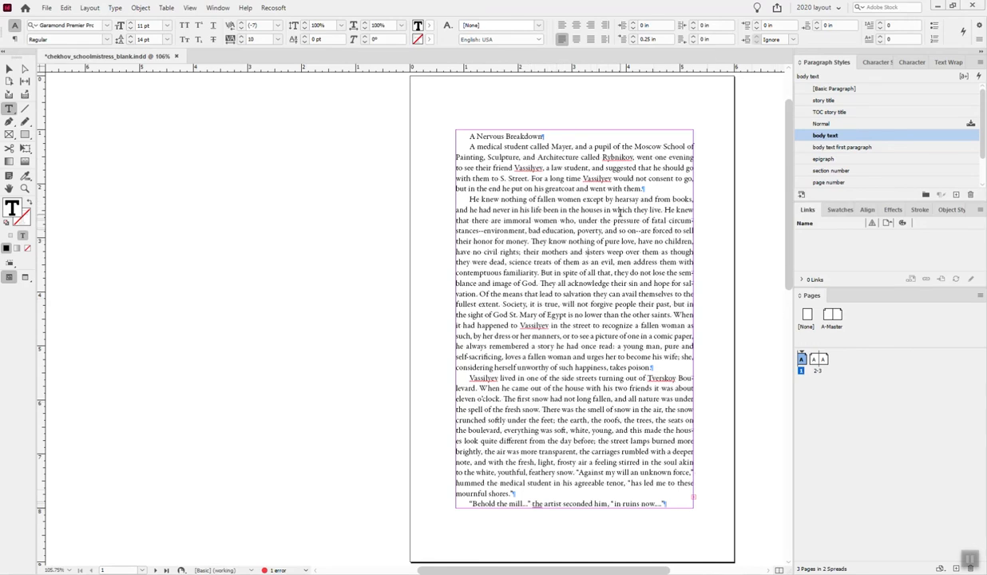
# - Show the baseline grid and check it on page 1 and the following spread
pyautogui.hotkey('ctrl', 'alt', "'")
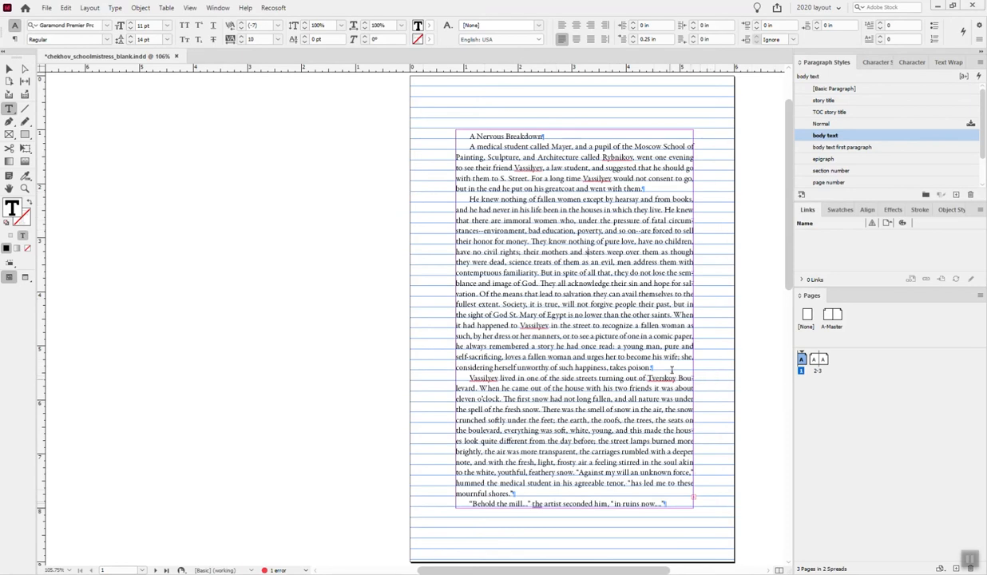
pyautogui.scroll(-8, 614, 406)
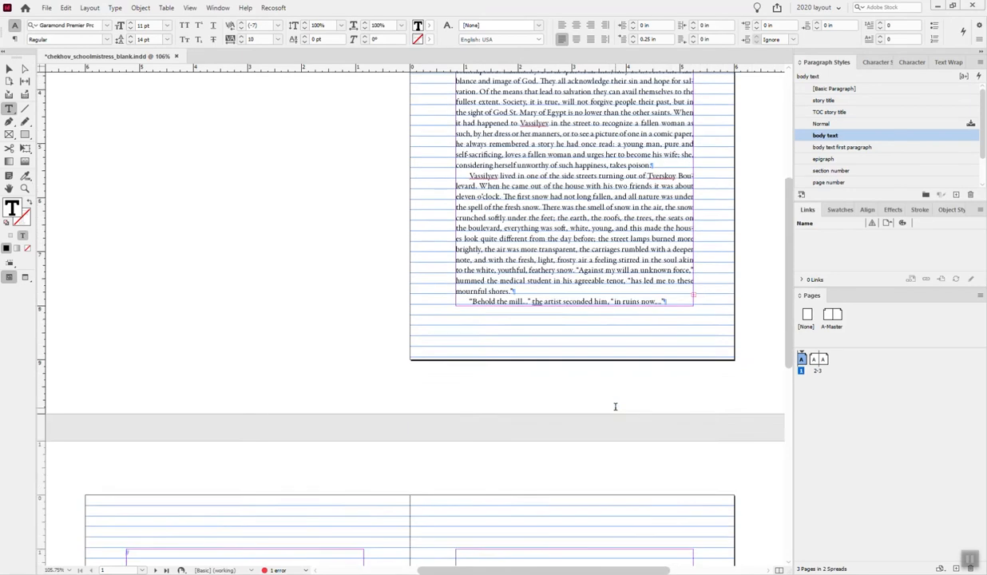
pyautogui.scroll(-5, 614, 407)
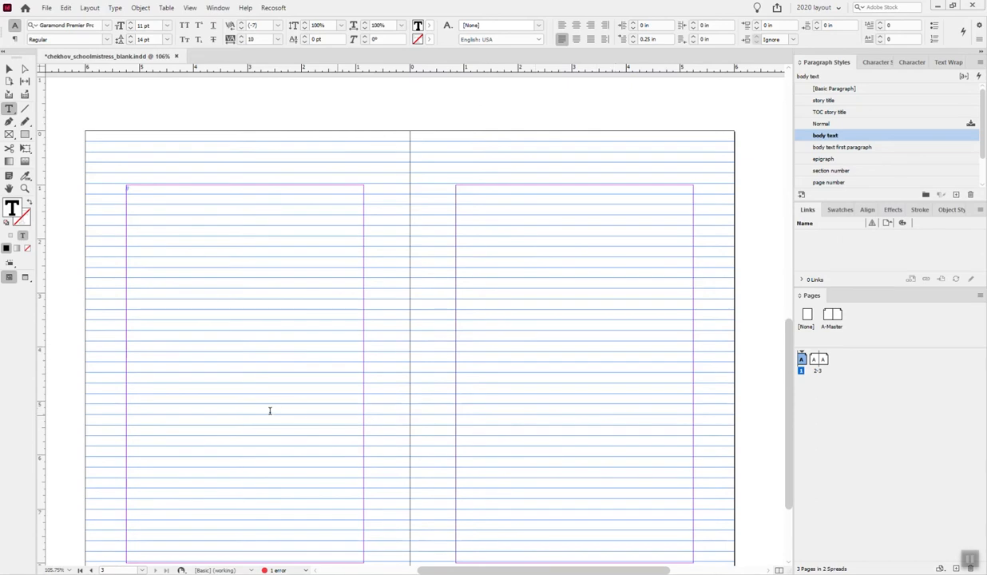
# - Autoflow the overset text from the page 1 frame into page 2, starting at its upper-left margin corner, adding pages as needed
pyautogui.scroll(-1, 441, 271)
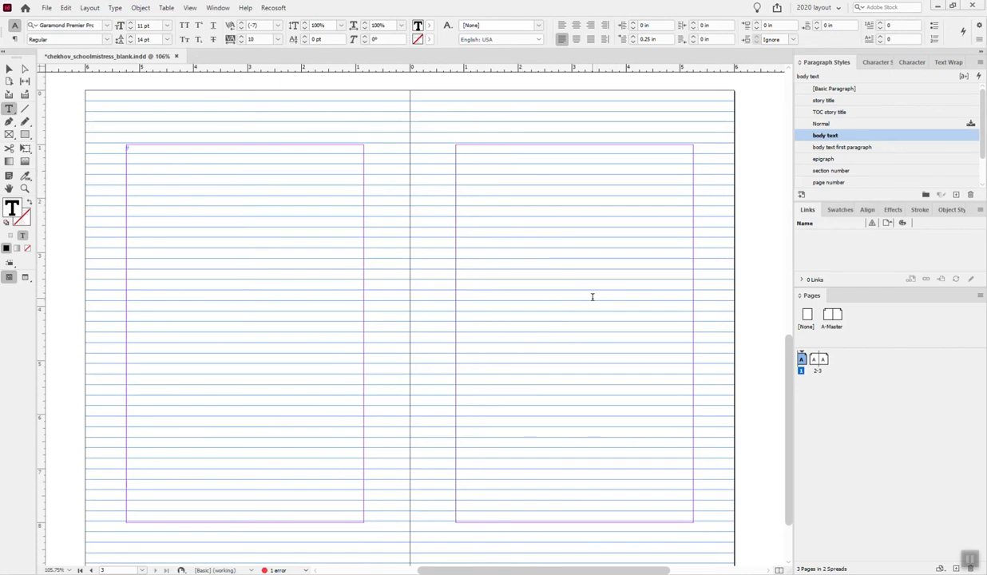
pyautogui.scroll(10, 605, 296)
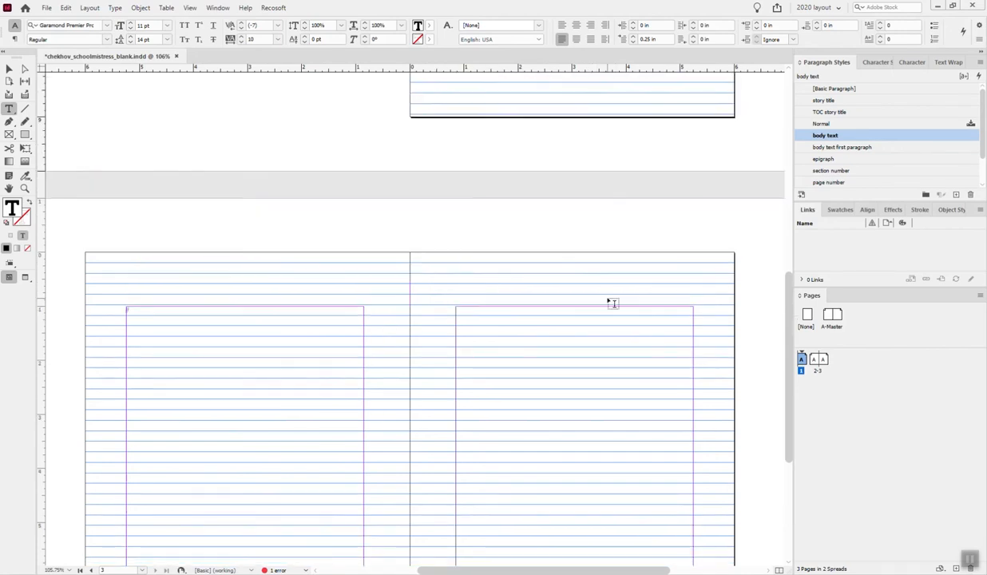
pyautogui.scroll(2, 605, 300)
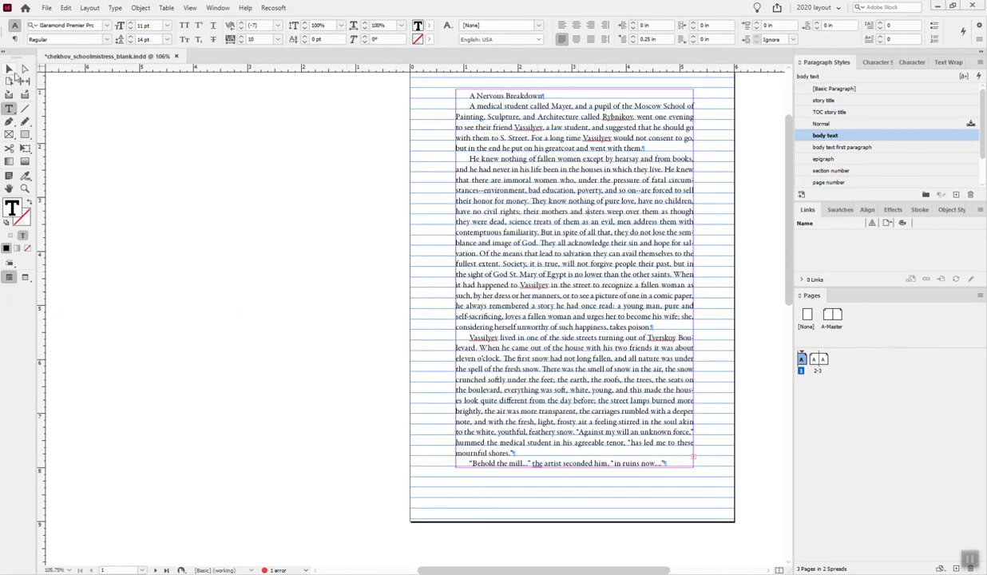
pyautogui.click(9, 70)
pyautogui.scroll(-6, 627, 379)
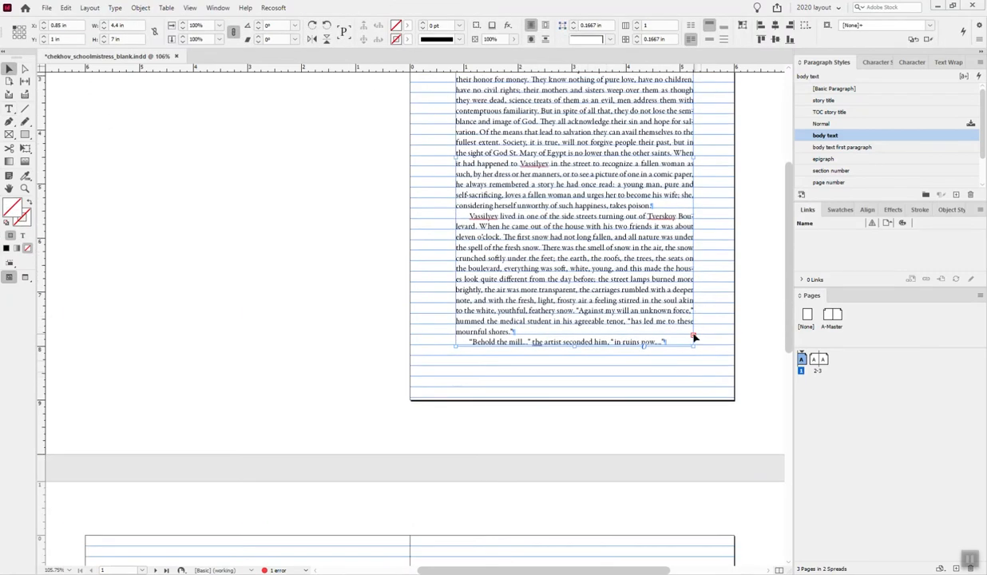
pyautogui.click(693, 337)
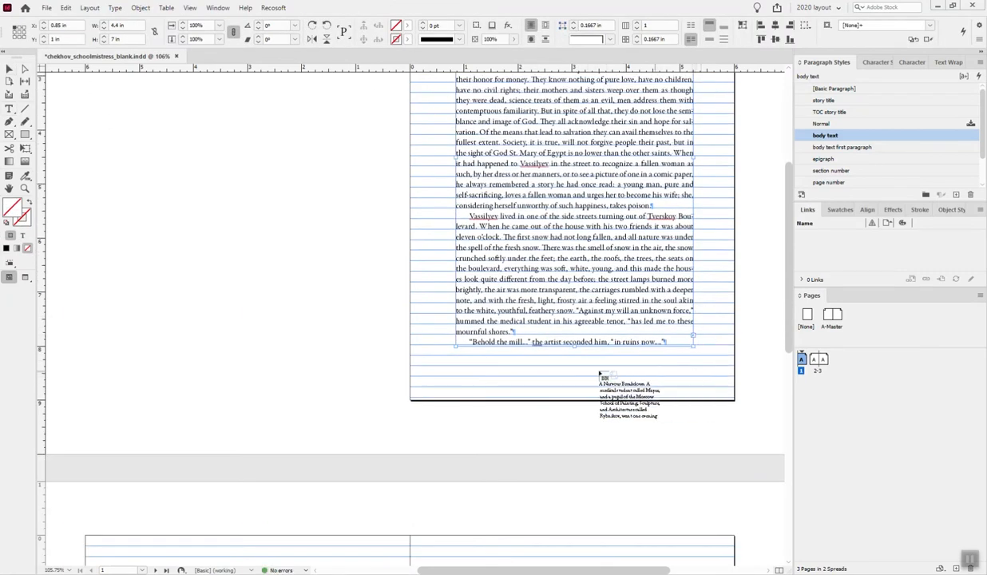
pyautogui.scroll(-12, 538, 441)
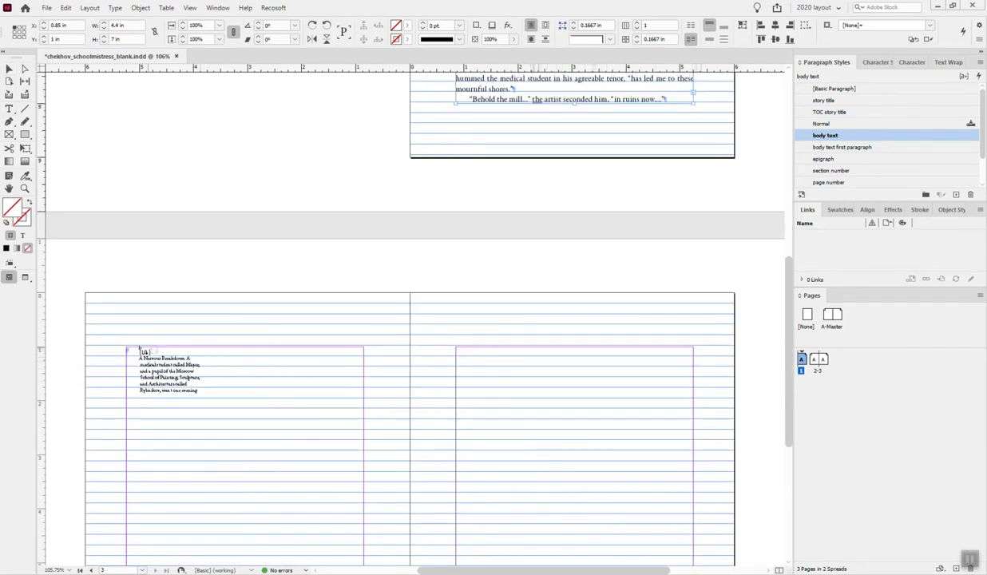
pyautogui.keyDown('shift'); pyautogui.click(127, 352); pyautogui.keyUp('shift')
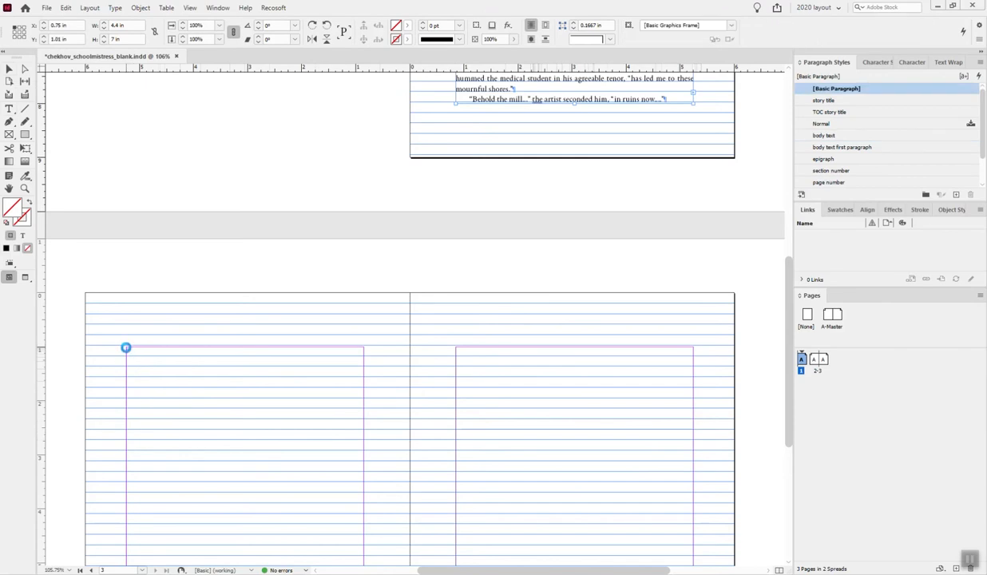
# - Look through the newly flowed pages, return to page 1 and hide the baseline grid
pyautogui.scroll(-20, 595, 403)
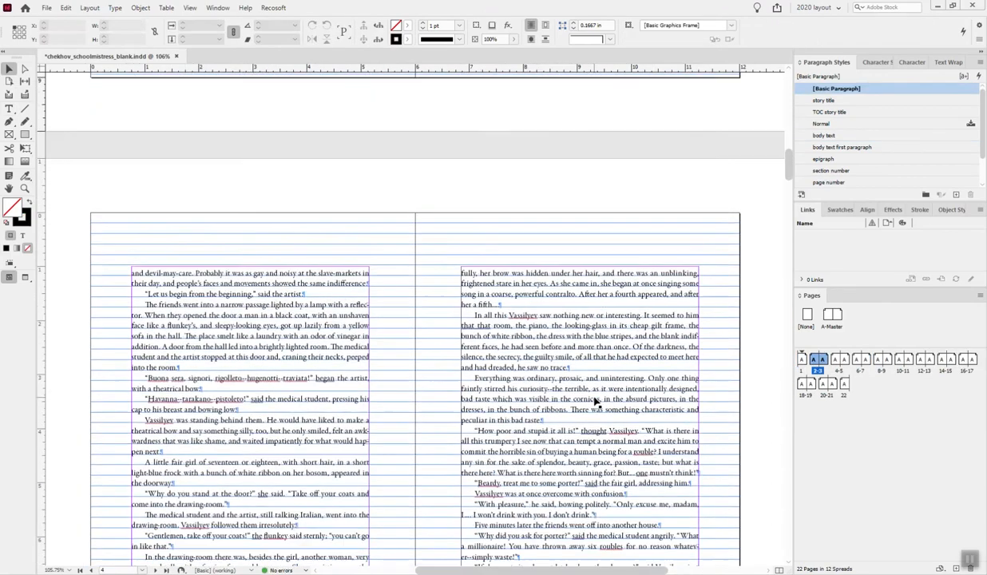
pyautogui.scroll(-20, 594, 404)
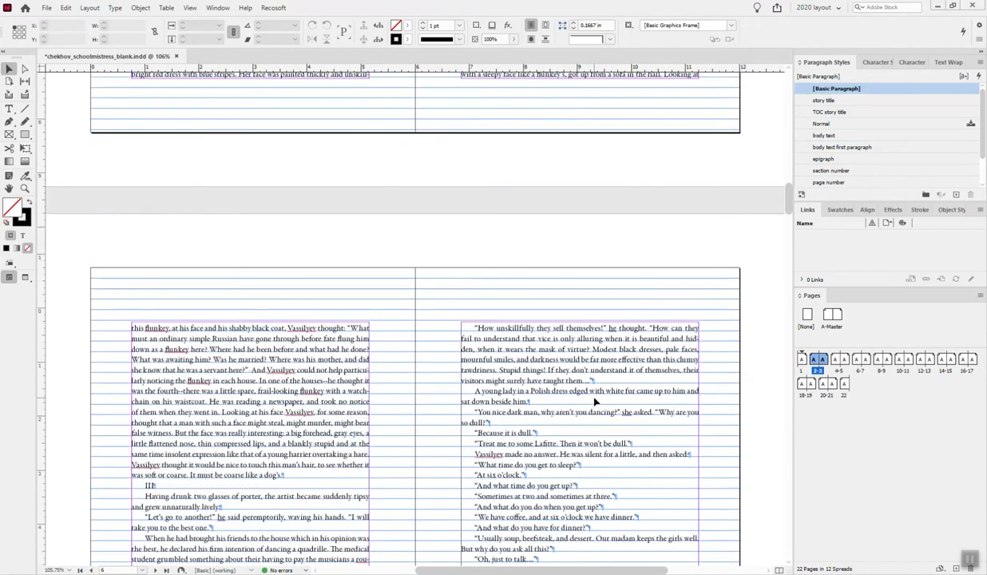
pyautogui.scroll(-5, 595, 402)
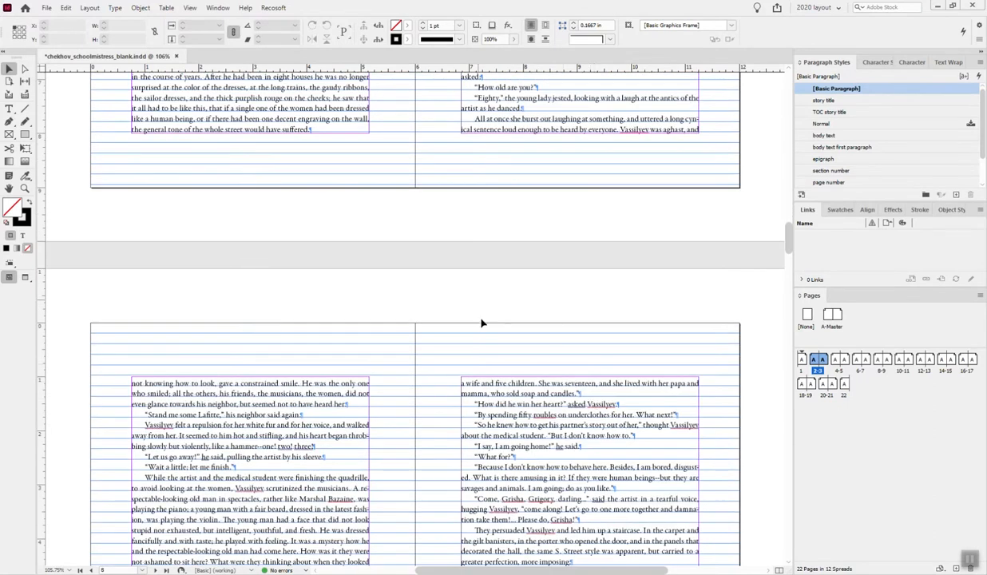
pyautogui.scroll(12, 493, 363)
pyautogui.scroll(10, 493, 363)
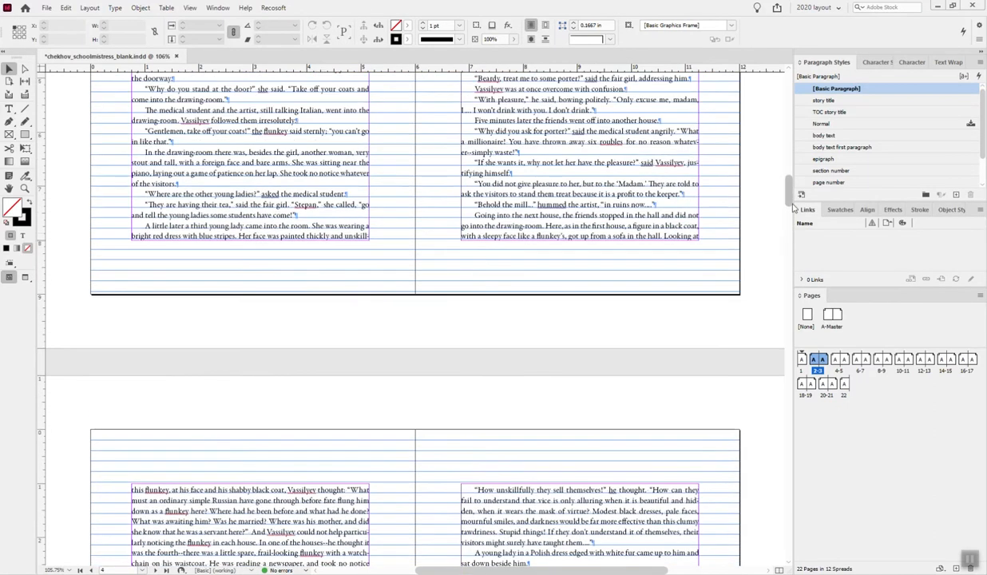
pyautogui.moveTo(790, 205); pyautogui.dragTo(788, 97)
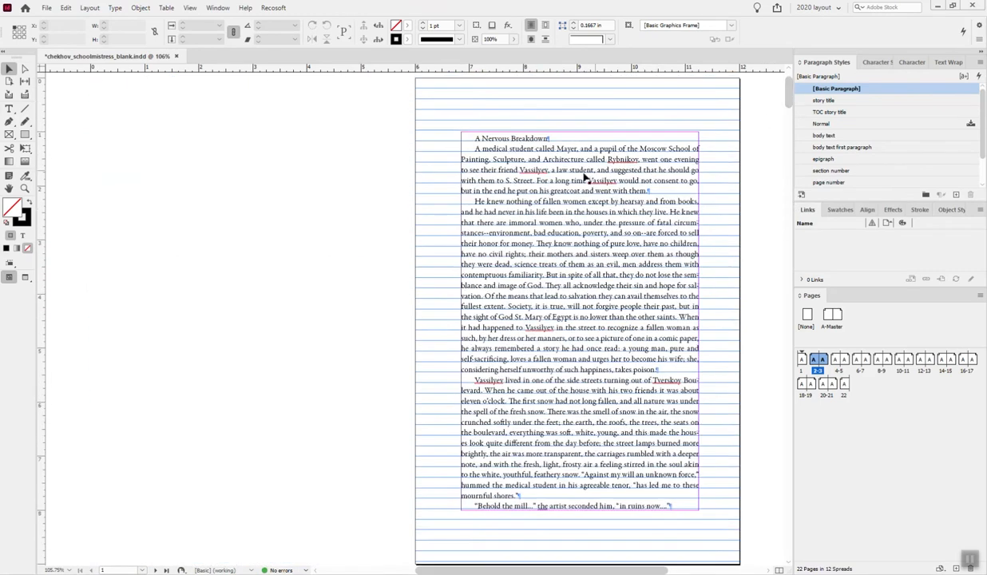
pyautogui.doubleClick(557, 221)
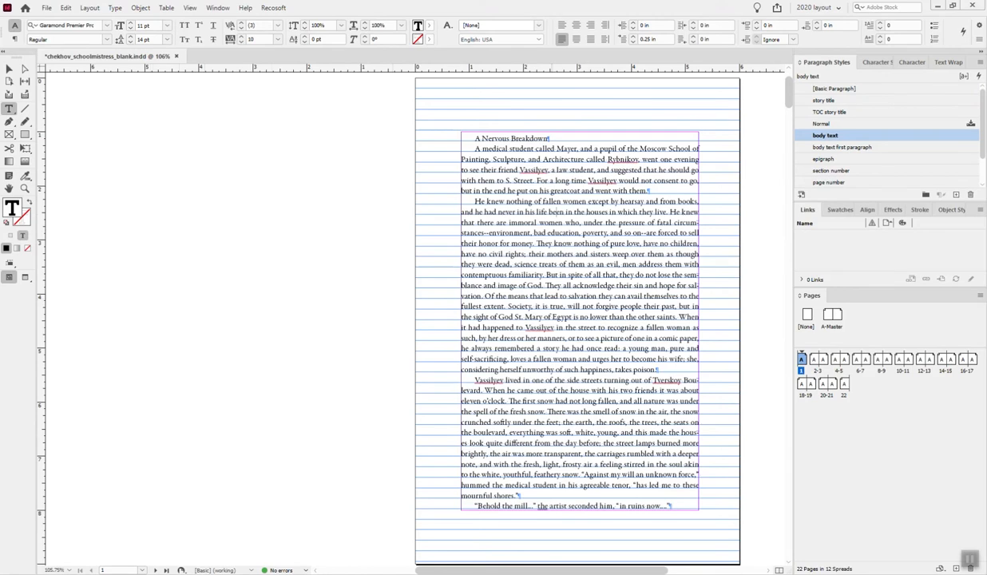
pyautogui.hotkey('ctrl', 'alt', "'")
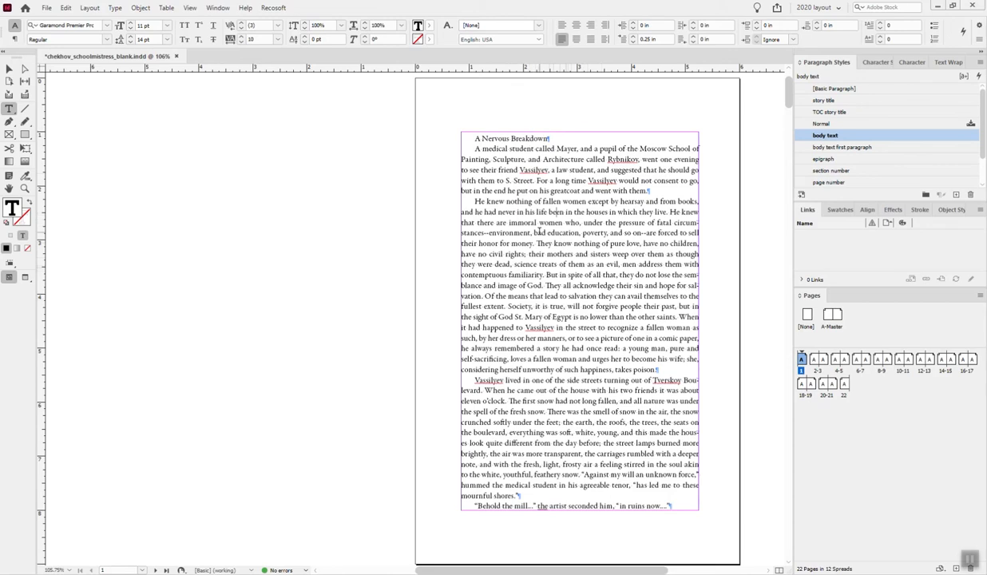
# - Apply "story title" to the title and "body text first paragraph" to the opening paragraph, checking page 1 briefly in Preview mode
pyautogui.click(526, 138)
pyautogui.click(850, 105)
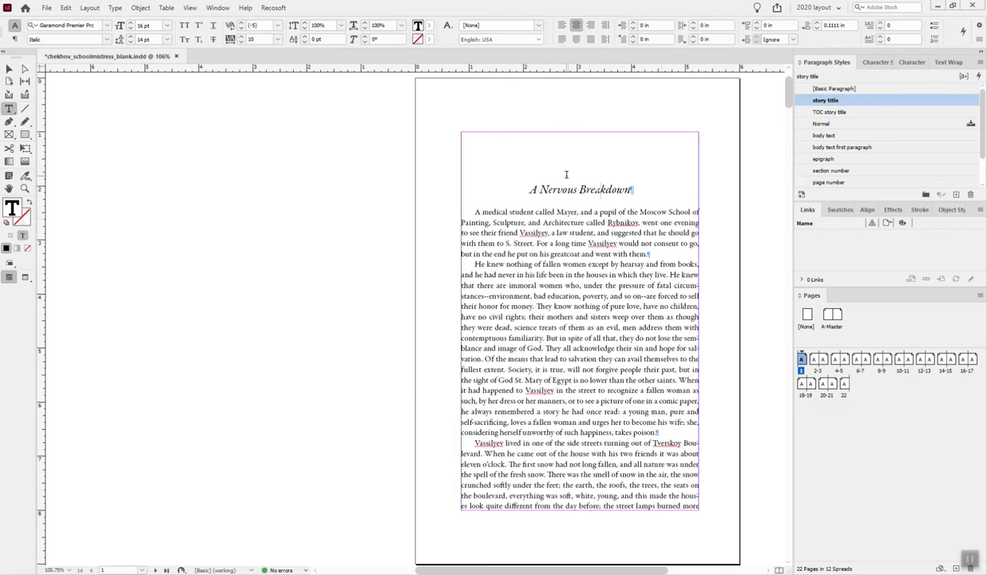
pyautogui.click(547, 285)
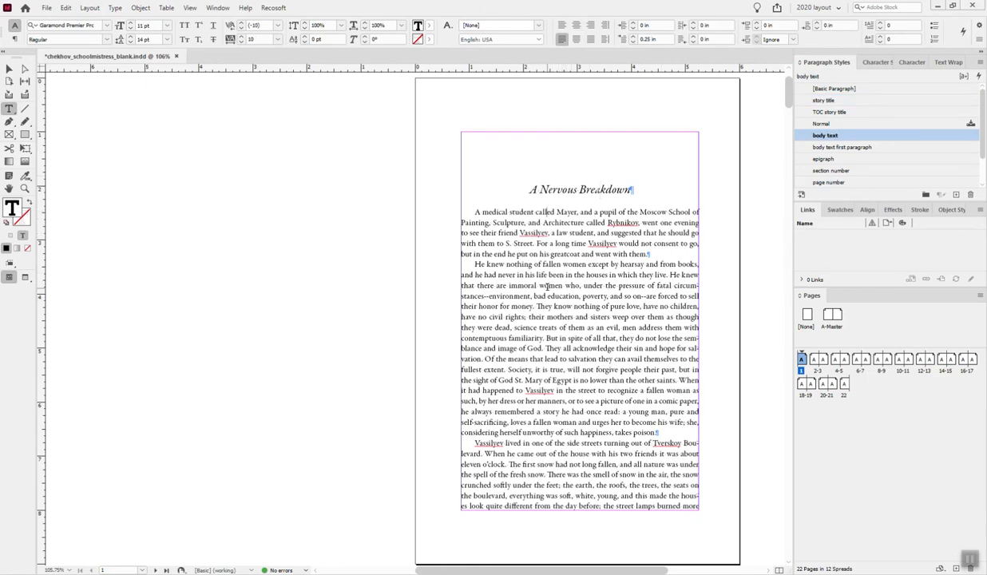
pyautogui.click(890, 148)
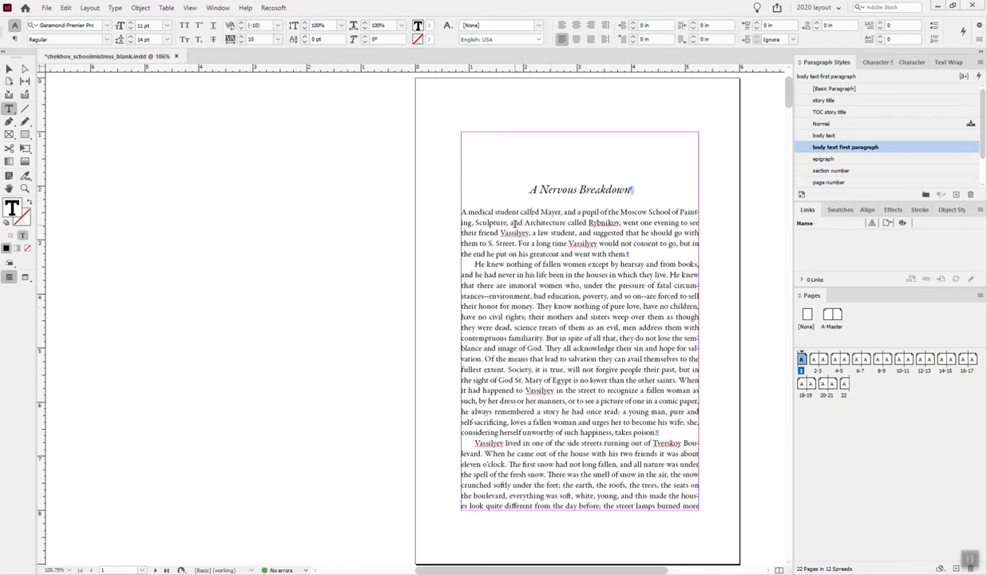
pyautogui.click(24, 277)
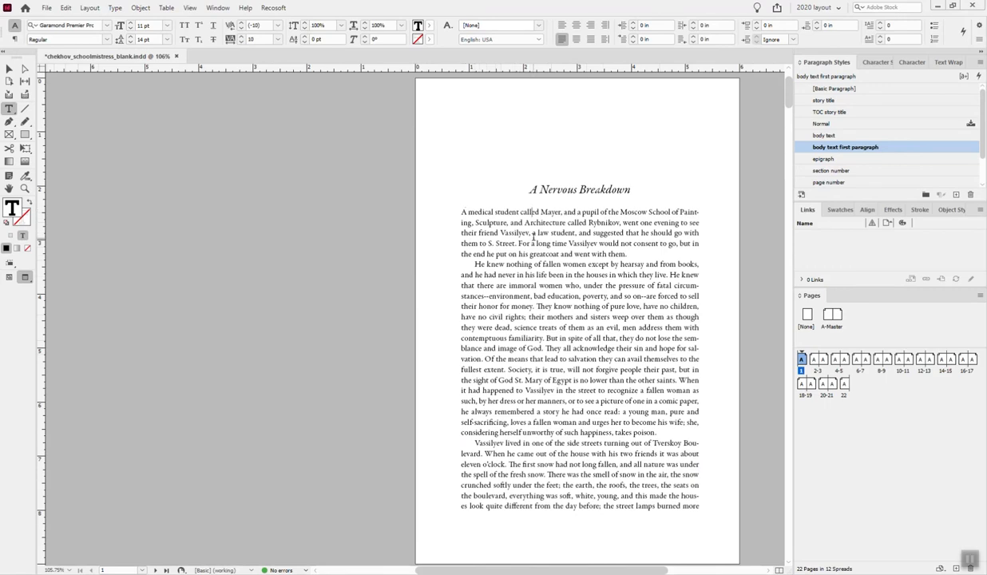
pyautogui.click(9, 276)
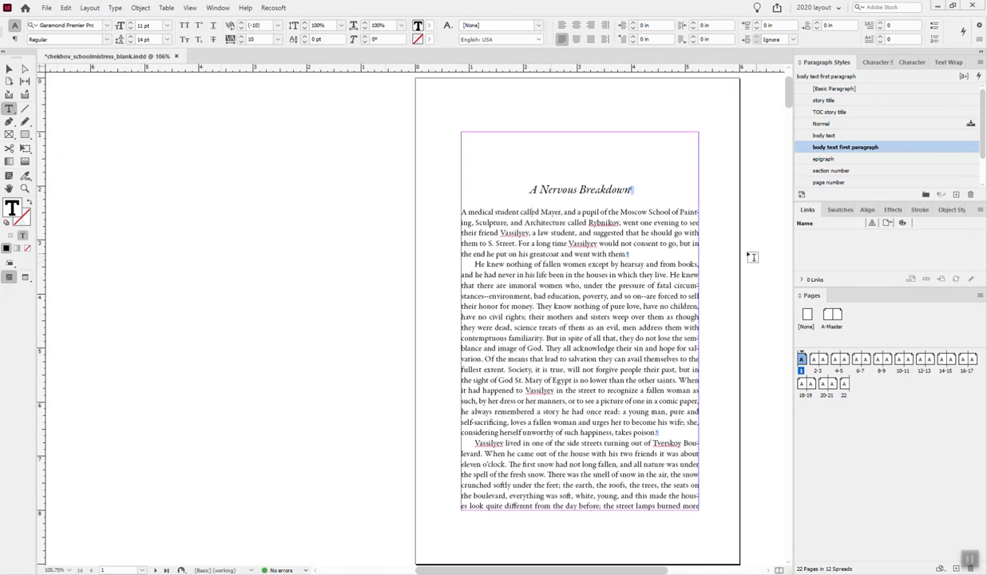
# - At 150% zoom, delete the extra white space before the quoted line "Here in old days when I was free" on page 2
pyautogui.scroll(-10, 645, 237)
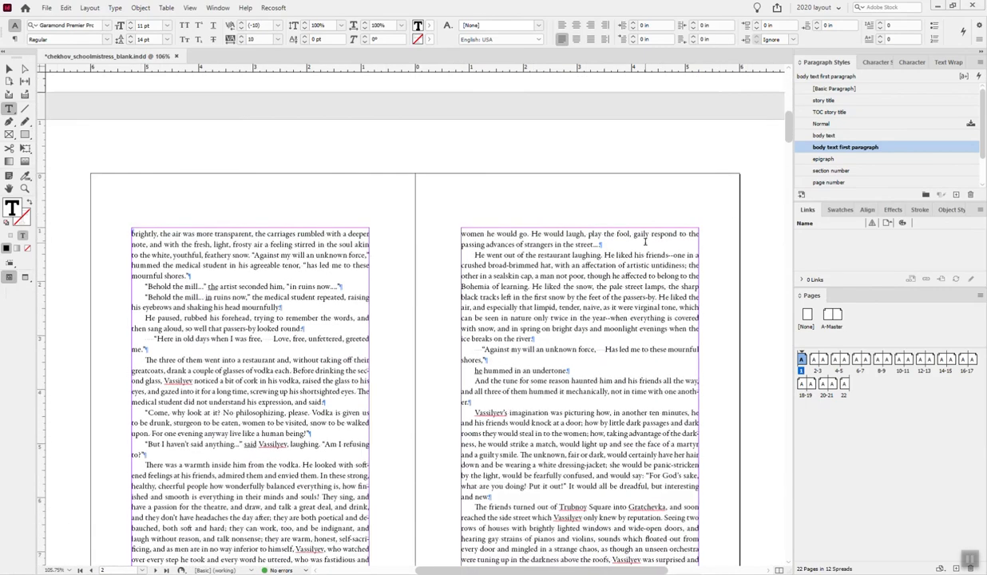
pyautogui.scroll(-2, 645, 237)
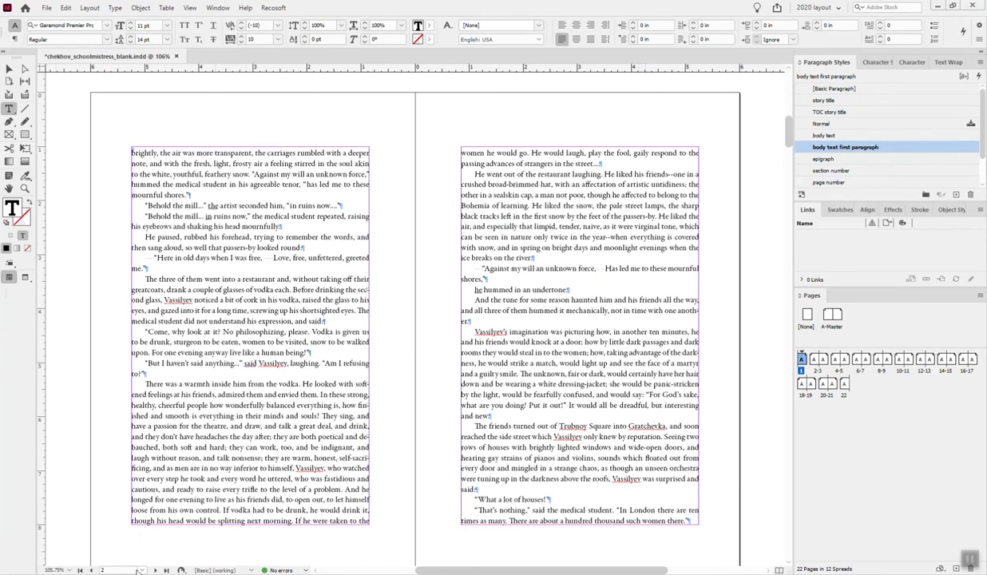
pyautogui.click(71, 570)
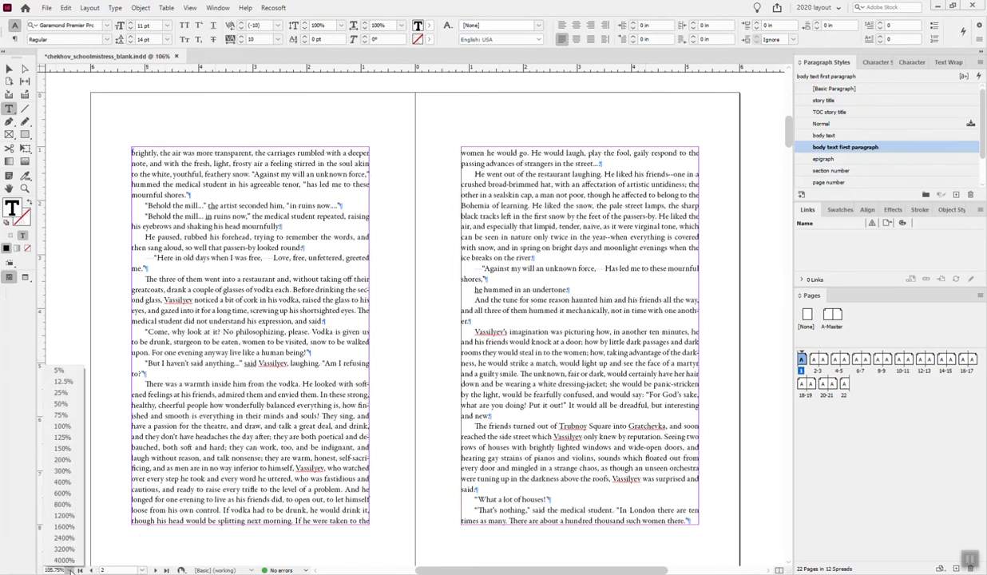
pyautogui.click(62, 448)
pyautogui.scroll(-3, 386, 409)
pyautogui.scroll(-15, 385, 410)
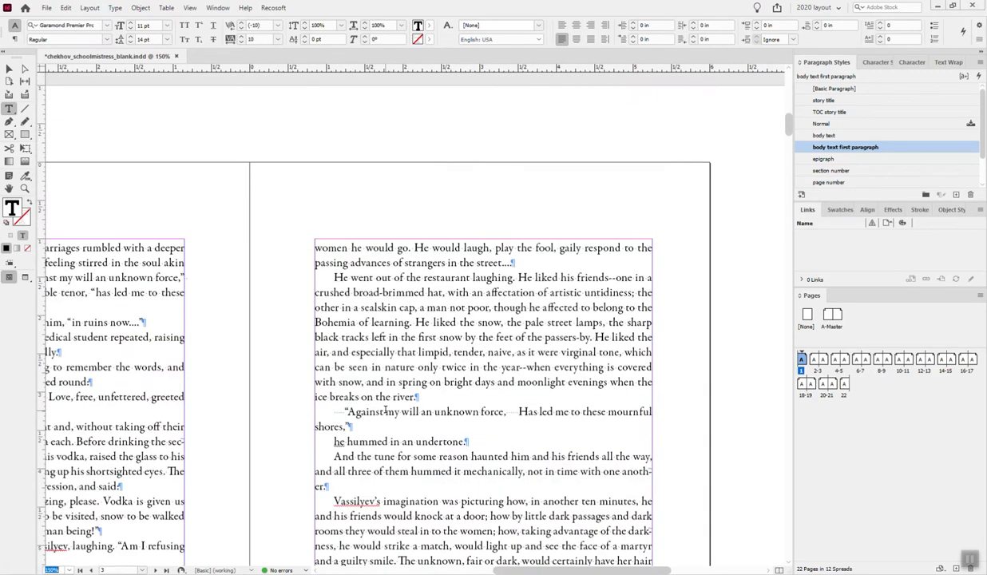
pyautogui.scroll(-2, 517, 548)
pyautogui.hscroll(-5, 257, 353)
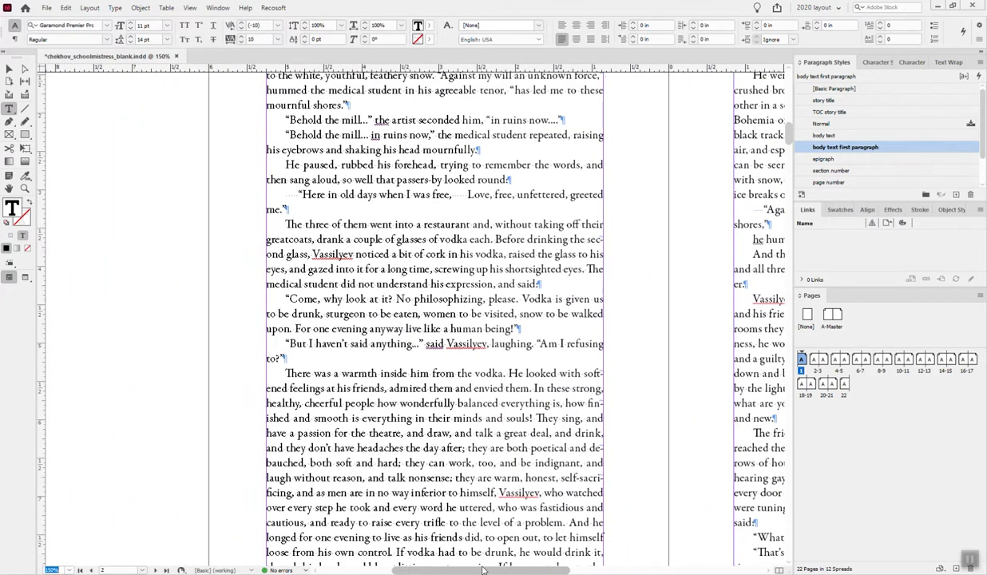
pyautogui.doubleClick(292, 194)
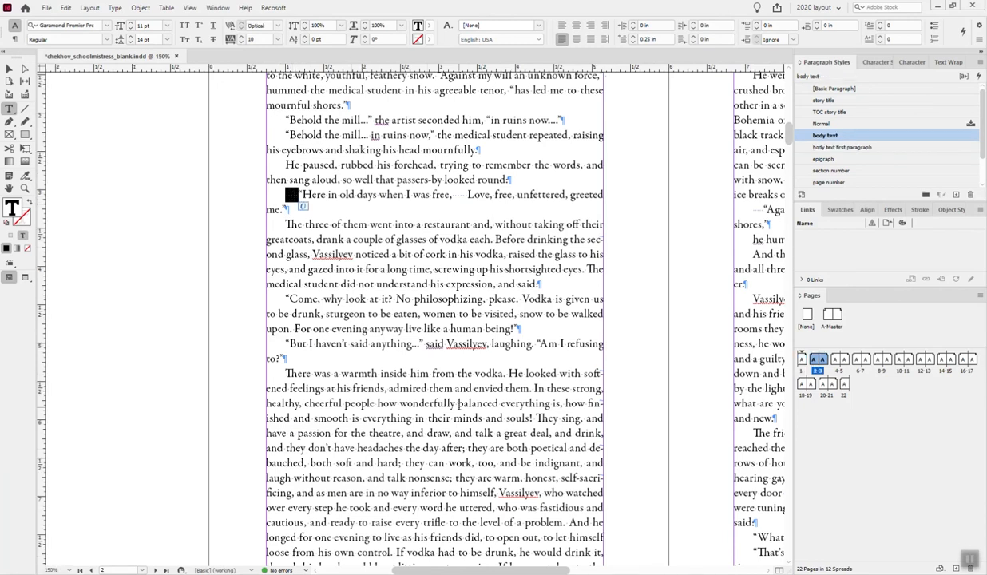
pyautogui.press('BackSpace')
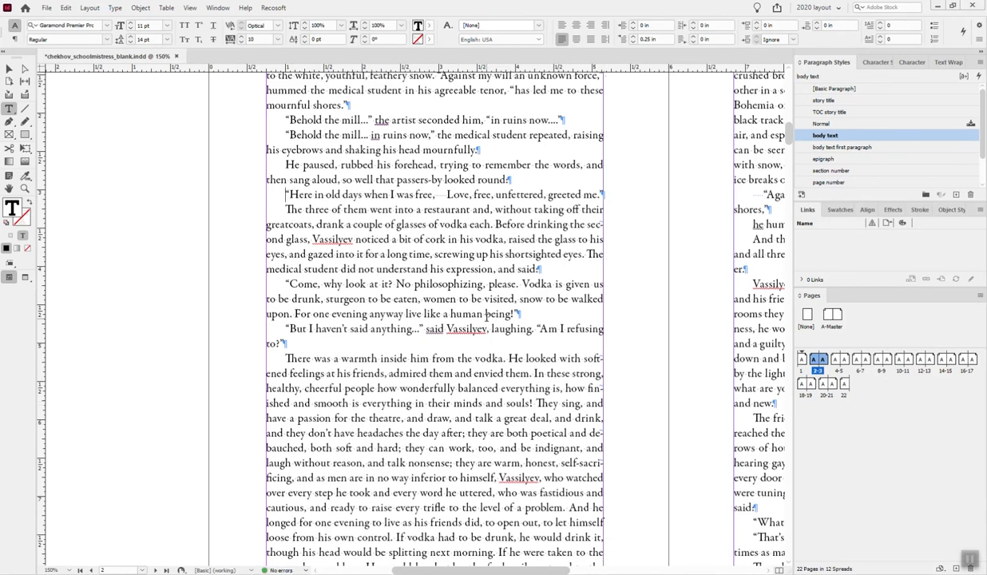
# - Delete the extra white space before the quoted line "Against my will an unknown force" on page 3
pyautogui.scroll(-1, 469, 307)
pyautogui.moveTo(513, 572); pyautogui.dragTo(556, 571)
pyautogui.moveTo(582, 156); pyautogui.dragTo(558, 155)
pyautogui.press('BackSpace')
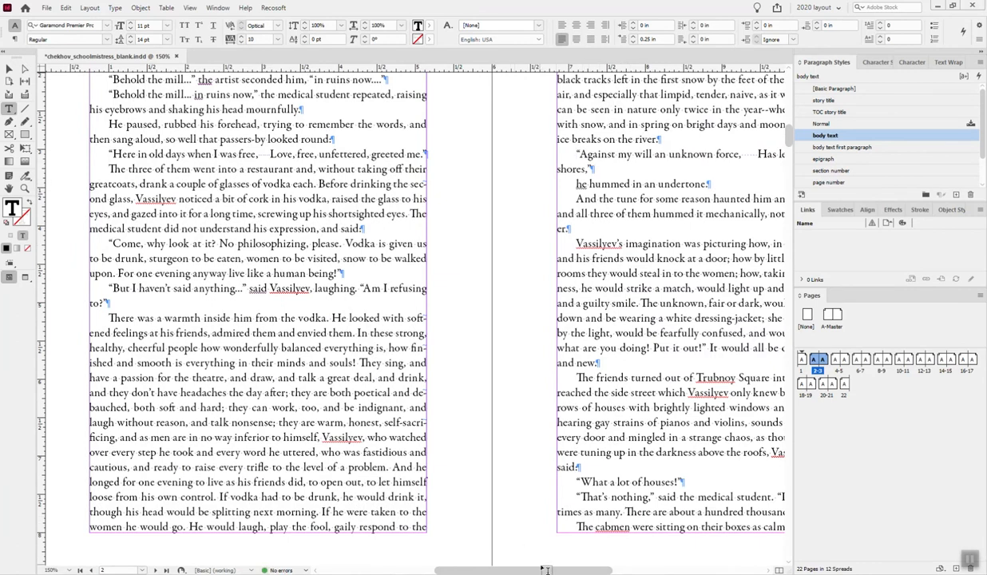
pyautogui.moveTo(546, 570)
pyautogui.mouseDown()
pyautogui.moveTo(572, 570)
pyautogui.moveTo(551, 570)
pyautogui.mouseUp()
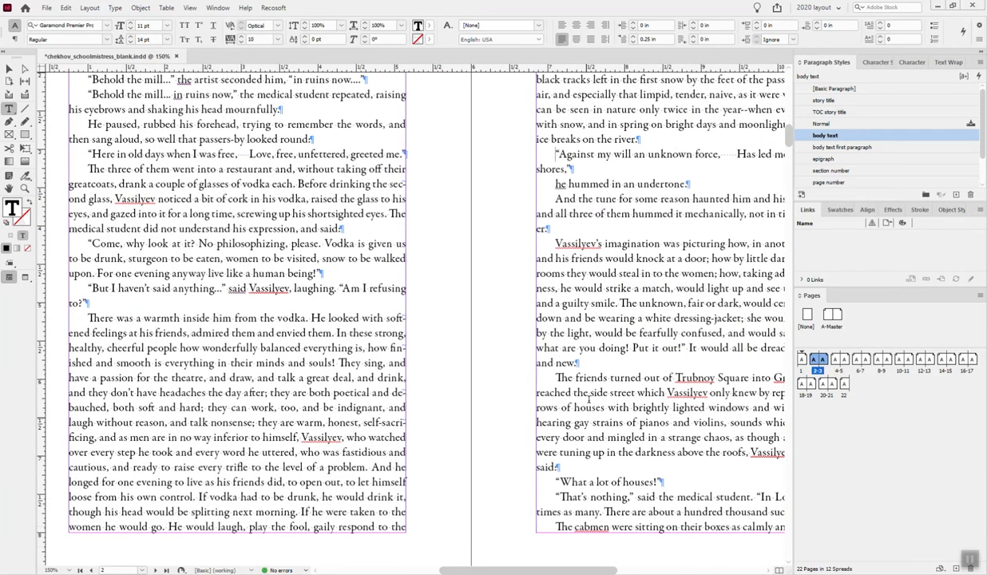
# - Fit spread 4-5 in the window and replace every double hyphen (--) in the document with an em dash (^_) using Find/Change
pyautogui.scroll(-10, 607, 372)
pyautogui.scroll(-3, 607, 371)
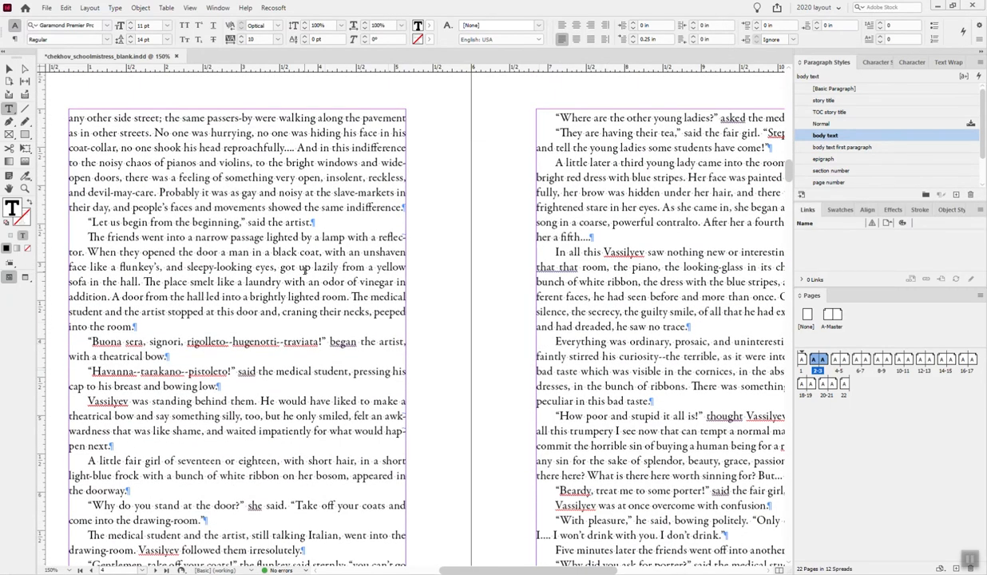
pyautogui.hotkey('ctrl', 'alt', '0')
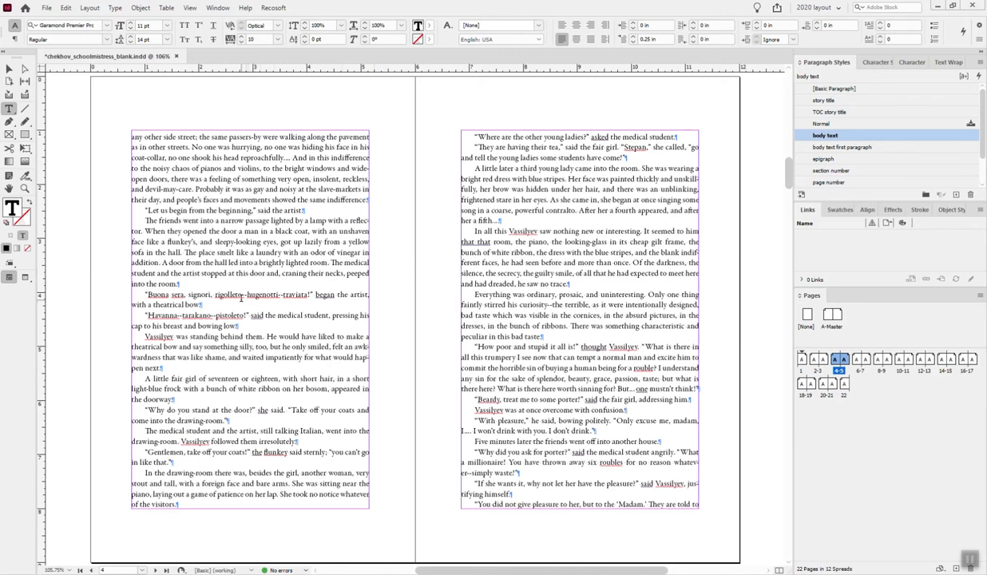
pyautogui.moveTo(242, 294); pyautogui.dragTo(248, 294)
pyautogui.hotkey('ctrl', 'f')
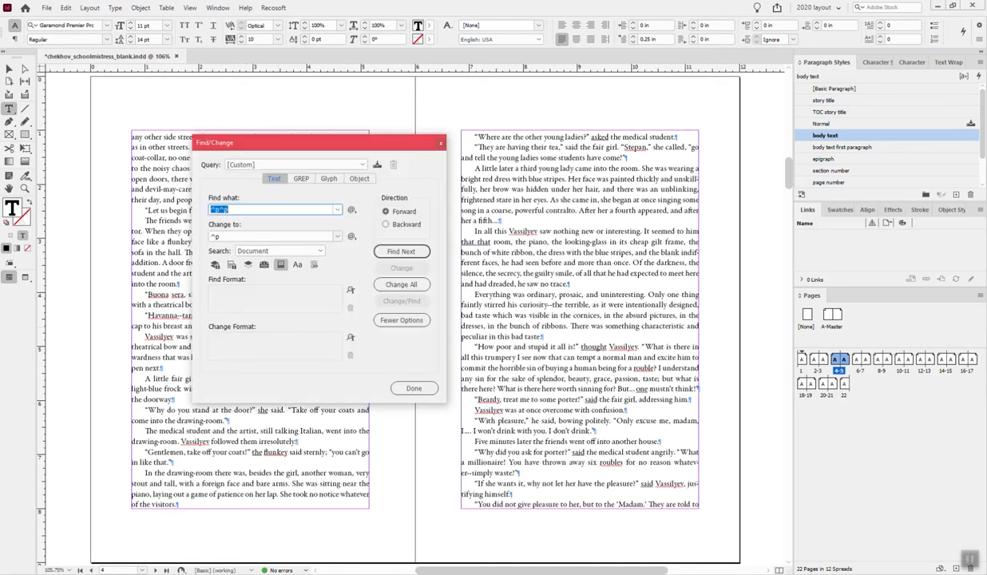
pyautogui.write('--')
pyautogui.press('Tab')
pyautogui.press('BackSpace')
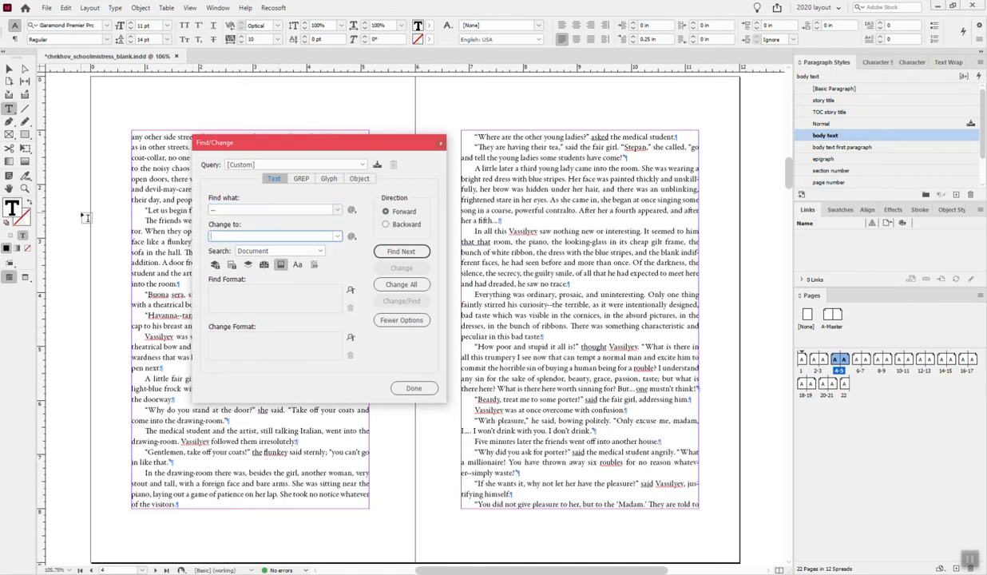
pyautogui.click(351, 236)
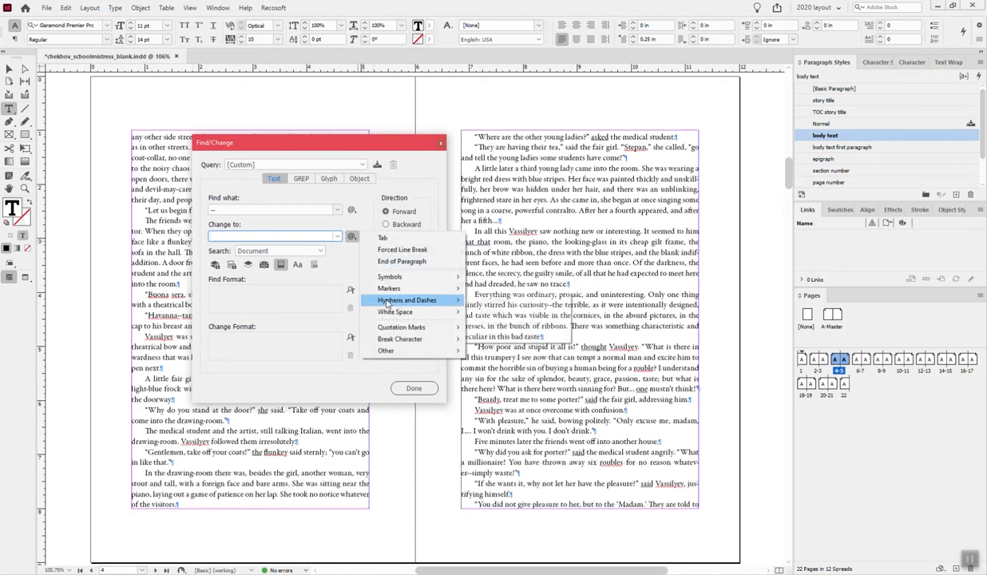
pyautogui.click(519, 300)
pyautogui.click(403, 285)
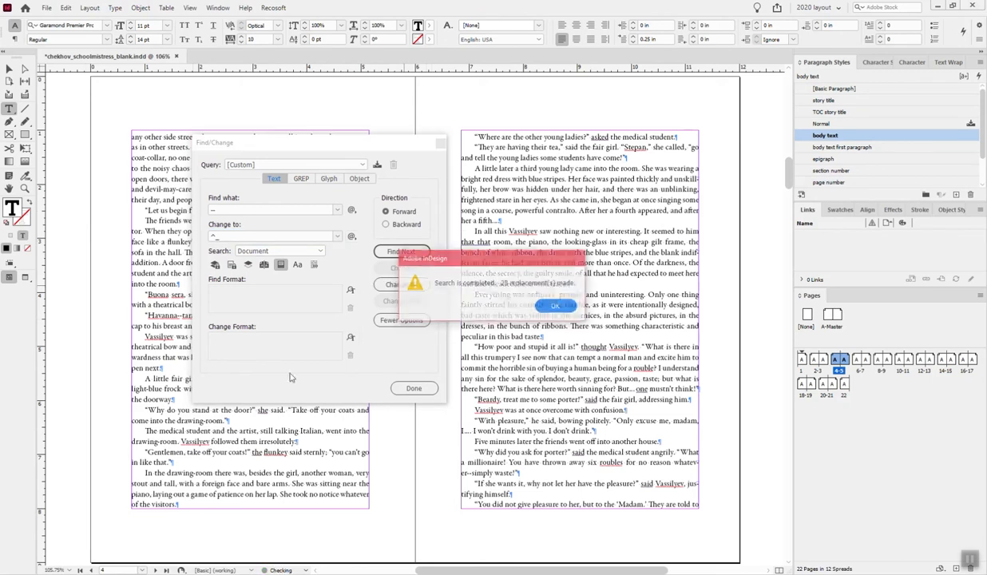
pyautogui.click(556, 305)
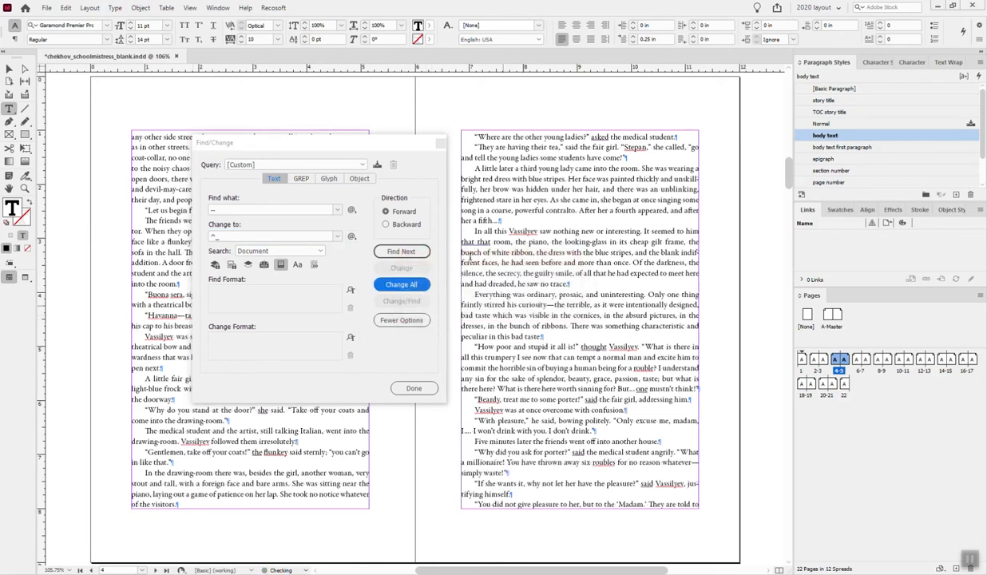
# - Apply "section number" to the III heading on page 6 and "body text first paragraph" to the paragraph below it
pyautogui.click(440, 143)
pyautogui.click(280, 316)
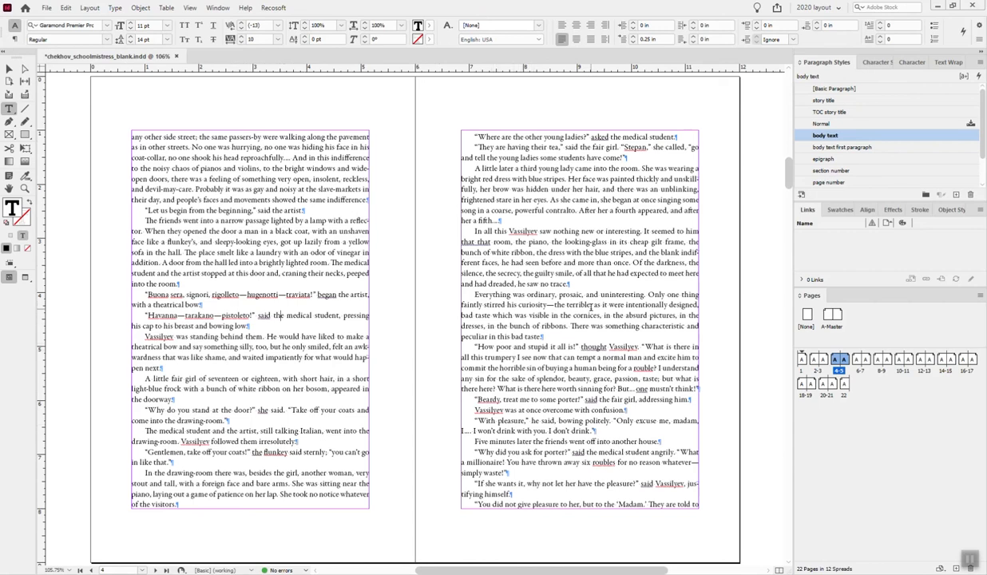
pyautogui.scroll(-1, 570, 300)
pyautogui.scroll(2, 583, 299)
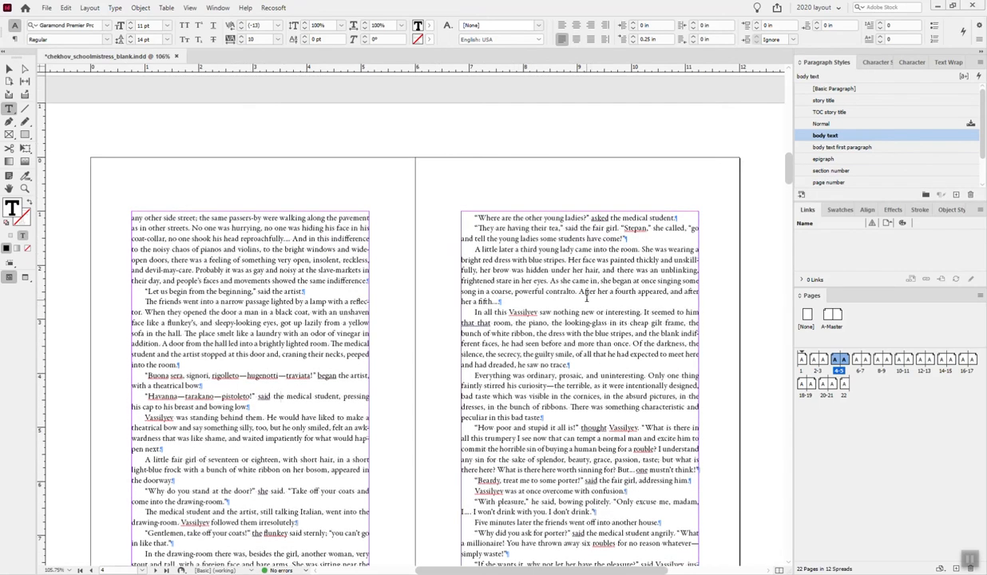
pyautogui.scroll(5, 585, 299)
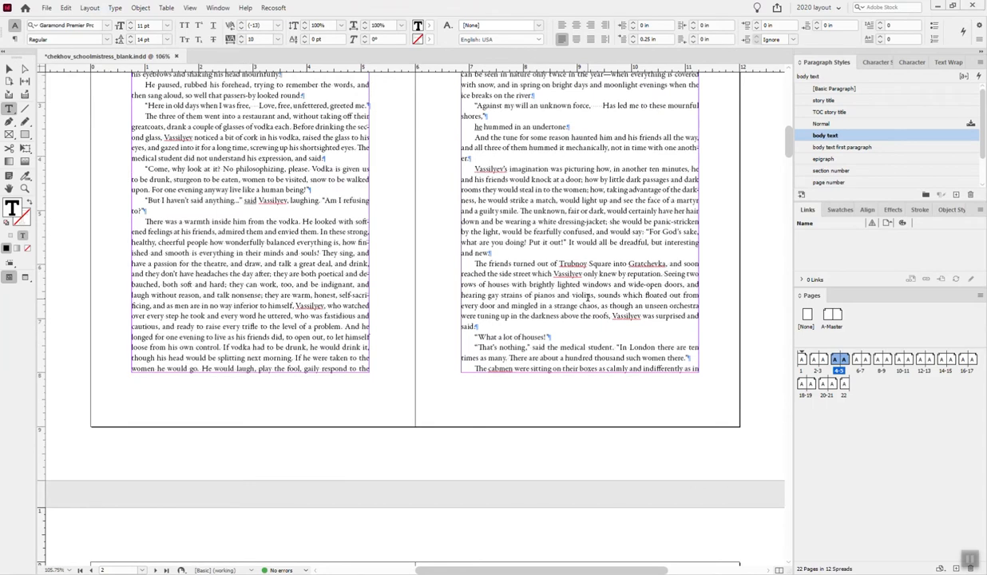
pyautogui.scroll(-6, 587, 297)
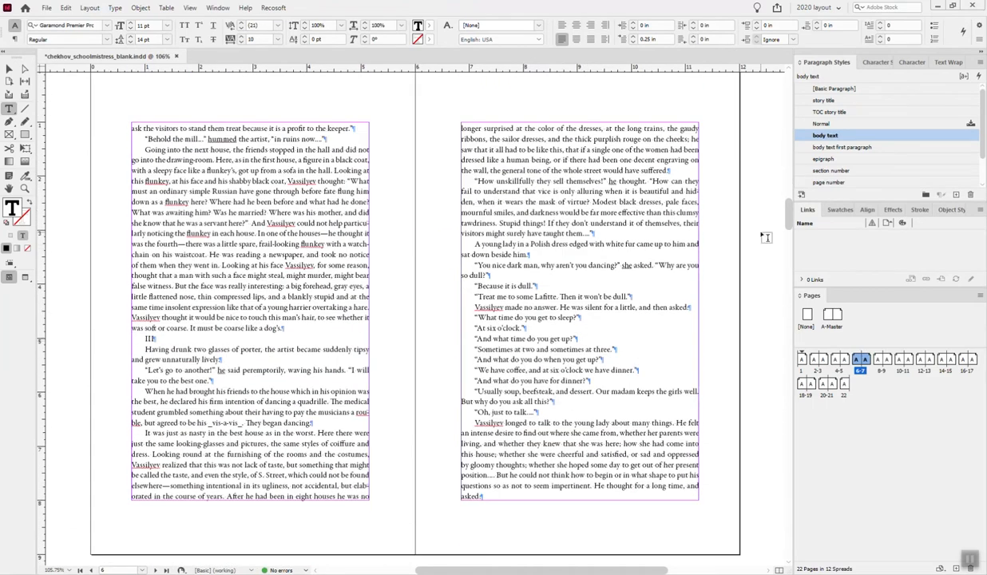
pyautogui.click(819, 170)
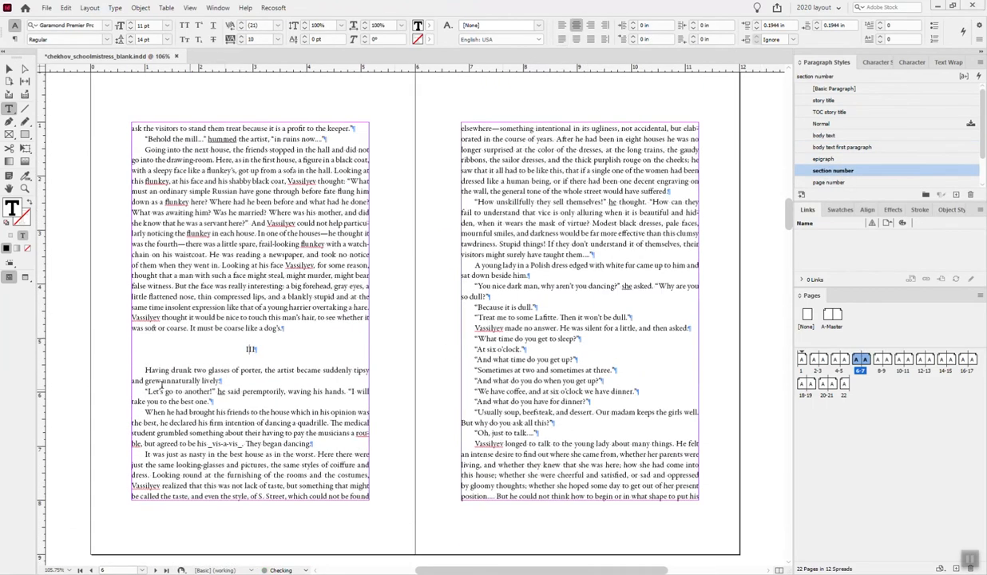
pyautogui.click(182, 370)
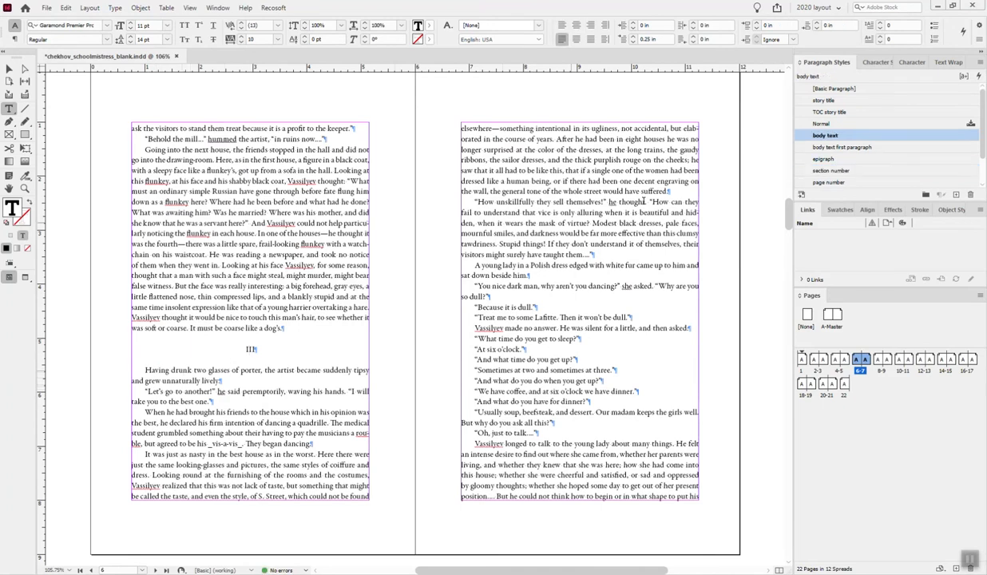
pyautogui.click(807, 148)
# - Apply "section number" to the V heading on page 12 and "body text first paragraph" to the paragraph starting "Leaning against the fence"
pyautogui.scroll(-4, 587, 314)
pyautogui.scroll(-10, 587, 314)
pyautogui.scroll(-8, 587, 315)
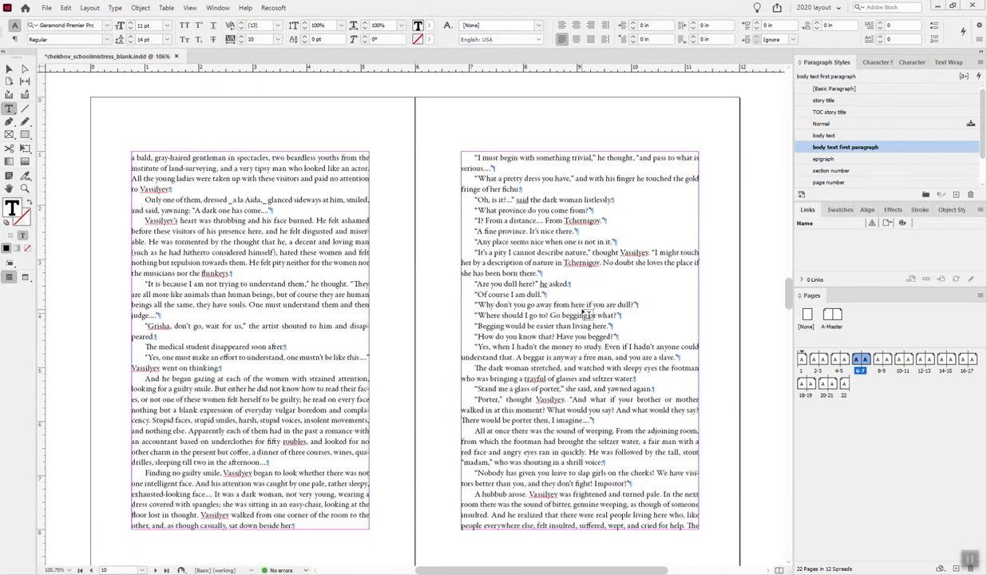
pyautogui.scroll(-8, 587, 314)
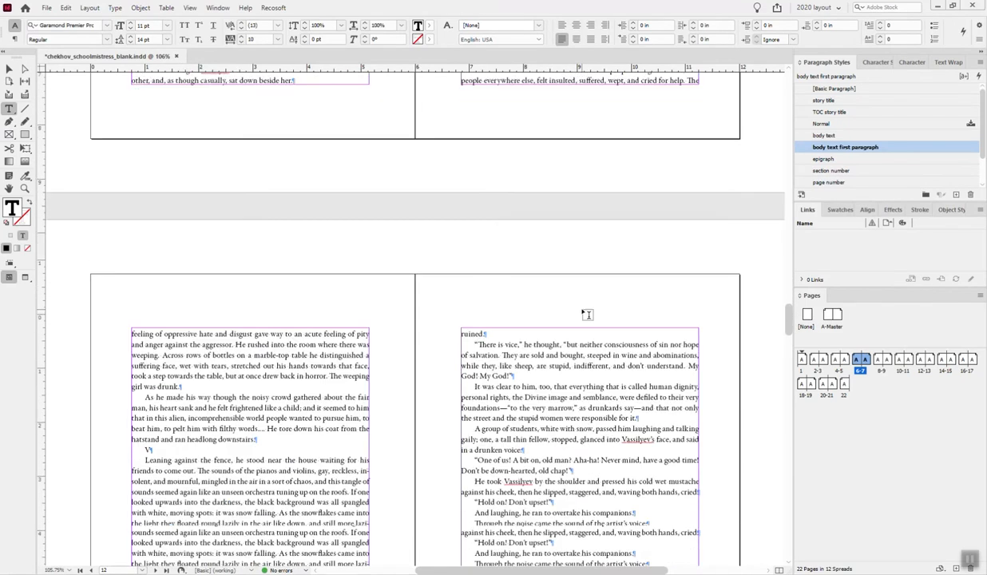
pyautogui.scroll(-3, 587, 314)
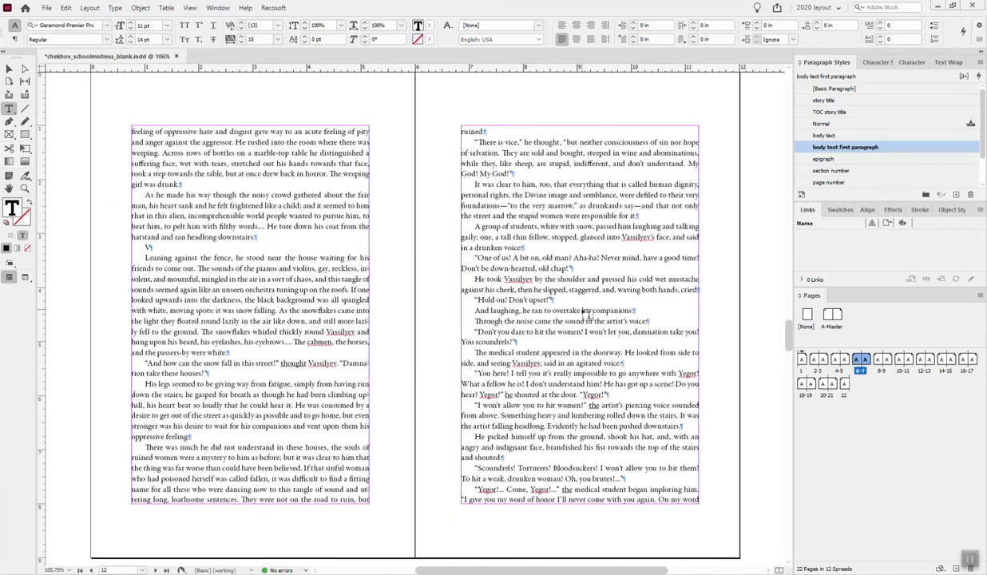
pyautogui.click(837, 136)
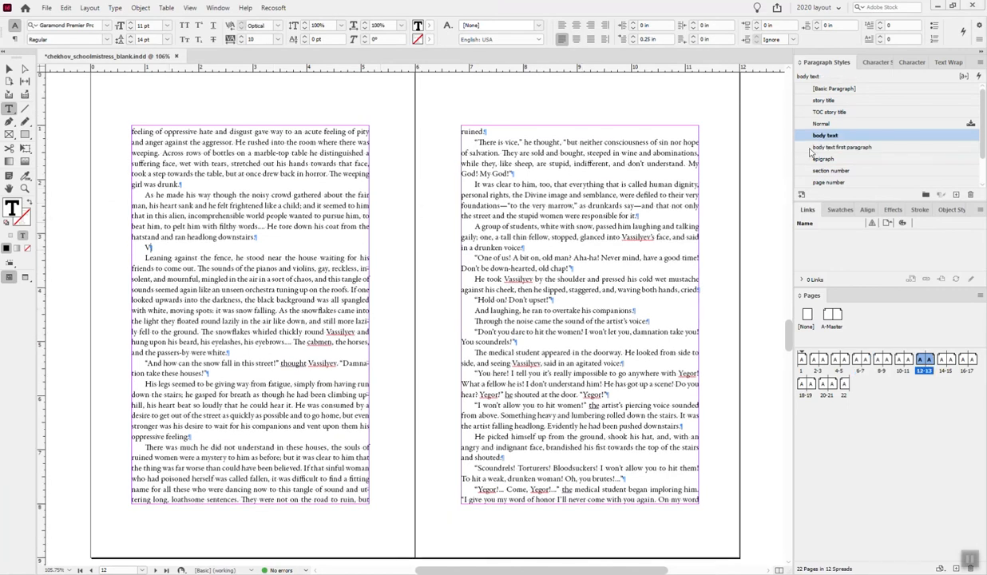
pyautogui.click(833, 170)
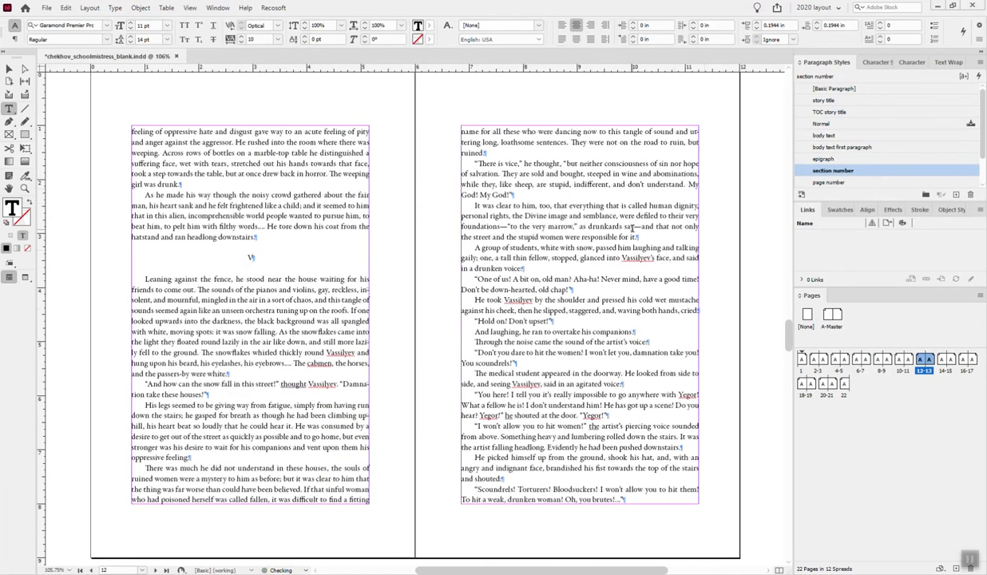
pyautogui.click(259, 278)
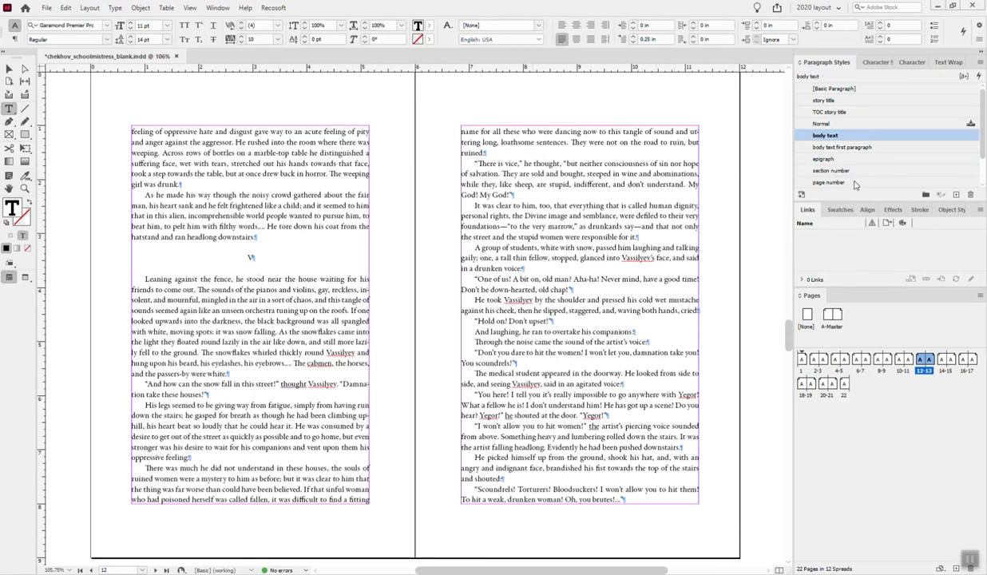
pyautogui.click(846, 147)
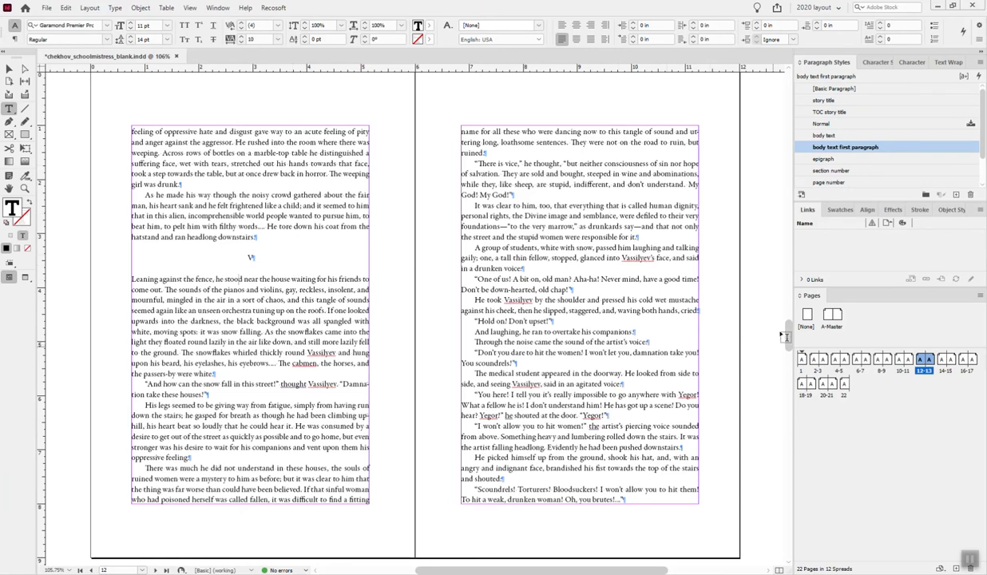
# - Search the document for the heading "IV" with an empty replacement and case-sensitive matching
pyautogui.moveTo(788, 334); pyautogui.dragTo(786, 139)
pyautogui.scroll(-10, 650, 229)
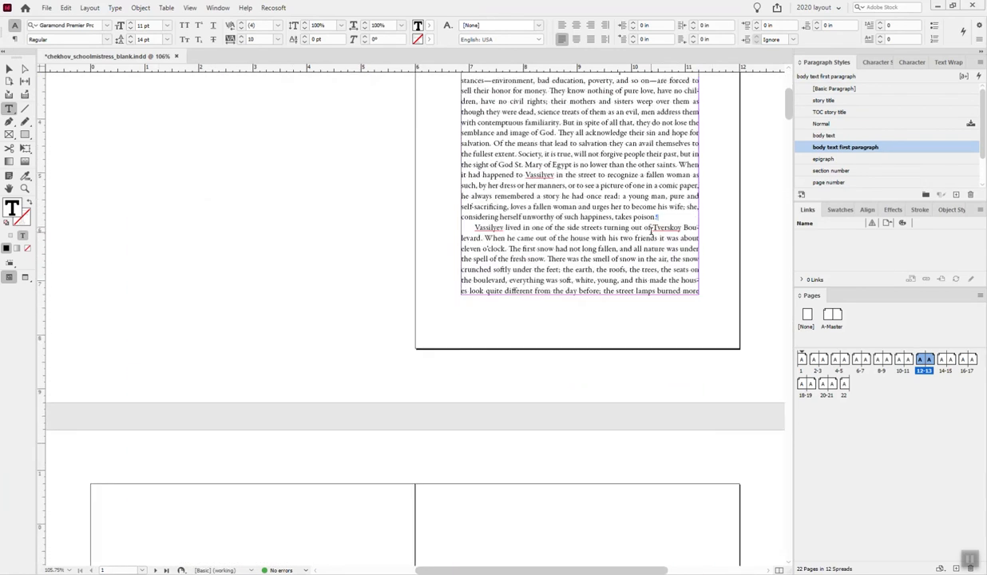
pyautogui.scroll(-13, 650, 231)
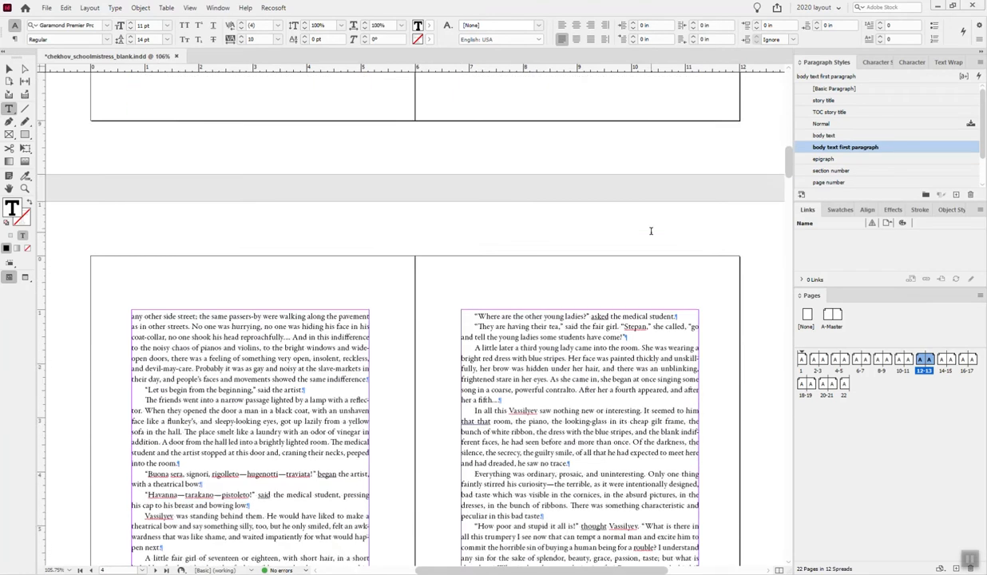
pyautogui.scroll(-3, 565, 226)
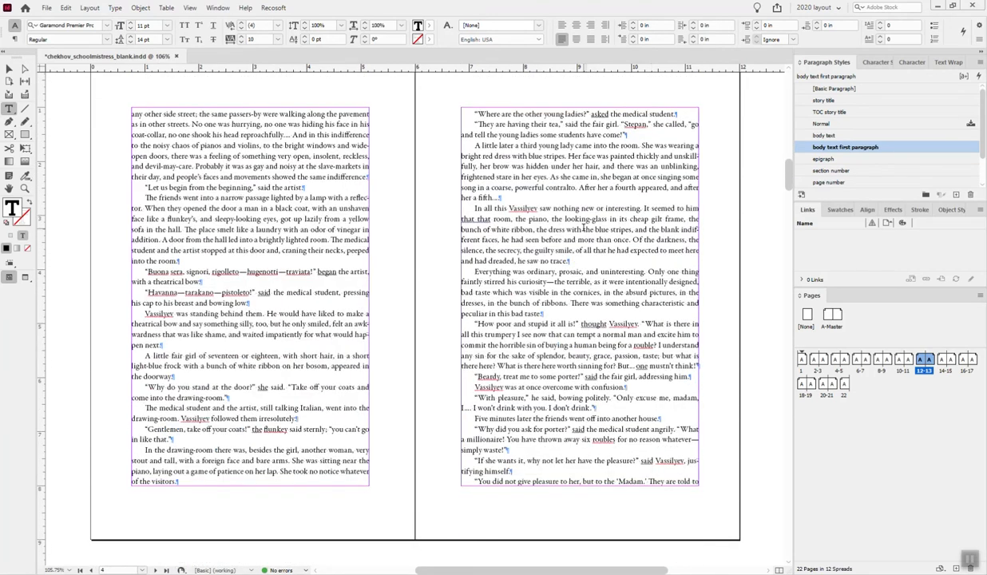
pyautogui.hotkey('ctrl', 'f')
pyautogui.write('IV')
pyautogui.press('Tab')
pyautogui.press('BackSpace')
pyautogui.click(401, 250)
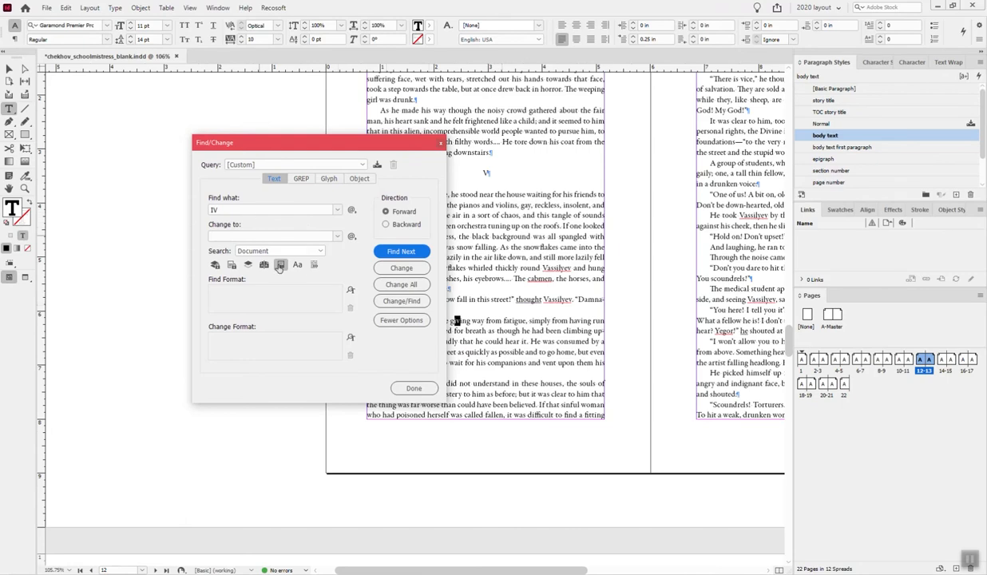
pyautogui.click(299, 265)
pyautogui.click(403, 253)
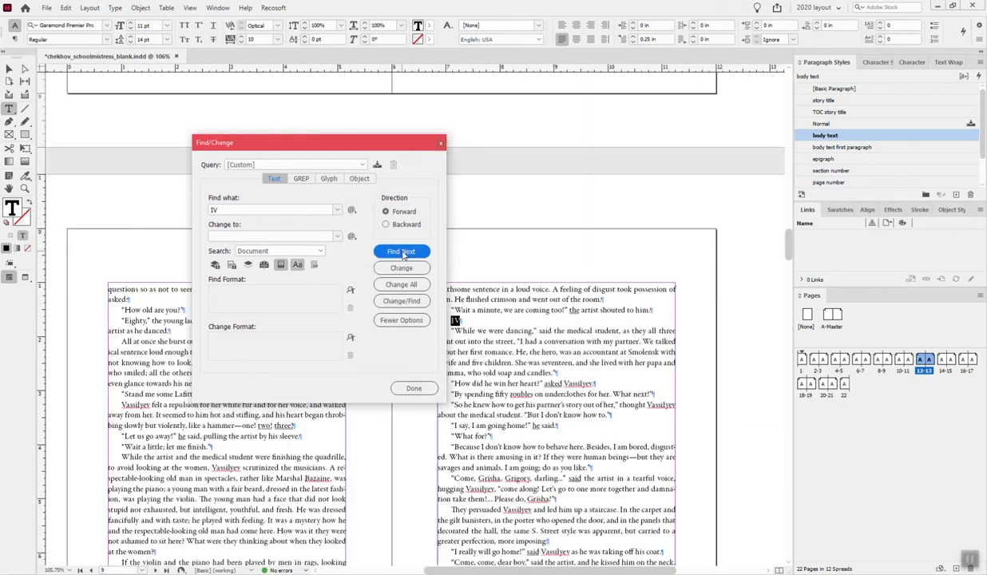
# - Apply "section number" to the IV heading and "body text first paragraph" to the paragraph starting "While we were dancing"
pyautogui.click(832, 171)
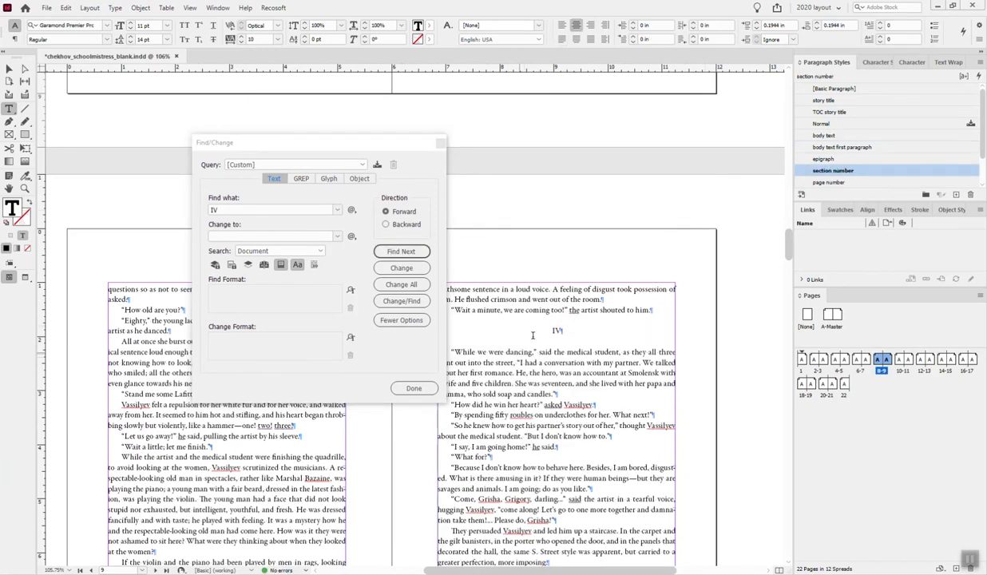
pyautogui.click(518, 352)
pyautogui.click(800, 147)
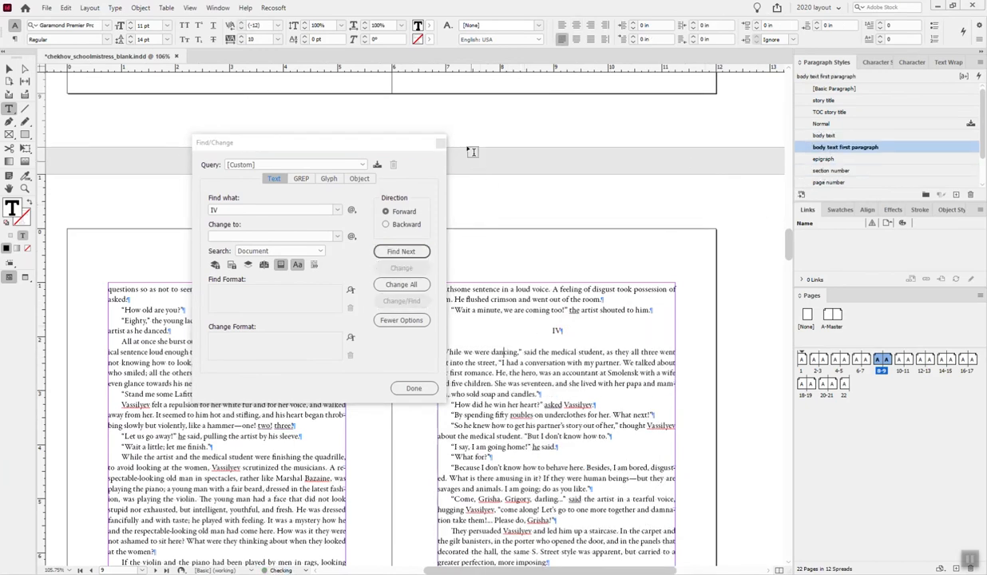
# - Find "VI", then apply "section number" to that heading on page 15 and "body text first paragraph" to the paragraph after it
pyautogui.moveTo(415, 141); pyautogui.dragTo(321, 115)
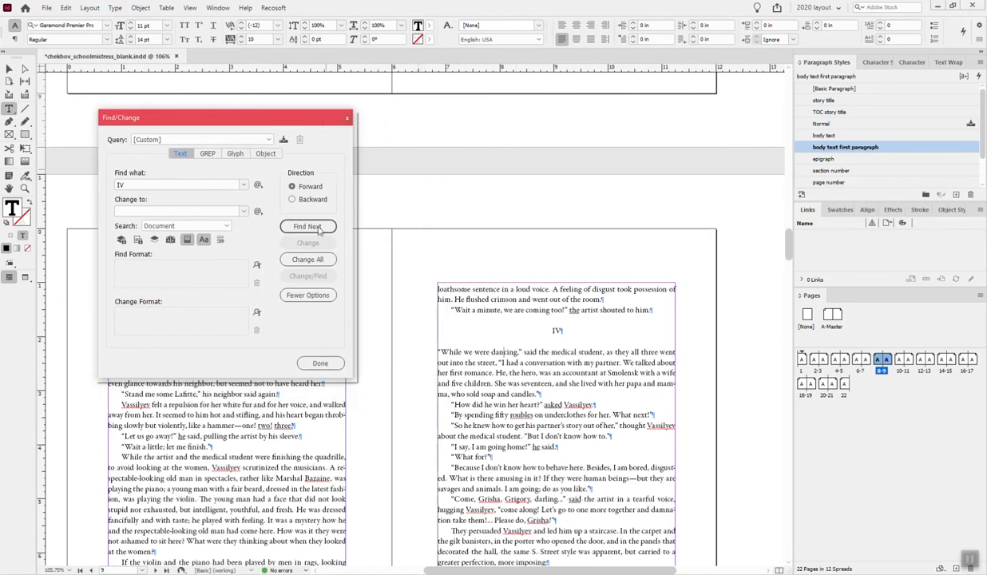
pyautogui.doubleClick(123, 184)
pyautogui.write('VI')
pyautogui.press('Return')
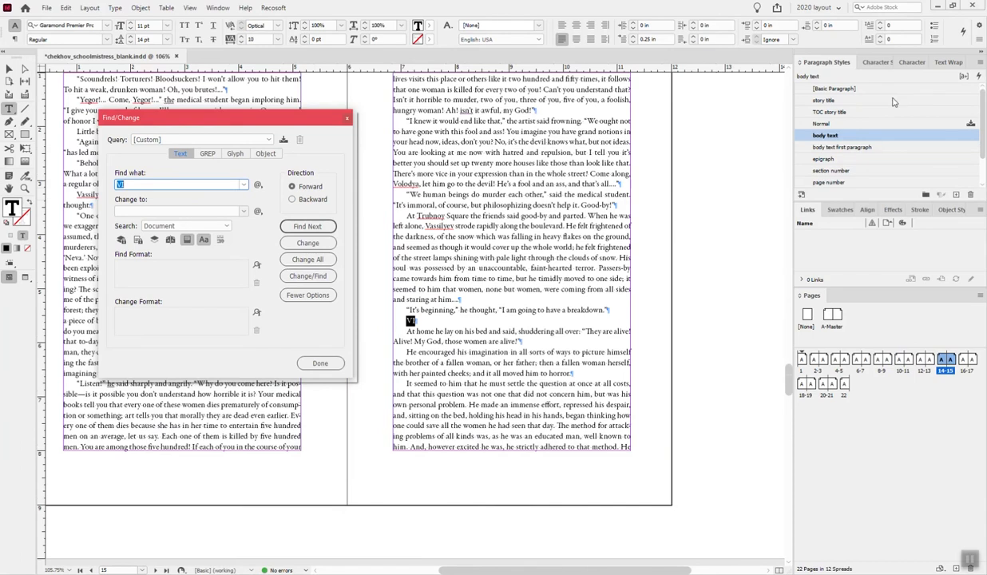
pyautogui.click(831, 170)
pyautogui.click(497, 351)
pyautogui.click(848, 147)
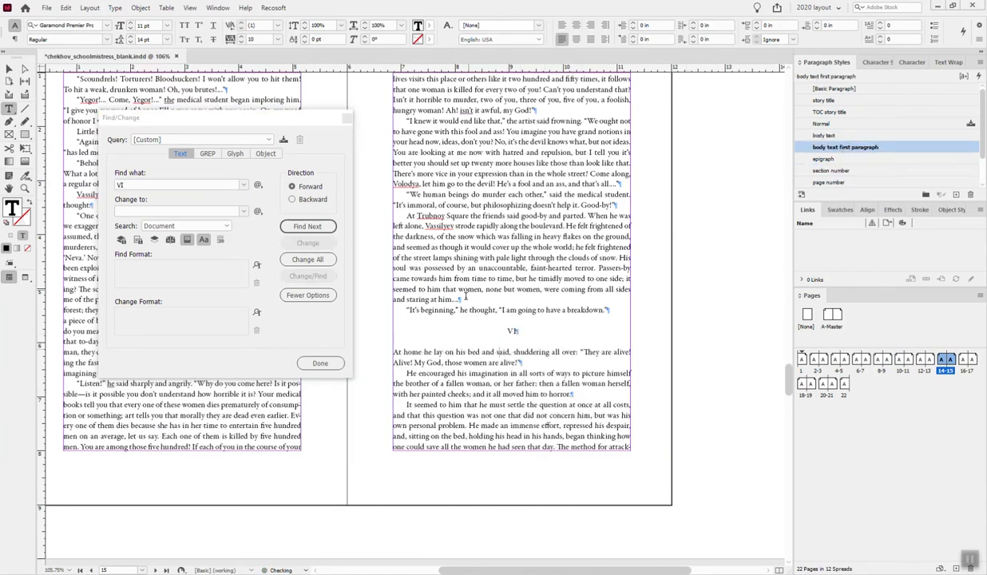
pyautogui.scroll(-1, 452, 286)
pyautogui.click(347, 119)
pyautogui.click(347, 121)
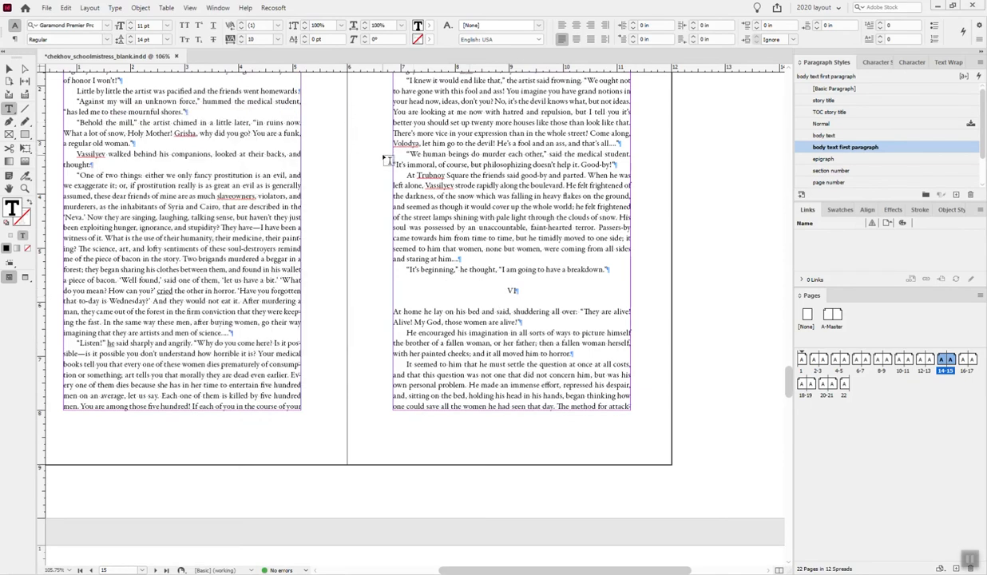
# - Find "VII" and apply "section number" to that heading on page 19 and "body text first paragraph" to the paragraph after it
pyautogui.hotkey('ctrl', 'f')
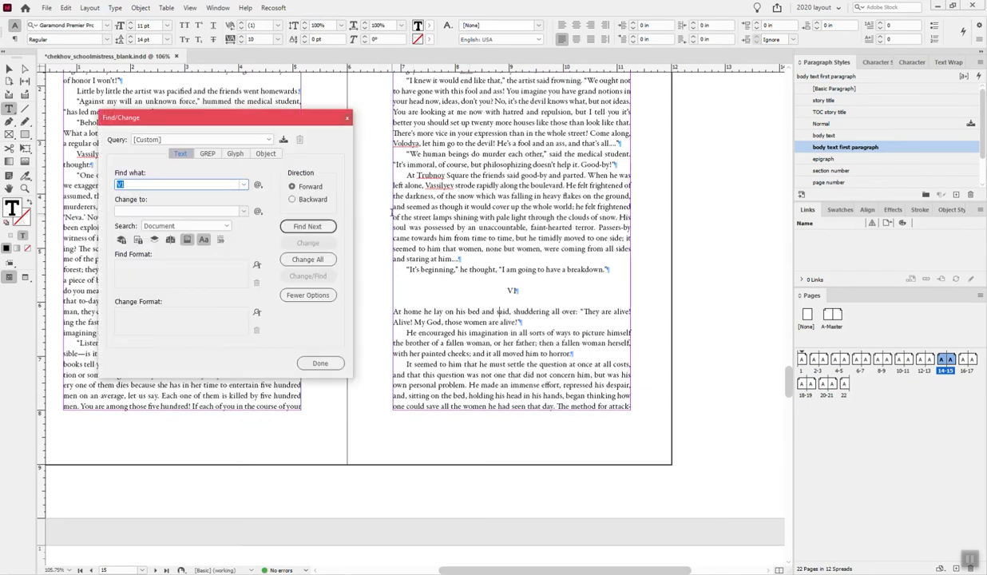
pyautogui.write('VII')
pyautogui.click(310, 227)
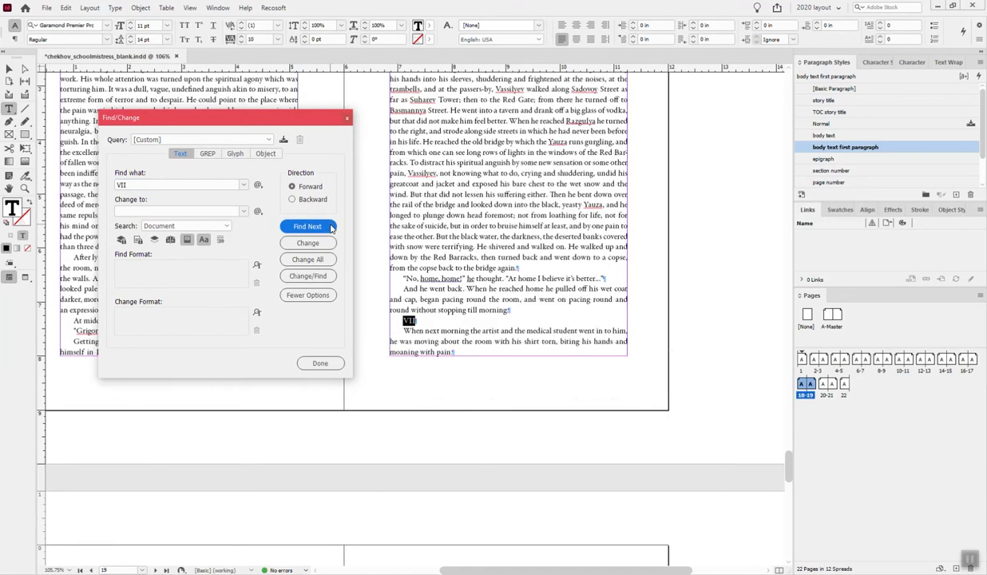
pyautogui.click(832, 170)
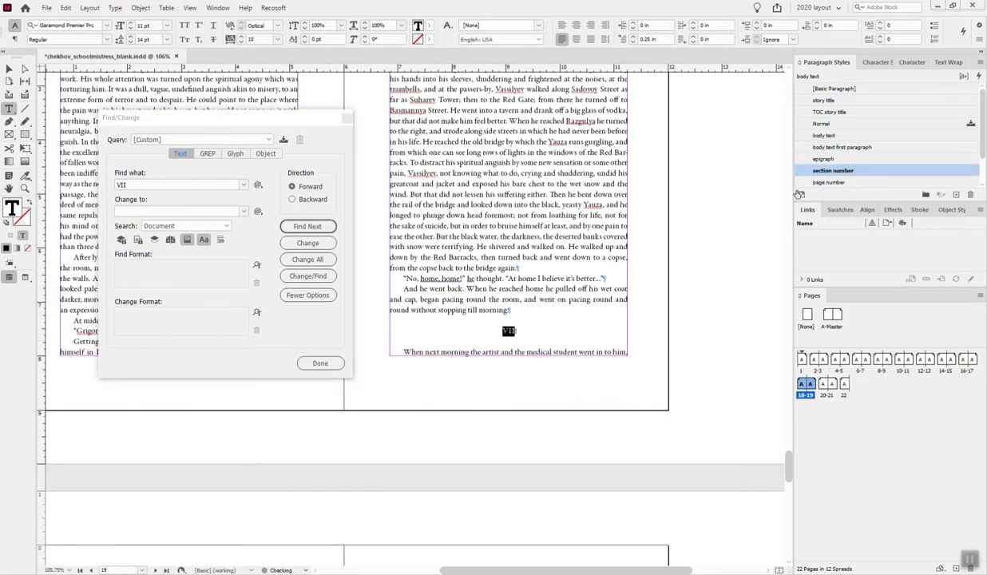
pyautogui.click(502, 352)
pyautogui.click(835, 147)
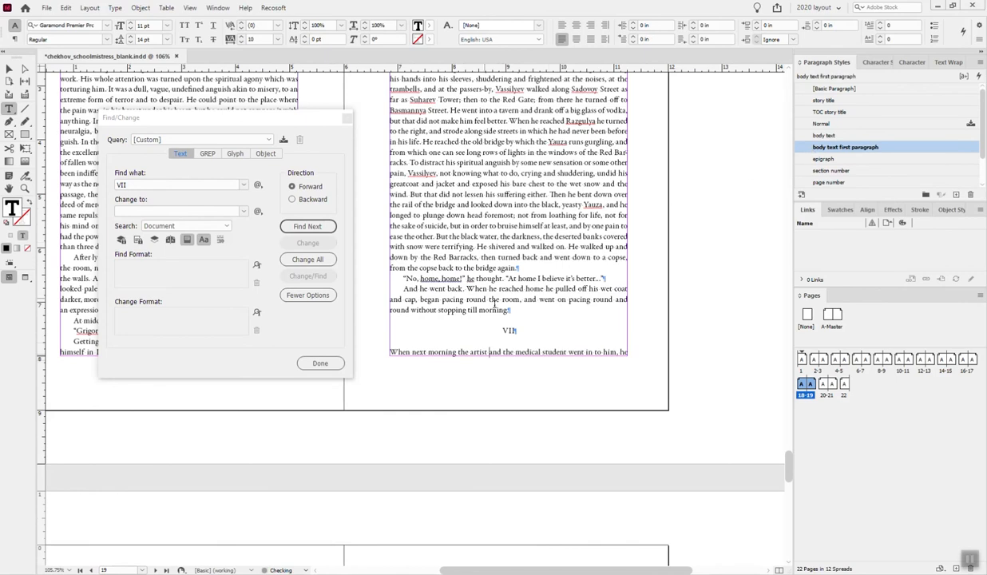
pyautogui.click(346, 118)
# - Insert a column break before the VII heading so that the section starts on page 20
pyautogui.scroll(-2, 498, 266)
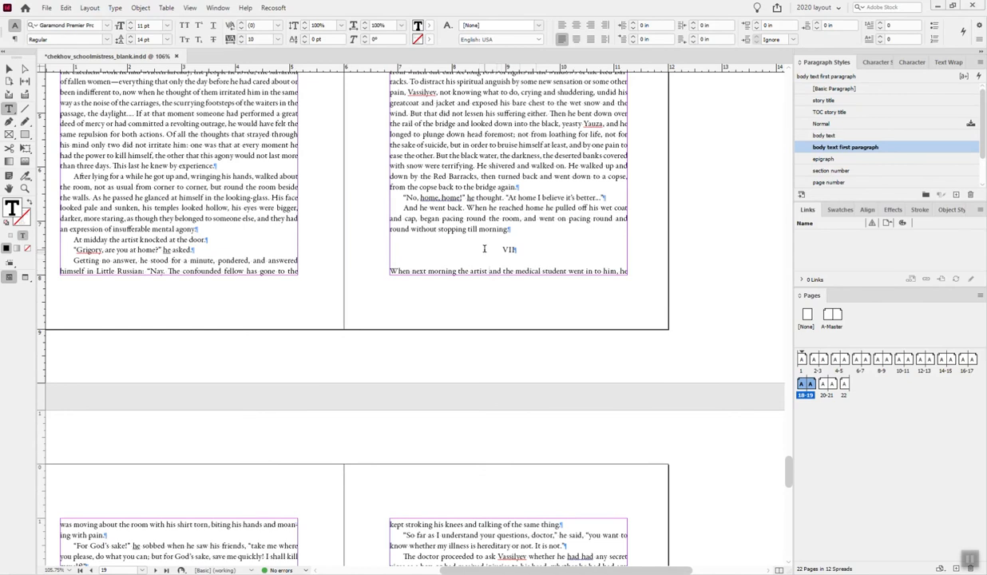
pyautogui.click(484, 249)
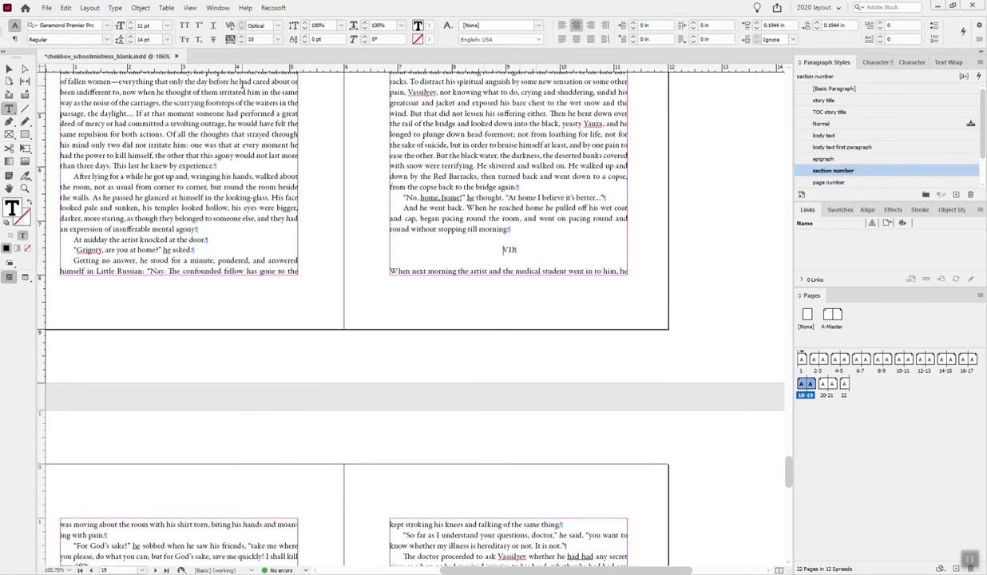
pyautogui.press('KP_Enter')
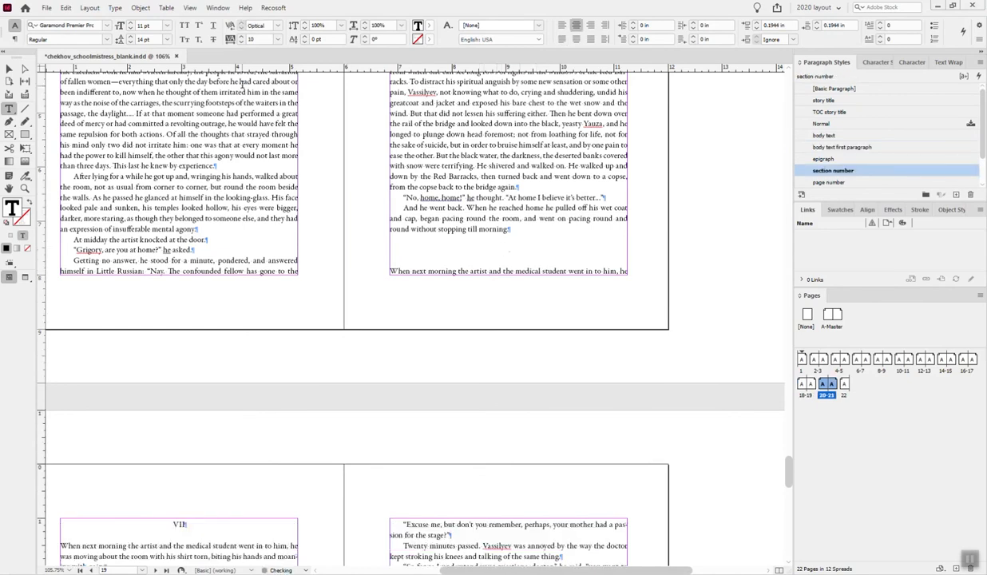
# - Review the page layout around the start of section VII, checking spreads 18-19 and 20-21 and the pages that follow
pyautogui.scroll(-5, 553, 375)
pyautogui.scroll(3, 479, 380)
pyautogui.scroll(-7, 415, 383)
pyautogui.scroll(7, 391, 383)
pyautogui.scroll(-2, 386, 378)
pyautogui.scroll(-3, 387, 377)
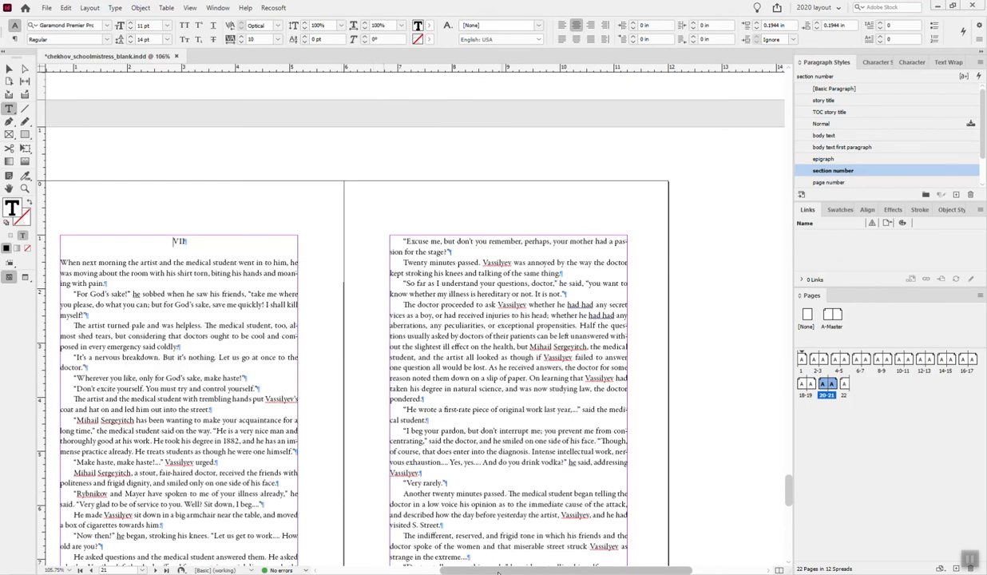
pyautogui.hscroll(-3, 559, 384)
pyautogui.scroll(-3, 570, 376)
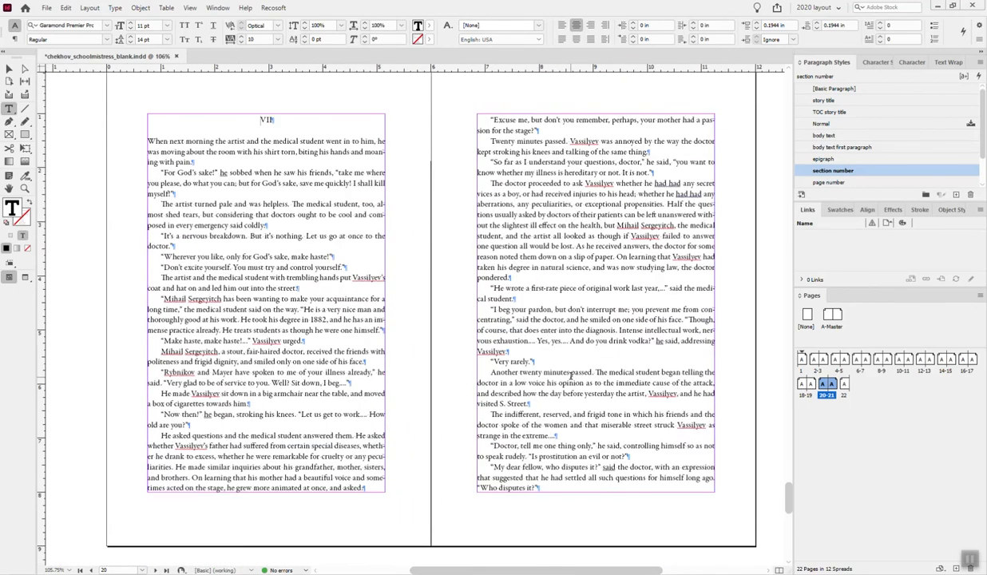
pyautogui.scroll(-12, 570, 375)
pyautogui.scroll(-2, 575, 381)
pyautogui.scroll(15, 574, 381)
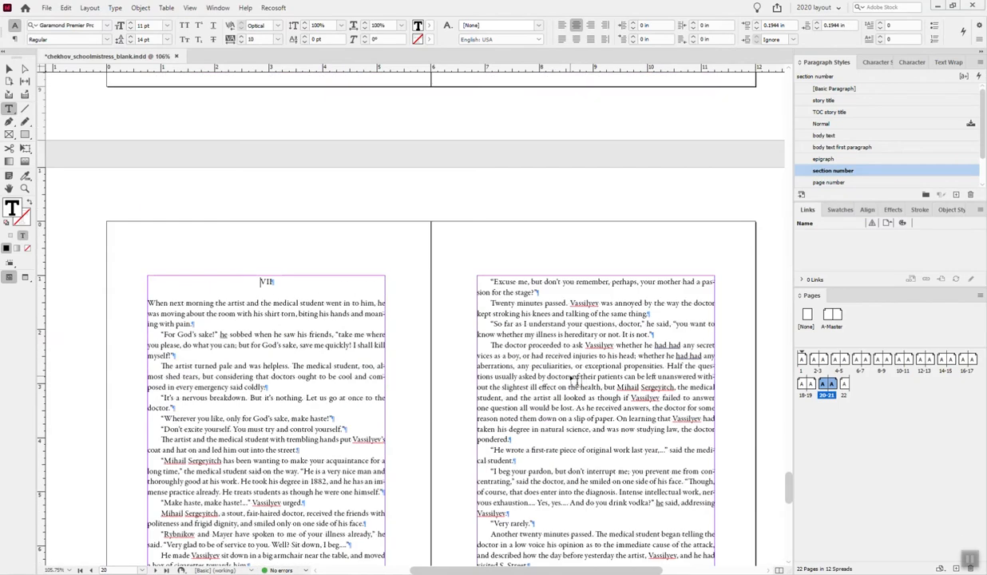
pyautogui.scroll(8, 573, 379)
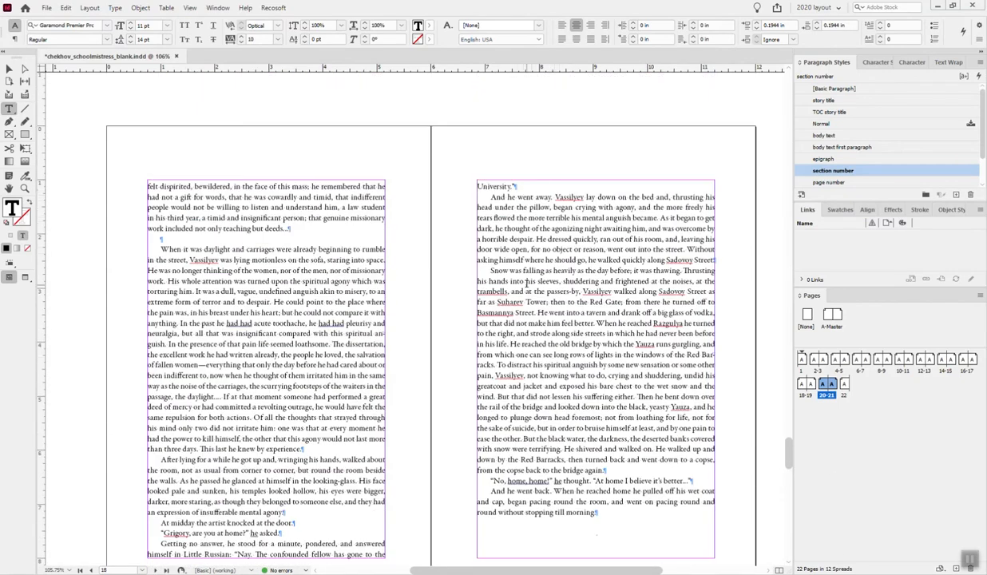
# - Delete the empty paragraph before "When it was daylight and carriages were already beginning to rumble" on page 18
pyautogui.scroll(-3, 527, 283)
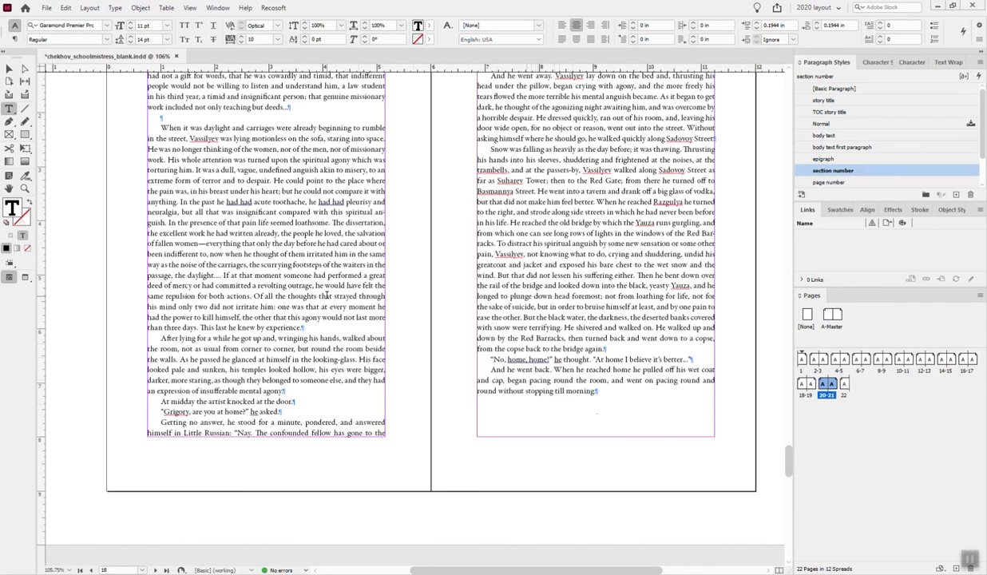
pyautogui.scroll(2, 610, 139)
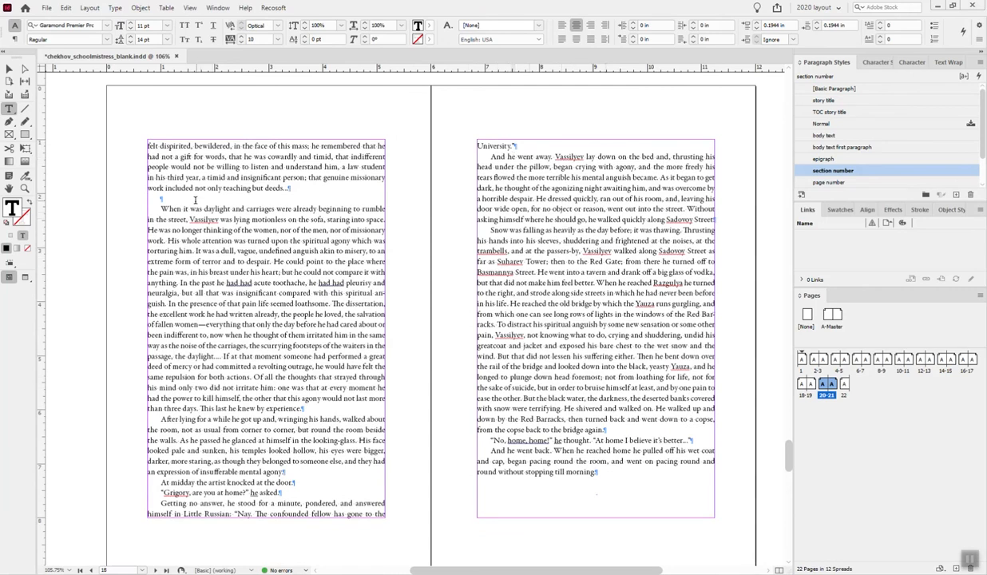
pyautogui.click(188, 204)
pyautogui.press('Delete')
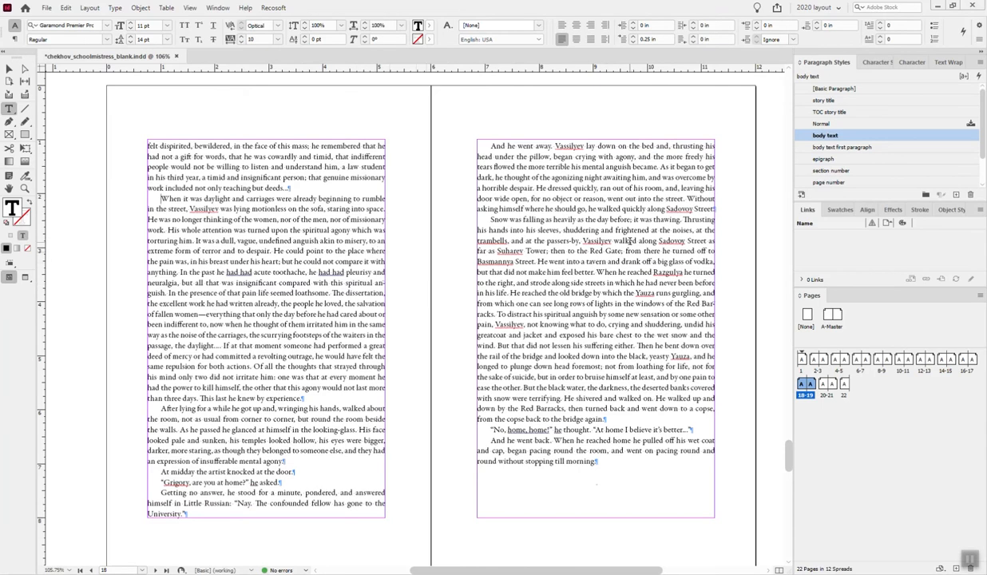
# - Join the stray line "he hummed in an undertone" on page 3 to the end of the preceding "Against my will an unknown force" paragraph
pyautogui.scroll(10, 625, 240)
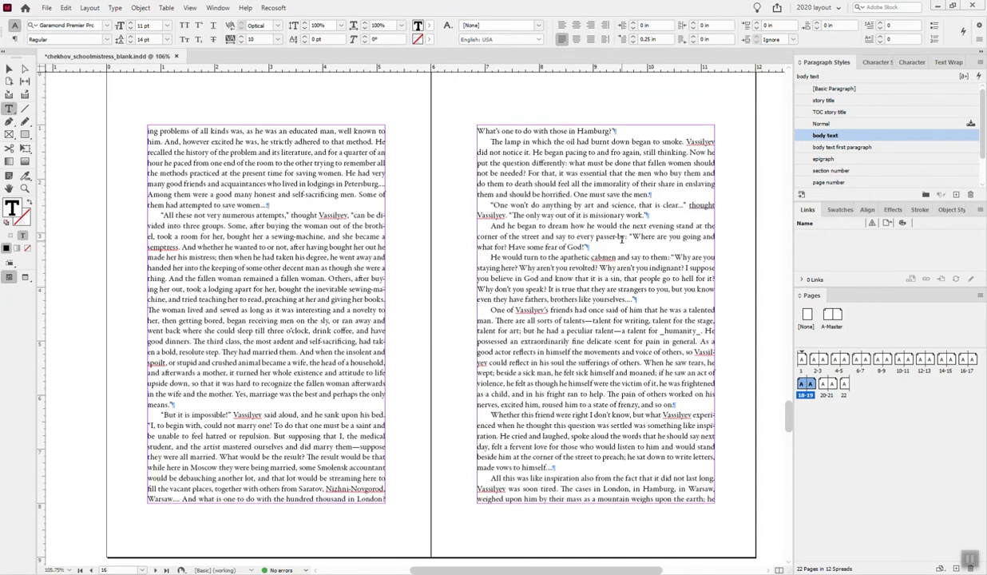
pyautogui.scroll(10, 621, 240)
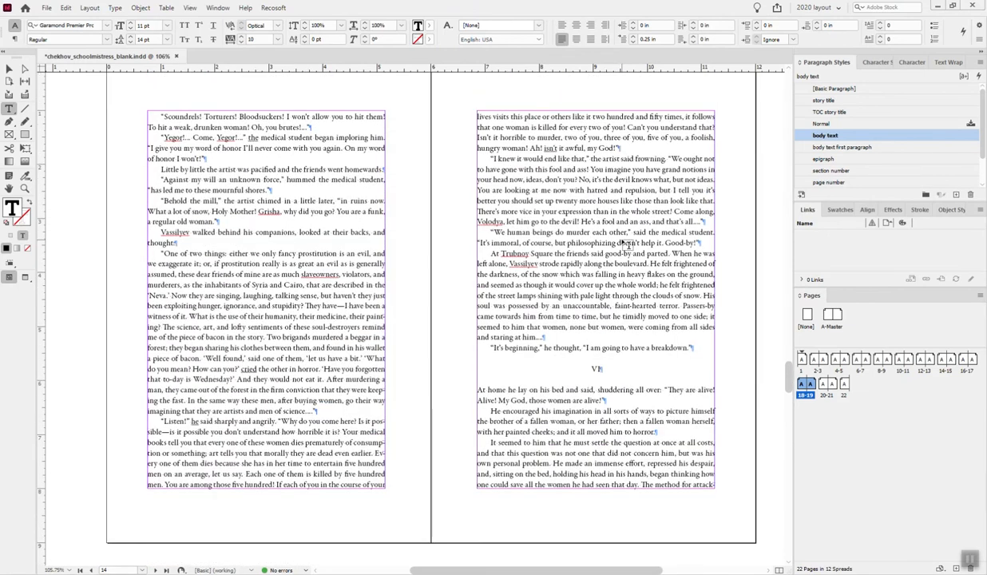
pyautogui.scroll(20, 625, 243)
pyautogui.scroll(2, 628, 244)
pyautogui.moveTo(788, 297); pyautogui.dragTo(779, 88)
pyautogui.scroll(-10, 690, 245)
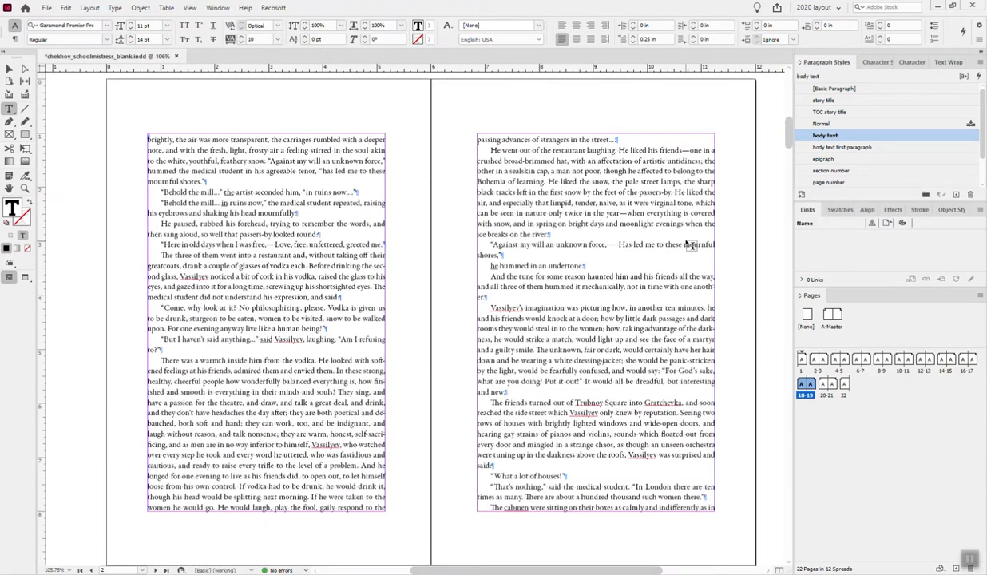
pyautogui.scroll(-3, 689, 245)
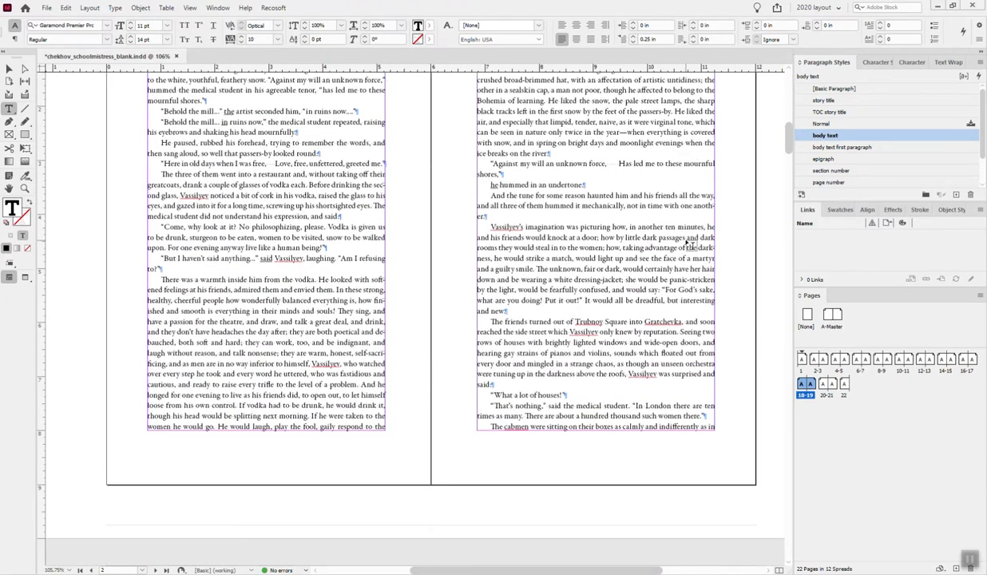
pyautogui.click(507, 174)
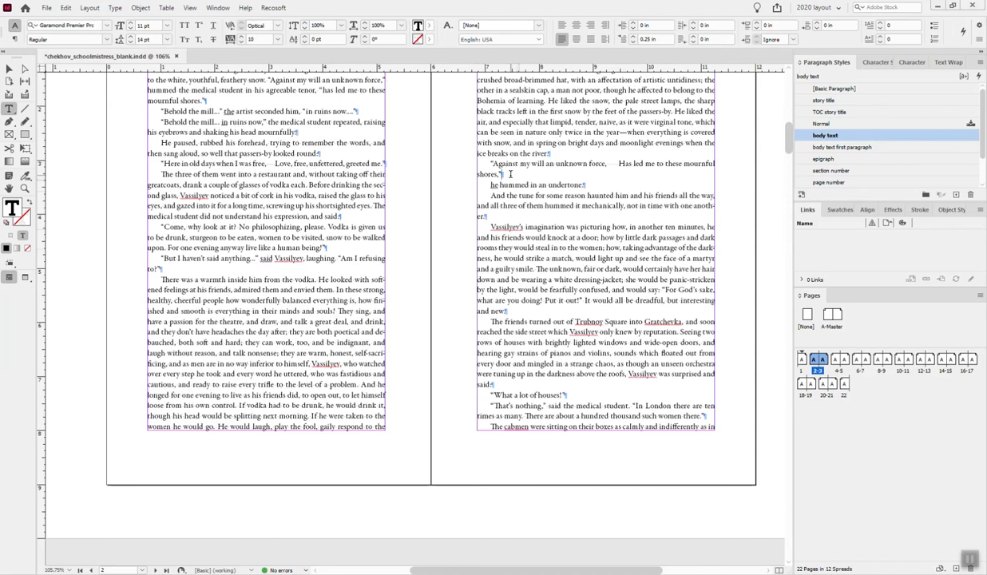
pyautogui.press('Delete')
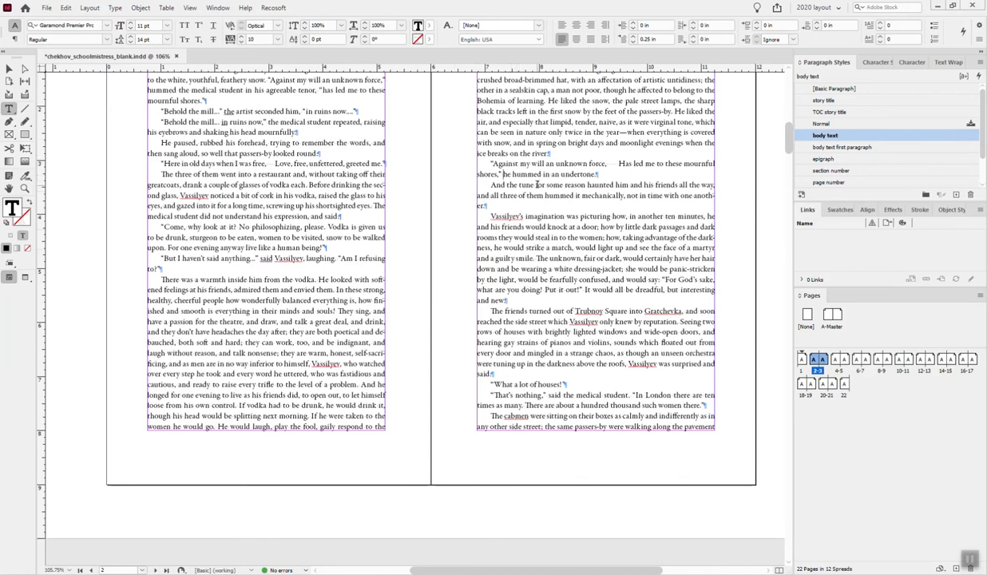
# - Zoom in on "I.... I won't drink with you" on page 5 to examine the spacing of its dots, and return to the normal spread view
pyautogui.scroll(15, 539, 189)
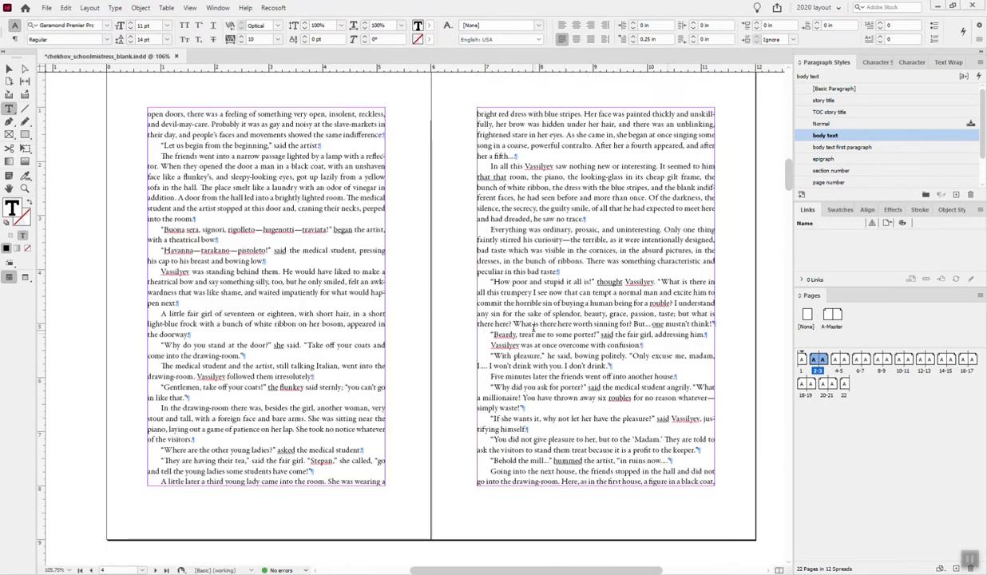
pyautogui.scroll(-2, 533, 327)
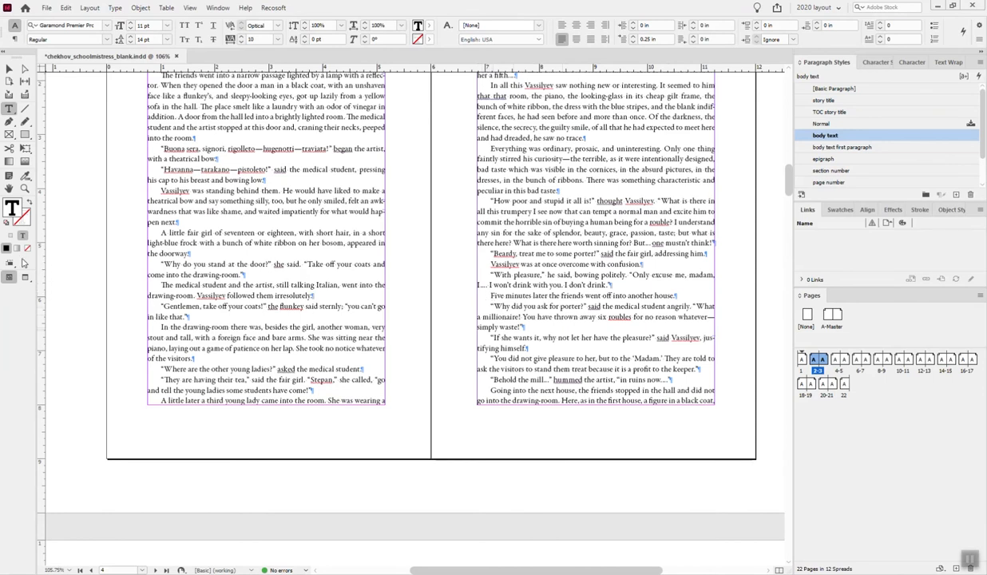
pyautogui.click(70, 570)
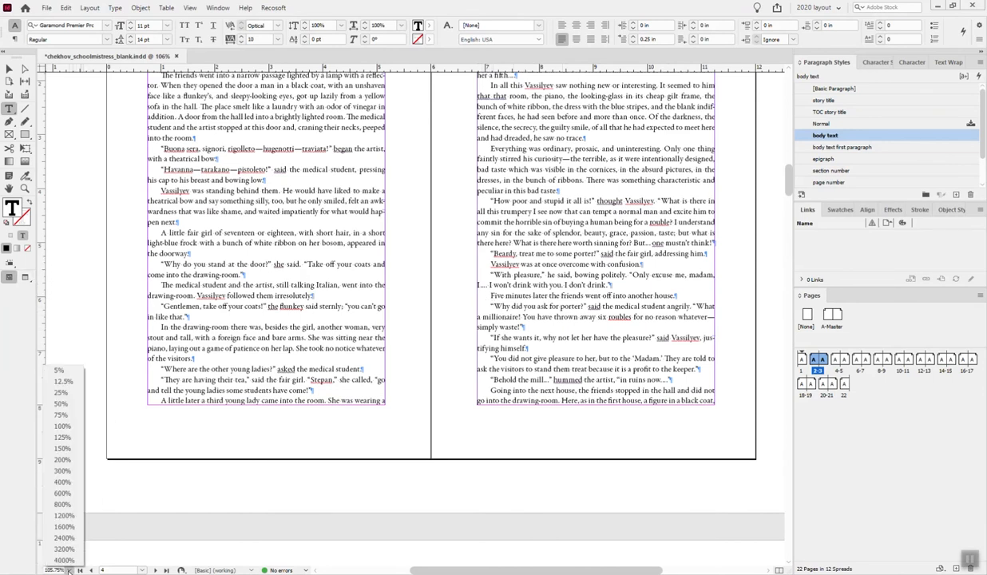
pyautogui.click(25, 189)
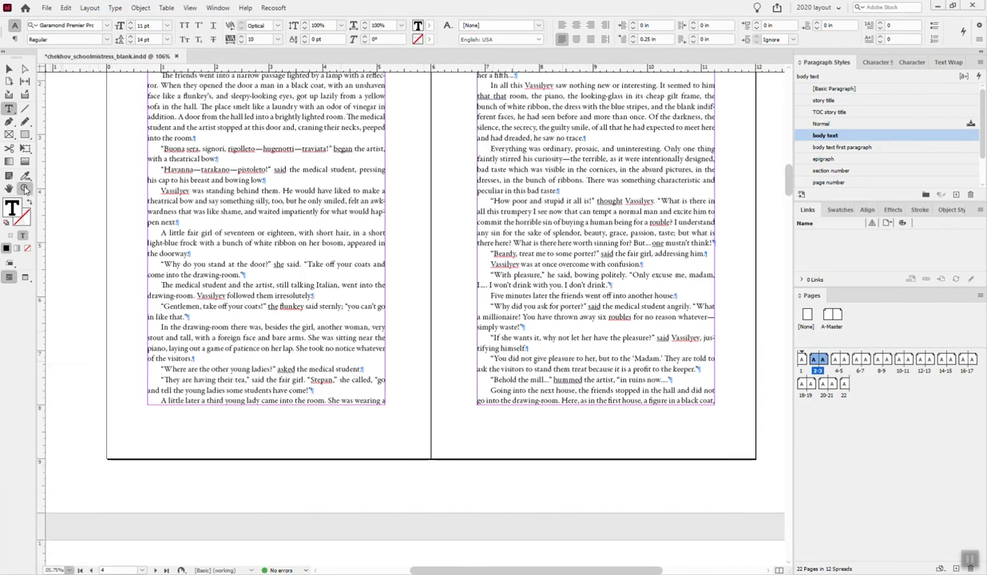
pyautogui.moveTo(478, 278); pyautogui.dragTo(498, 296)
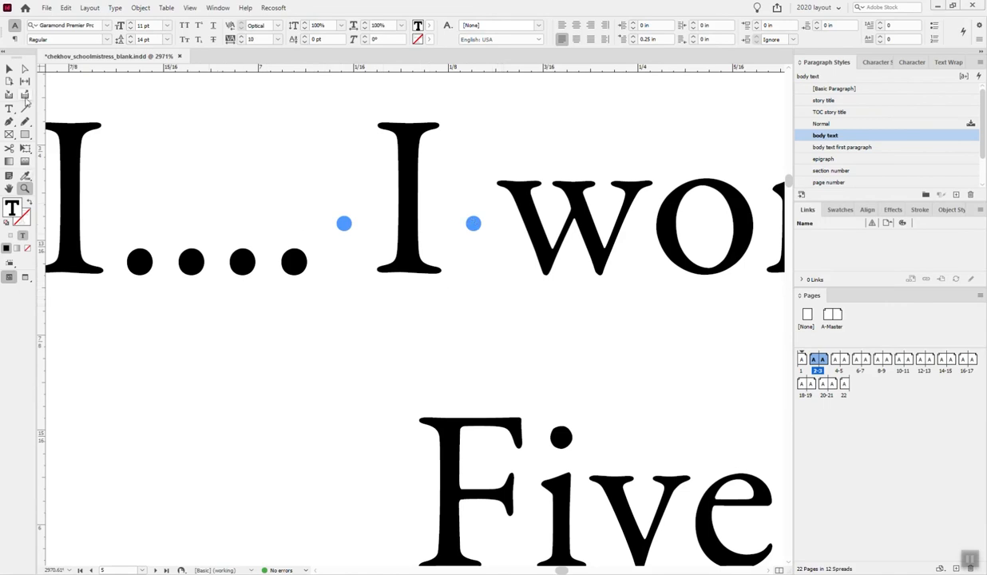
pyautogui.scroll(-6, 578, 321)
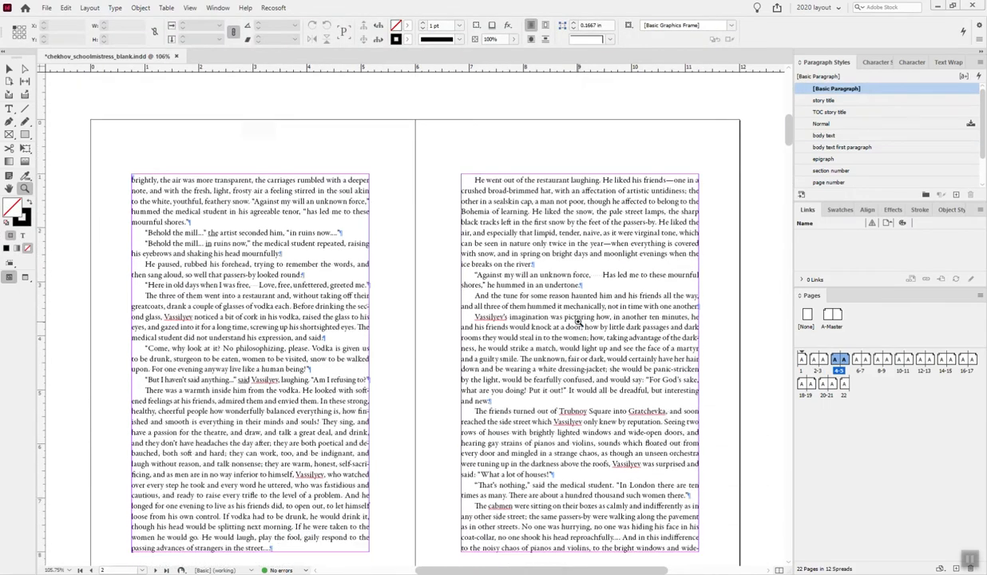
pyautogui.scroll(-1, 578, 322)
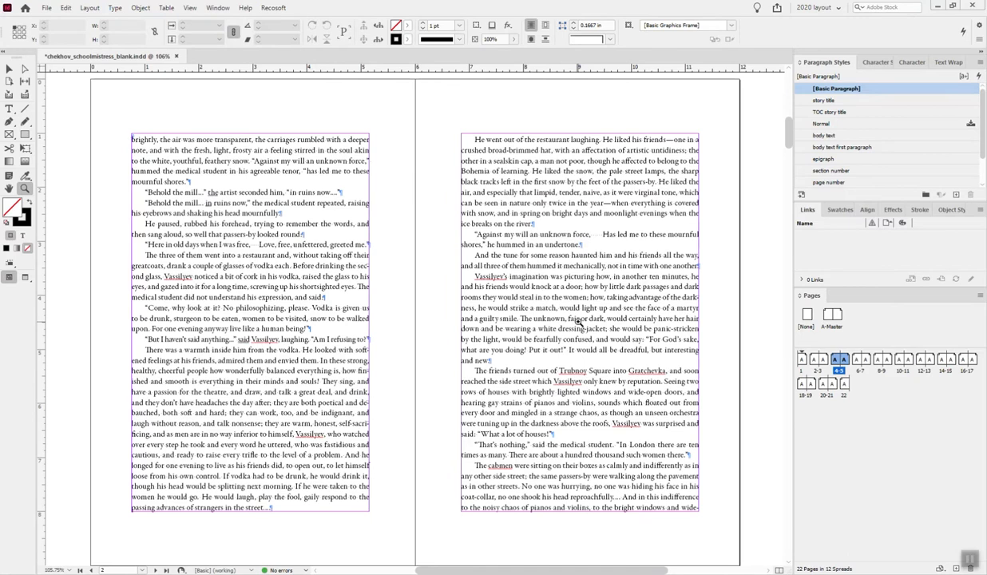
# - Reduce the tracking of the paragraph "Vassilyev longed to talk to the young lady" on page 7 to 0
pyautogui.scroll(-8, 574, 319)
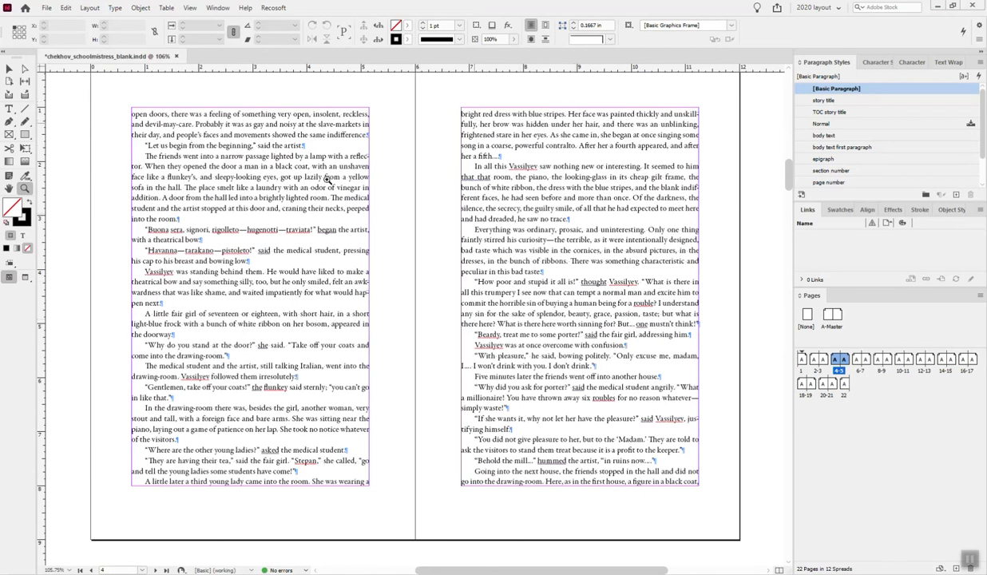
pyautogui.scroll(-8, 534, 452)
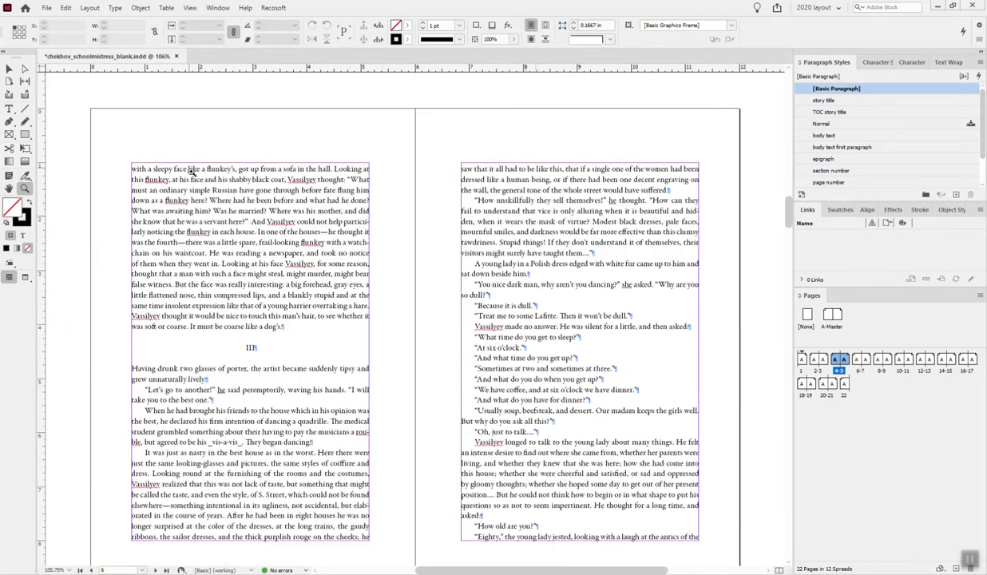
pyautogui.scroll(-5, 643, 263)
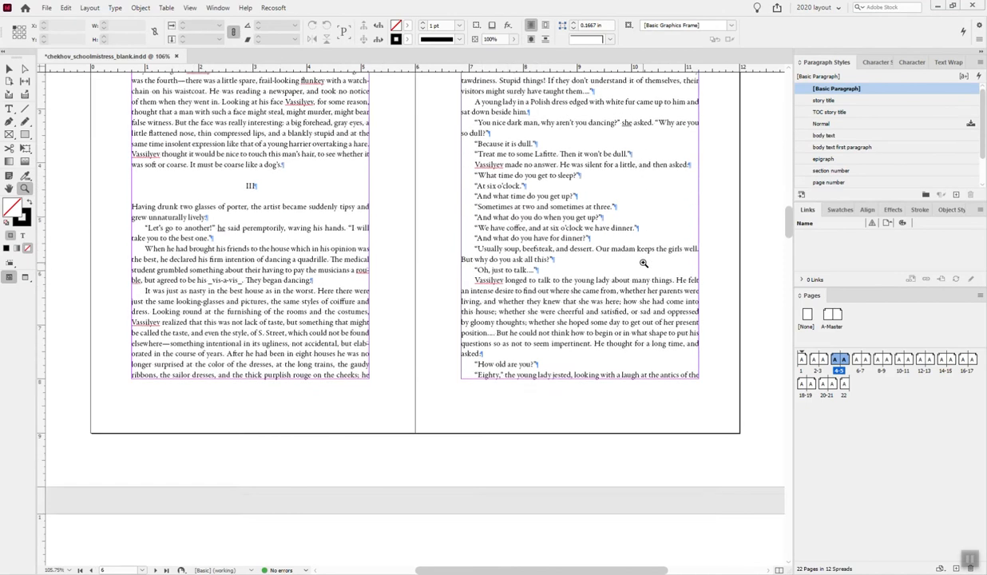
pyautogui.scroll(-3, 643, 263)
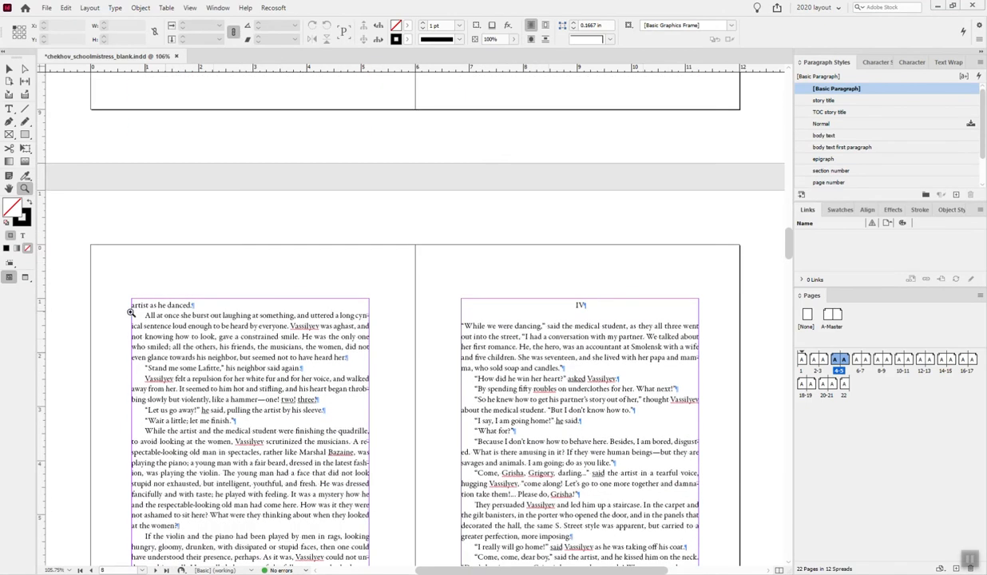
pyautogui.scroll(5, 415, 340)
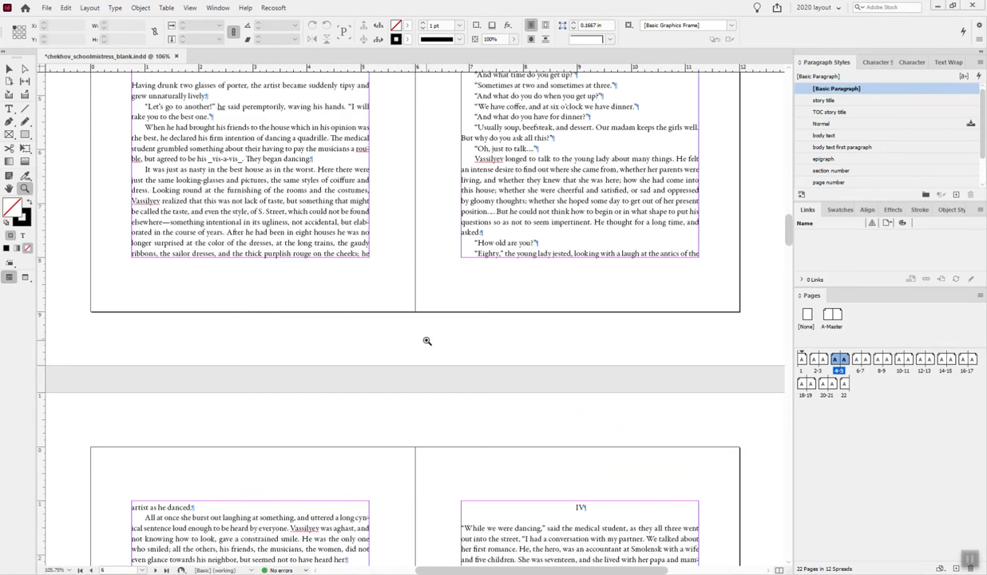
pyautogui.click(9, 107)
pyautogui.moveTo(475, 158); pyautogui.dragTo(482, 231)
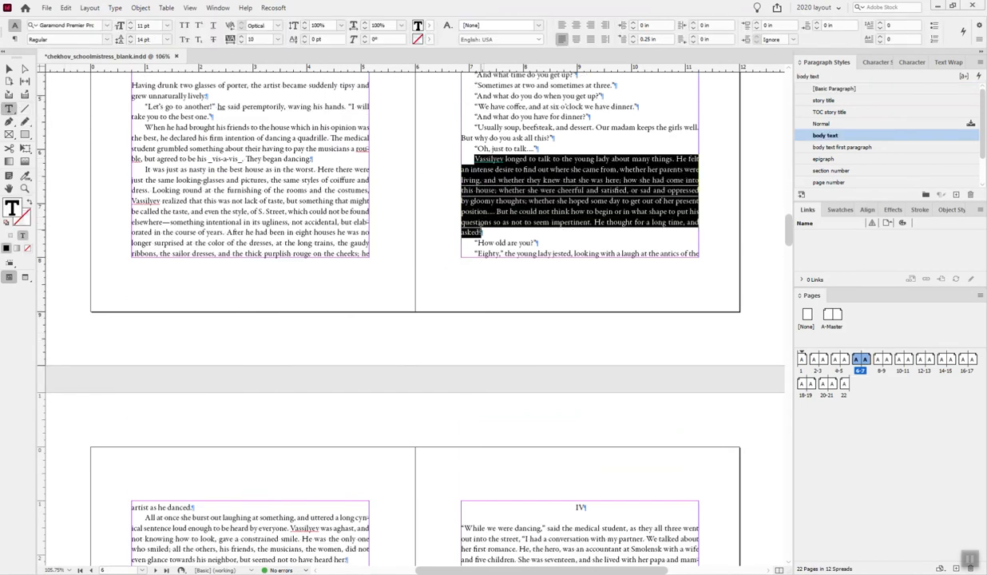
pyautogui.click(237, 42)
pyautogui.click(586, 206)
# - Insert a column break before the IV heading at the foot of page 8 so that the section starts on page 9
pyautogui.scroll(-5, 603, 214)
pyautogui.scroll(-2, 604, 214)
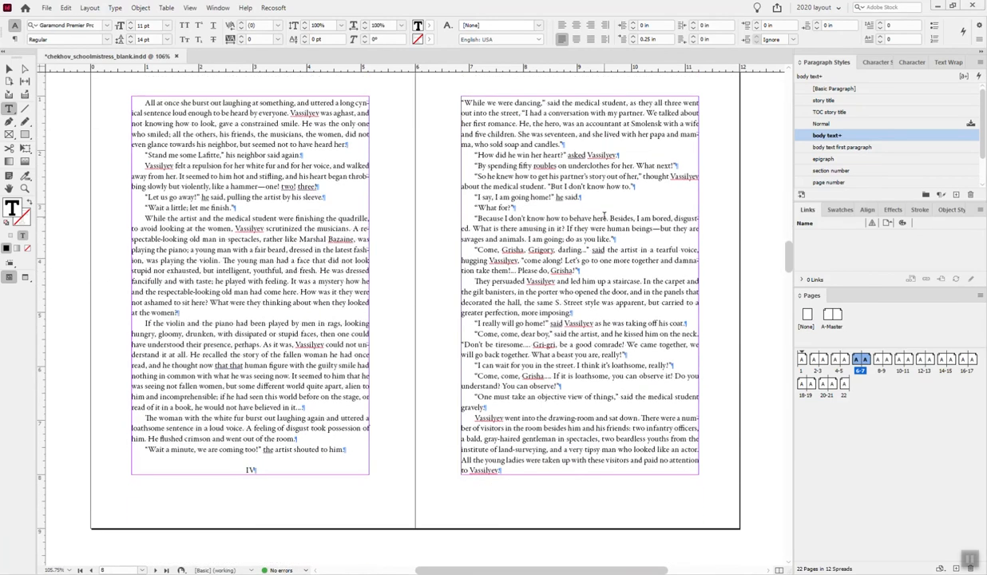
pyautogui.click(220, 463)
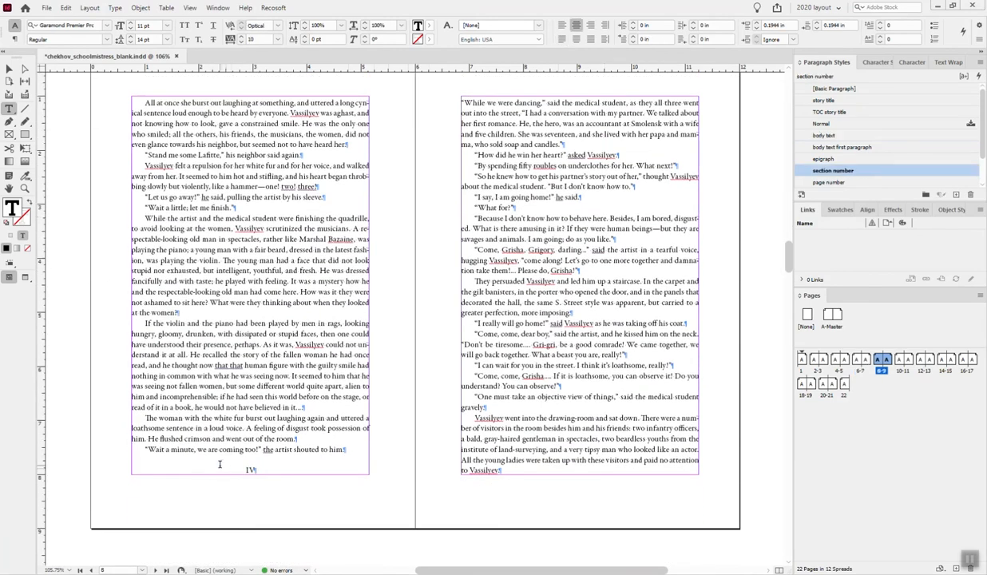
pyautogui.press('KP_Enter')
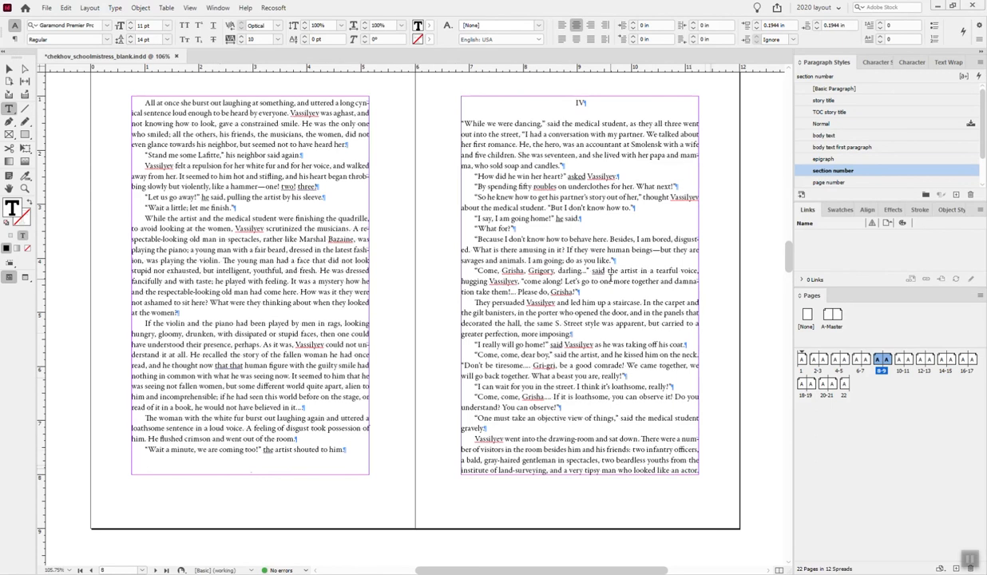
# - Reduce the tracking of the paragraph "There was much he did not understand in these houses" on page 12 to 0
pyautogui.scroll(-12, 611, 275)
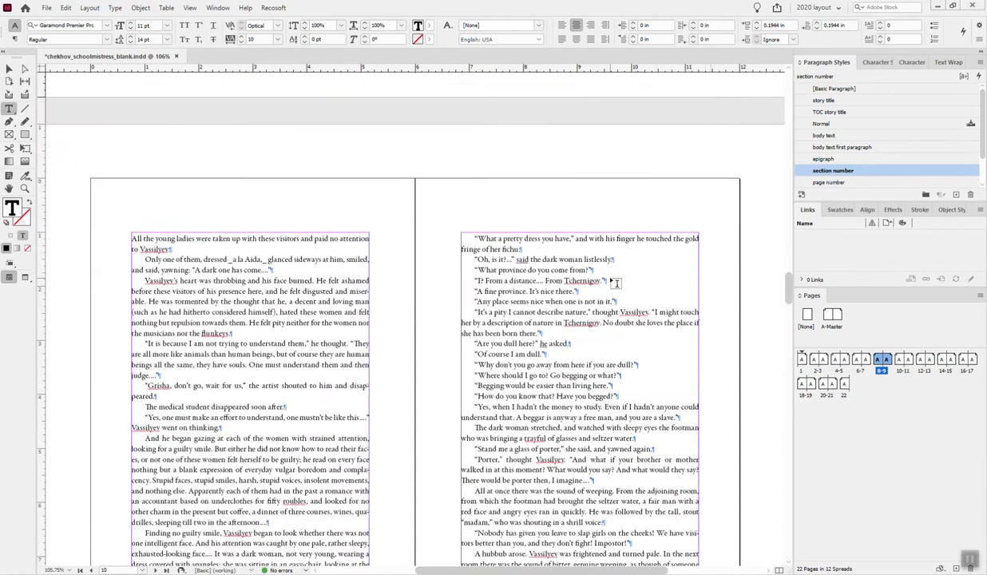
pyautogui.scroll(-5, 481, 243)
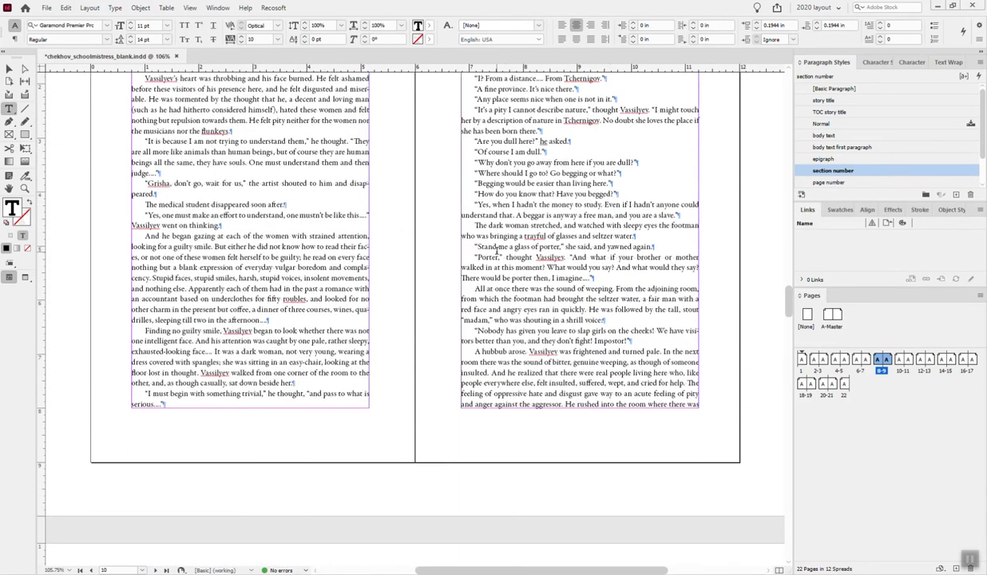
pyautogui.scroll(-9, 507, 387)
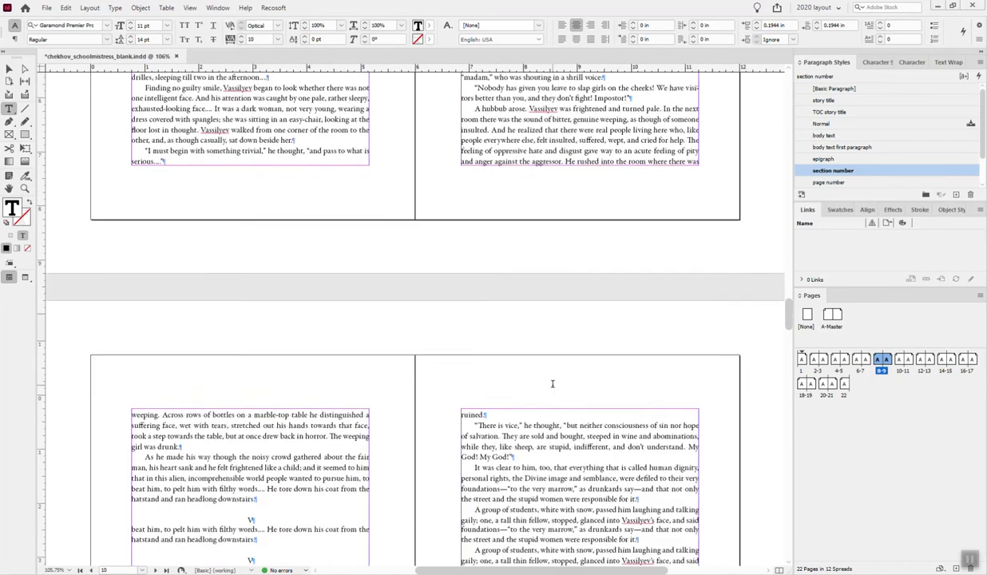
pyautogui.scroll(-3, 553, 387)
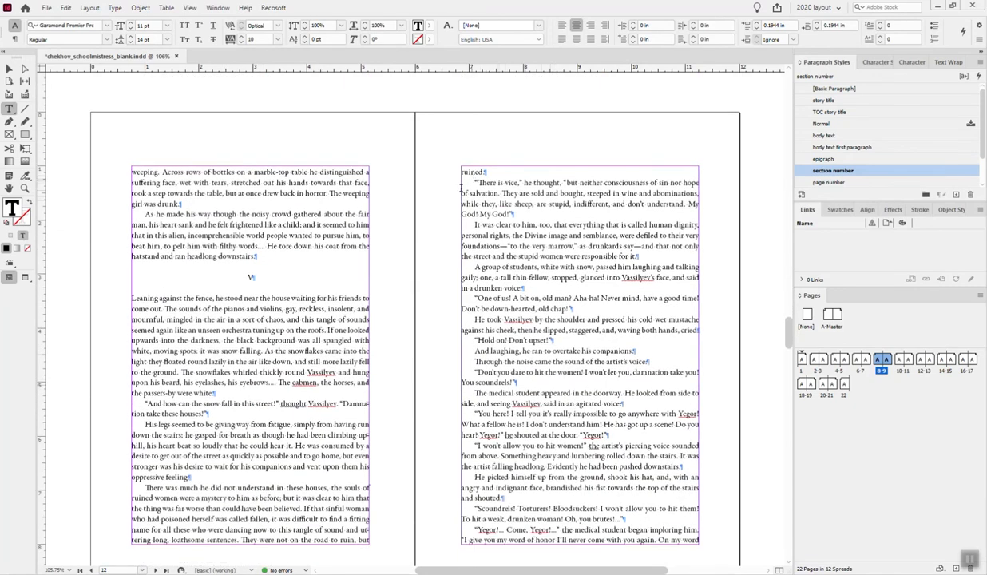
pyautogui.tripleClick(236, 518)
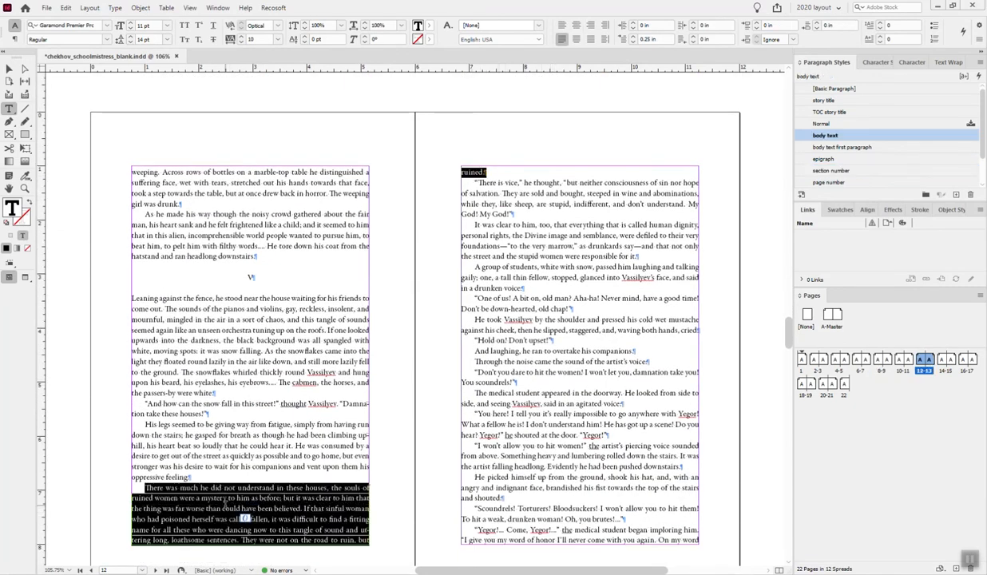
pyautogui.click(241, 44)
pyautogui.click(260, 467)
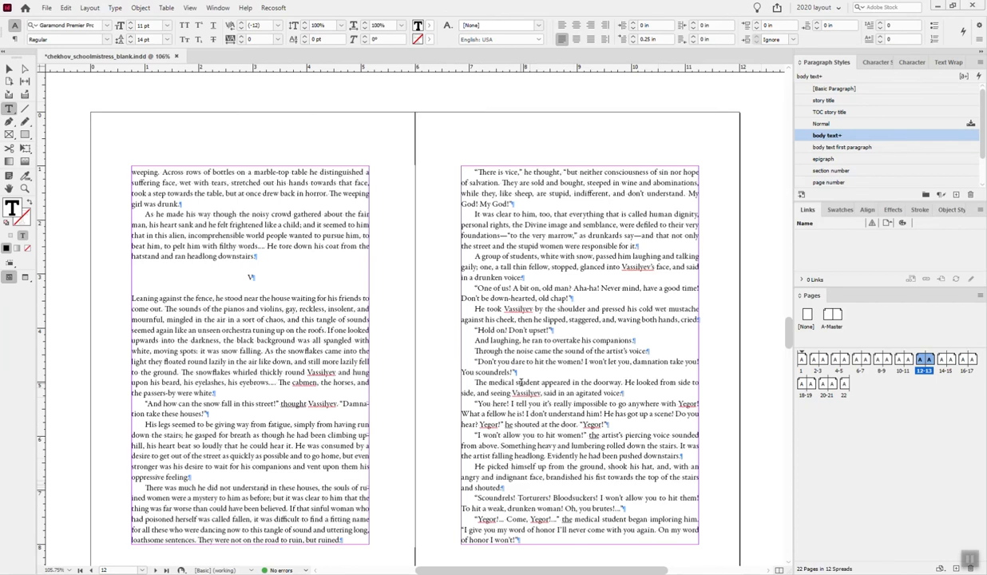
# - Review the text flow and paragraph endings on pages 14 to 19, and return to the story's title page
pyautogui.scroll(-12, 592, 404)
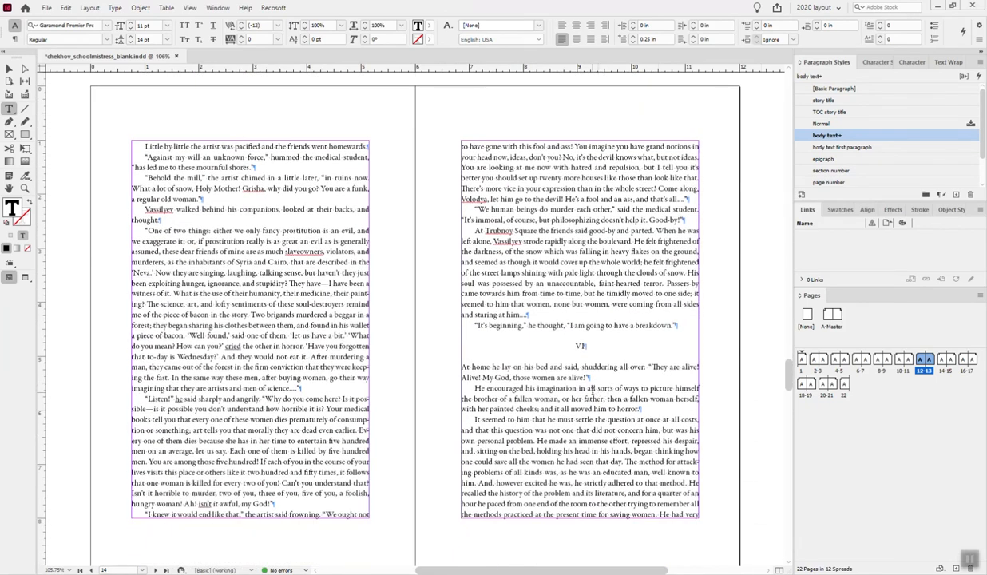
pyautogui.scroll(-12, 592, 389)
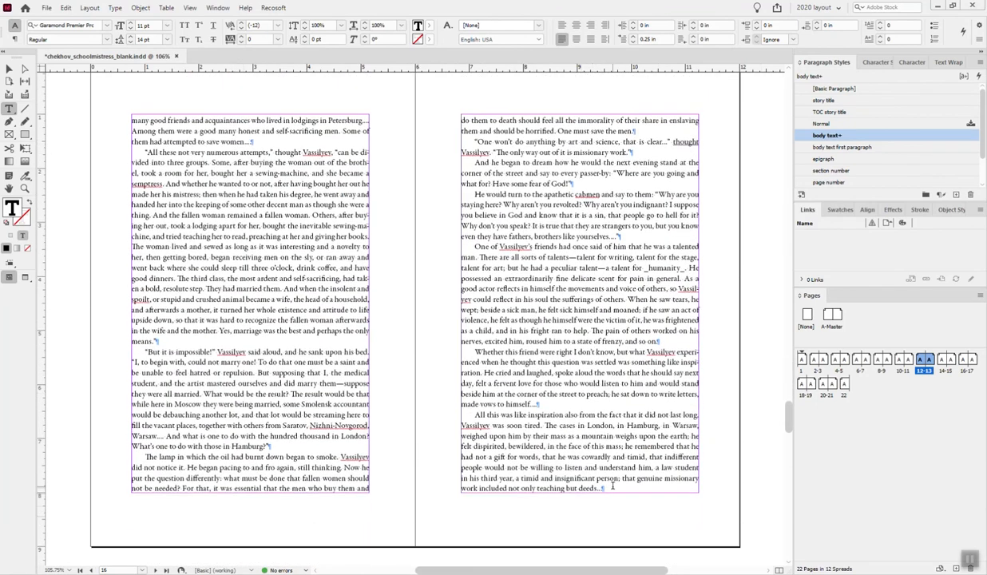
pyautogui.scroll(-12, 601, 477)
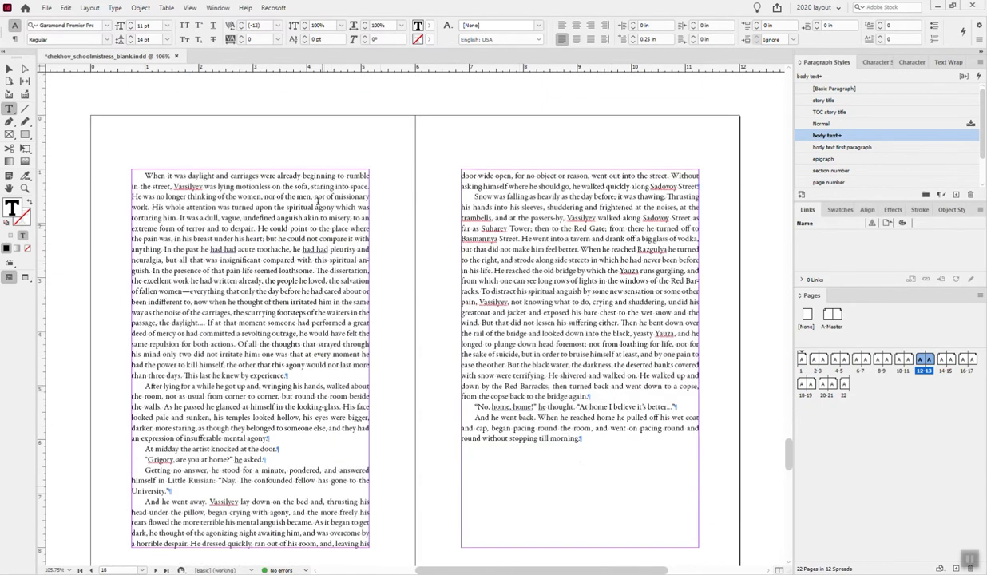
pyautogui.scroll(-1, 447, 352)
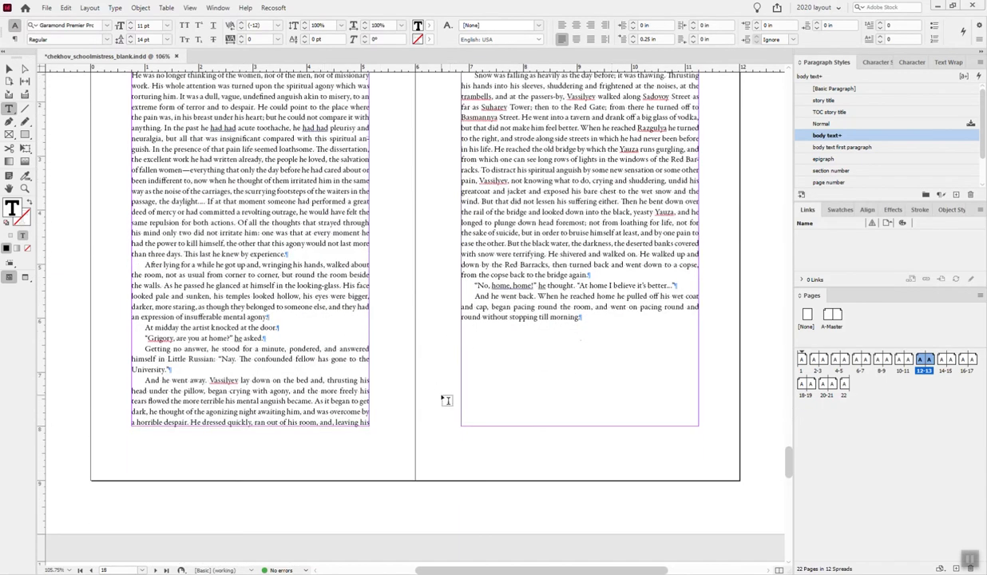
pyautogui.scroll(2, 446, 399)
pyautogui.scroll(5, 446, 400)
pyautogui.moveTo(789, 427); pyautogui.dragTo(787, 92)
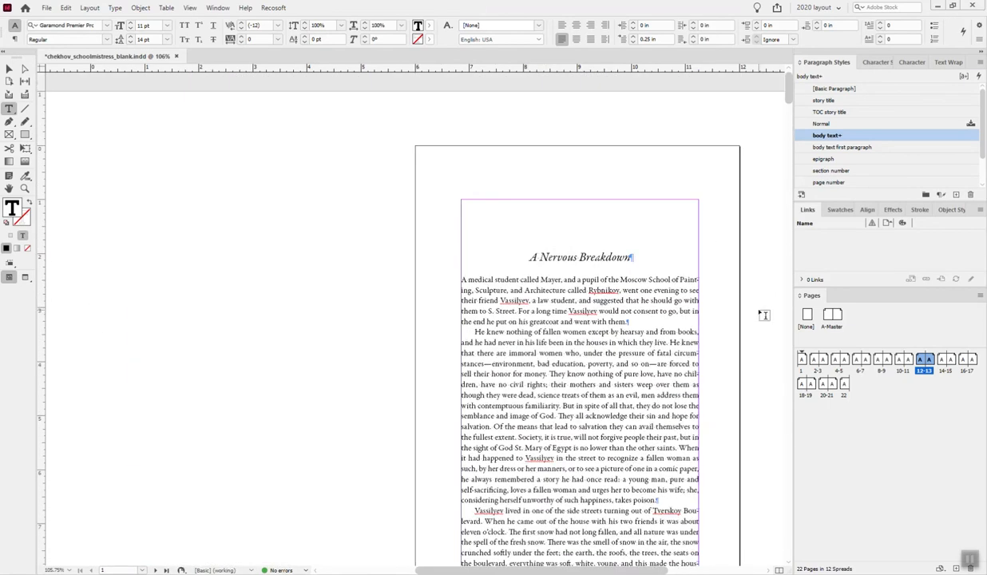
# - Open the A-Master spread and draw a text frame about 4.38 in wide and 0.33 in high below the left page's margin area
pyautogui.scroll(-3, 762, 315)
pyautogui.scroll(-12, 762, 315)
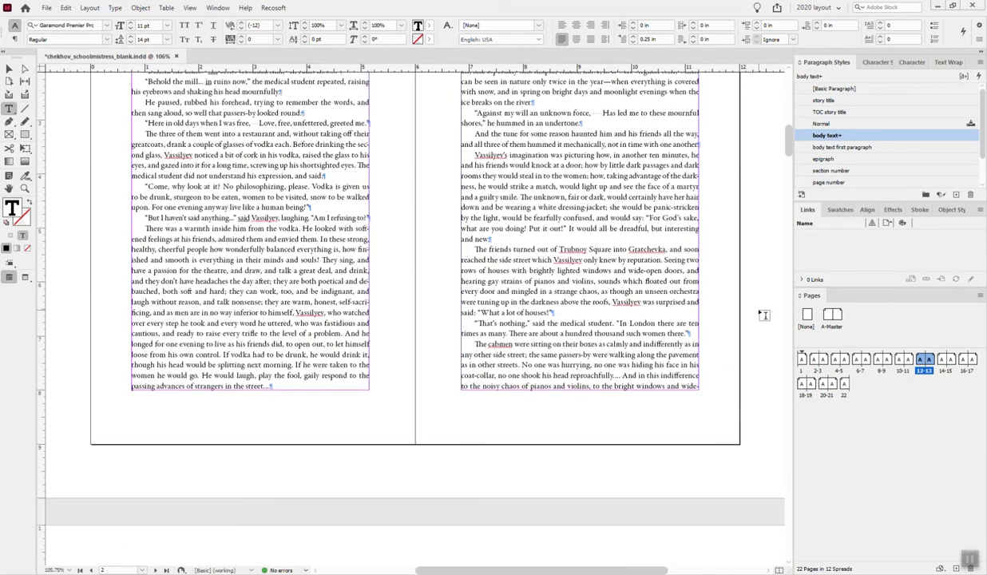
pyautogui.scroll(-4, 699, 310)
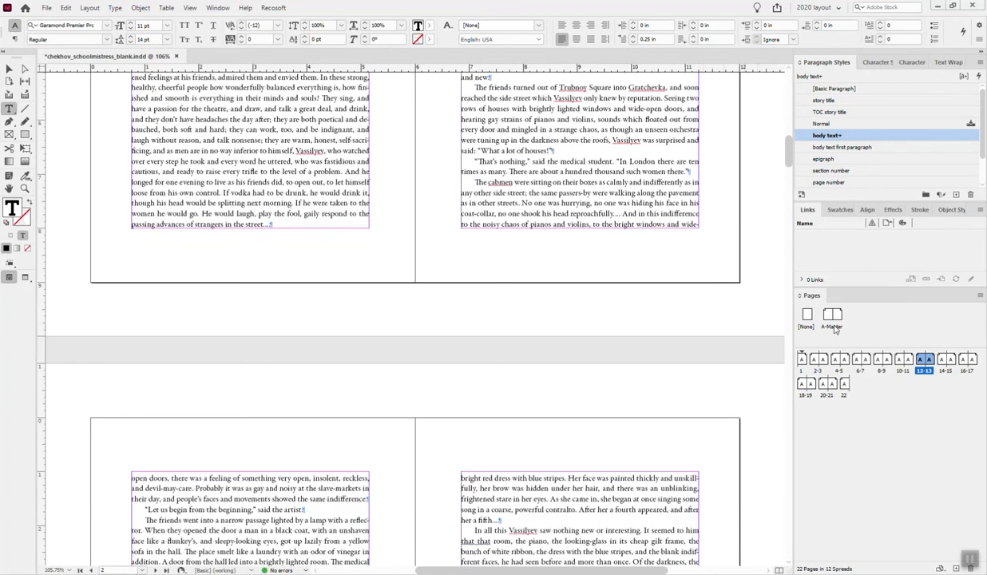
pyautogui.scroll(6, 504, 312)
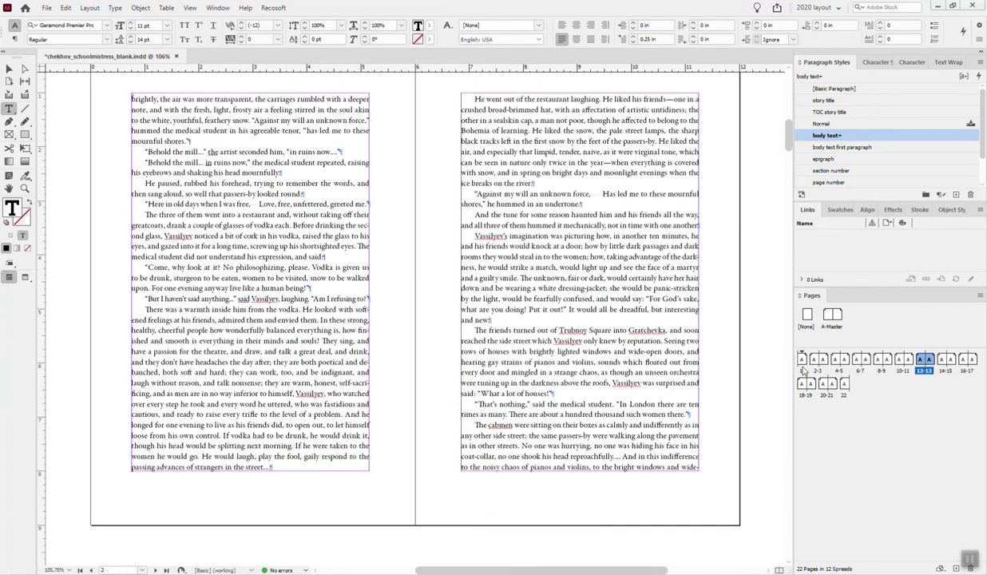
pyautogui.doubleClick(832, 327)
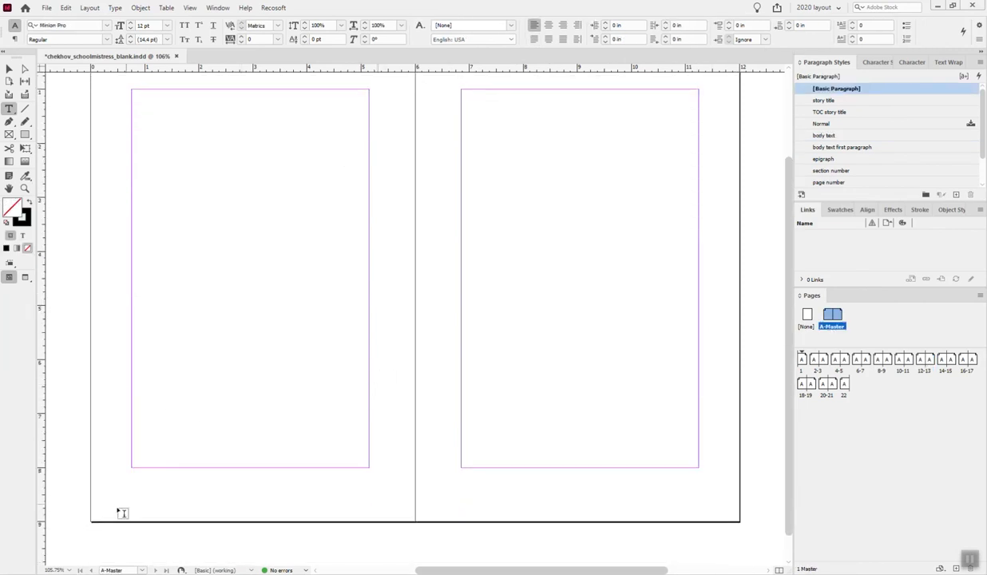
pyautogui.moveTo(133, 476); pyautogui.dragTo(370, 493)
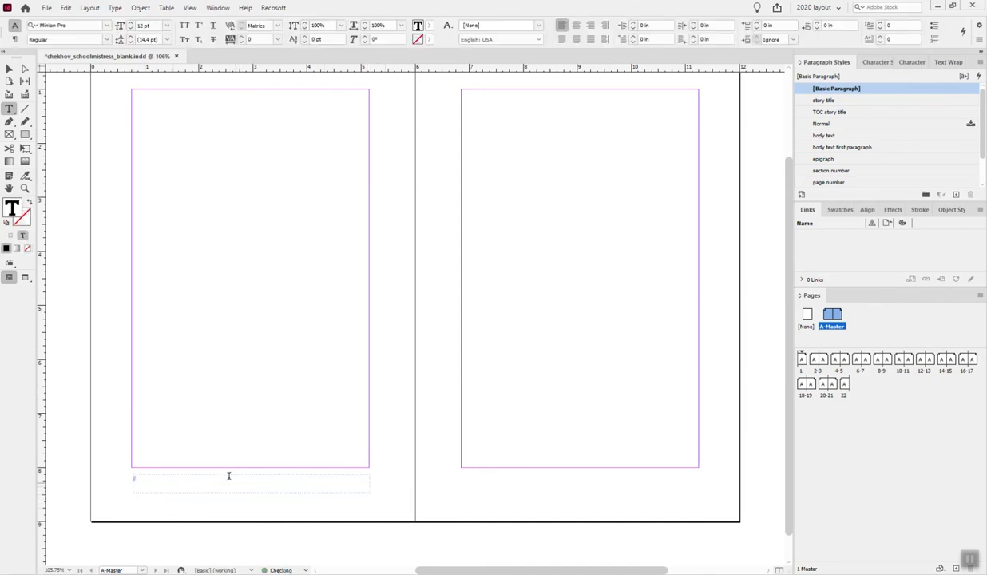
# - Move the text frame just beneath the bottom margin and align it with the left margin at X 0.75 in, Y 8.06 in
pyautogui.click(10, 70)
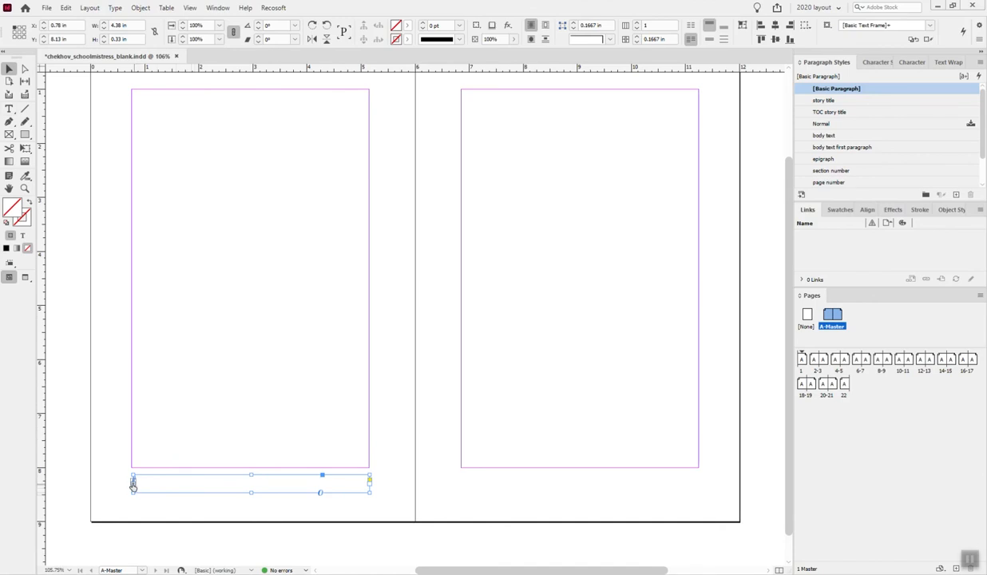
pyautogui.moveTo(316, 484); pyautogui.dragTo(371, 481)
pyautogui.click(293, 456)
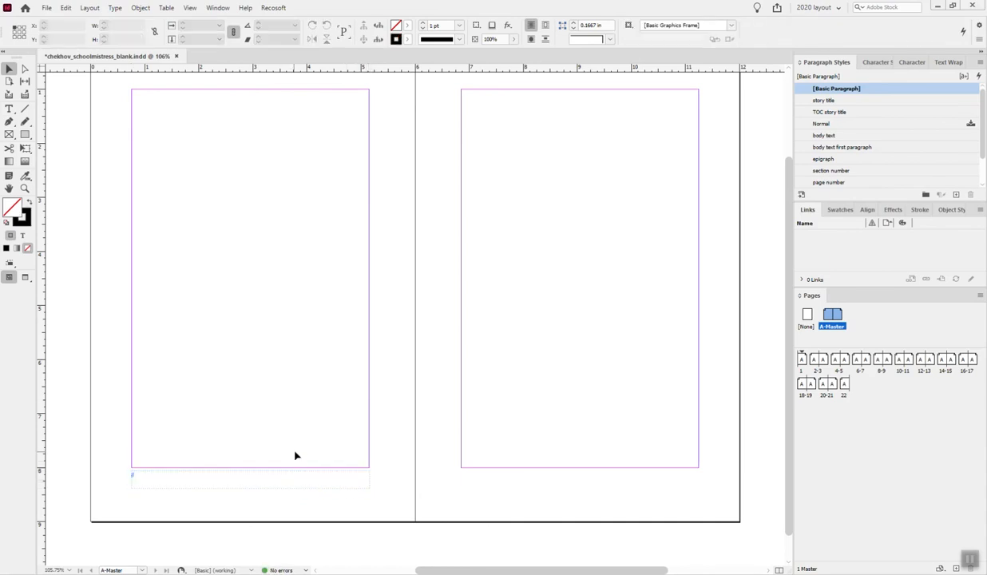
pyautogui.click(269, 479)
pyautogui.click(244, 293)
# - Draw a rectangle frame 4.4 in wide and 7 in high that fills the left master page's margin area
pyautogui.click(10, 134)
pyautogui.moveTo(136, 97); pyautogui.dragTo(369, 467)
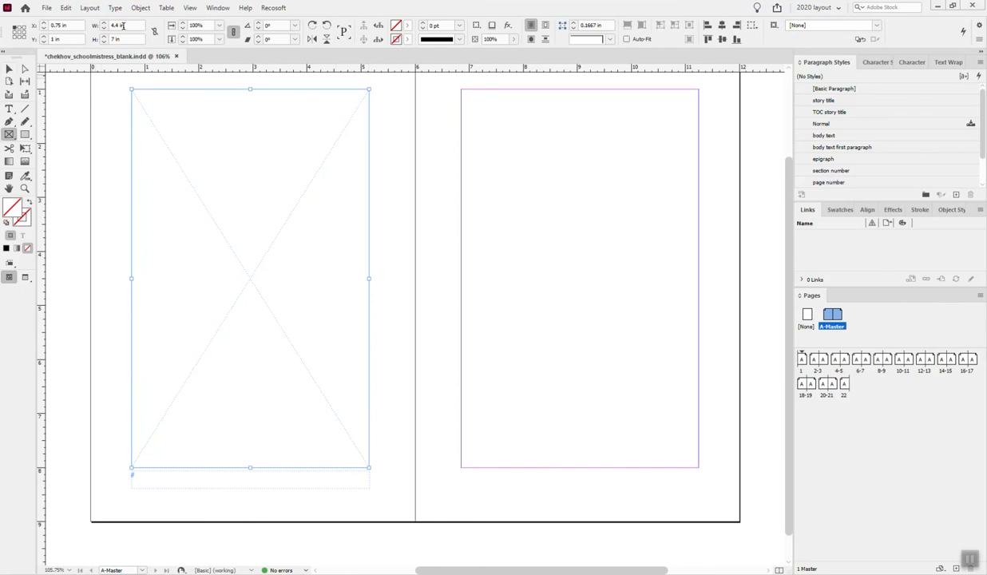
pyautogui.click(10, 69)
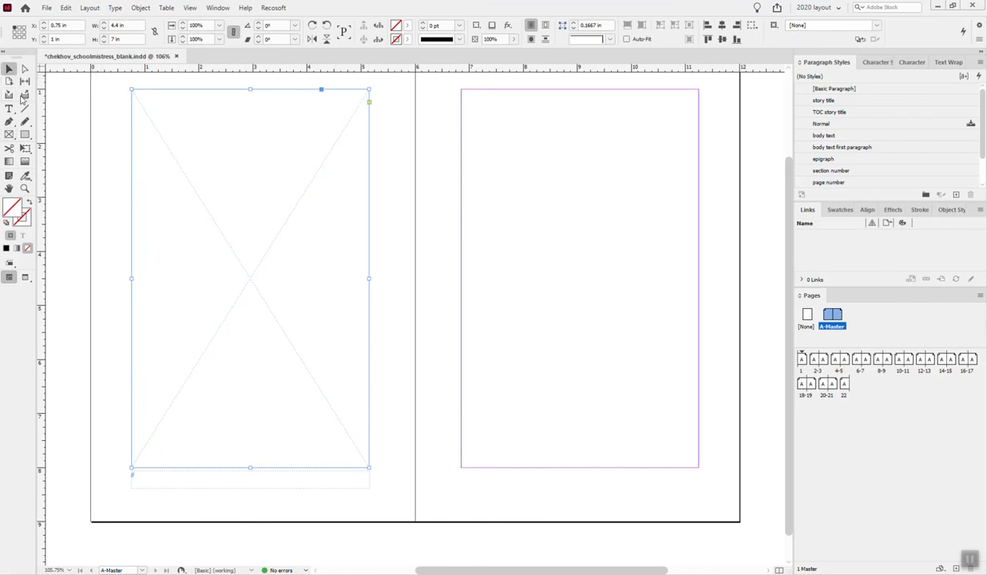
# - Set the width of the text frame below the left page's margin area to 4.4 in
pyautogui.click(246, 479)
pyautogui.tripleClick(132, 25)
pyautogui.write('4')
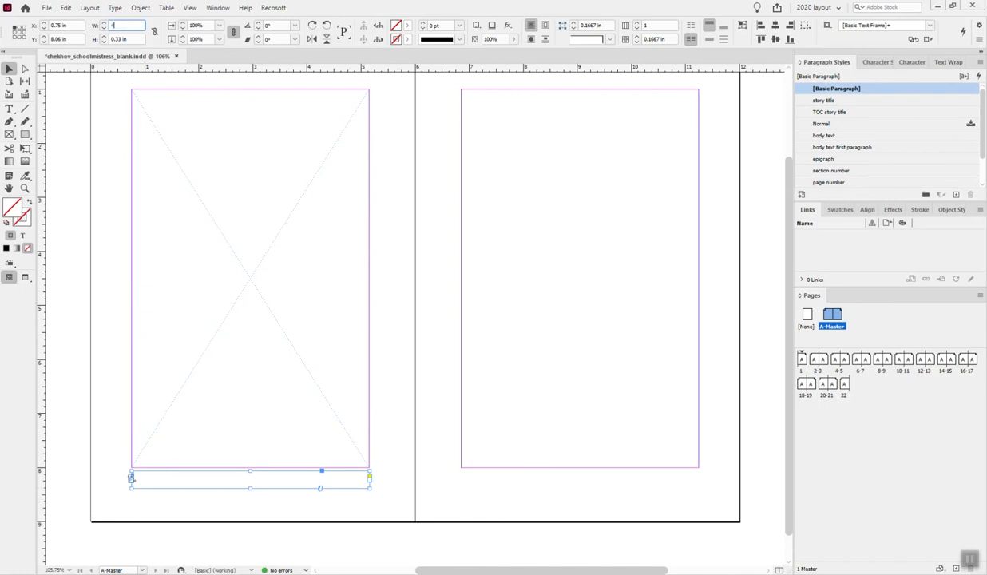
pyautogui.write('.4')
pyautogui.press('Return')
pyautogui.scroll(2, 440, 438)
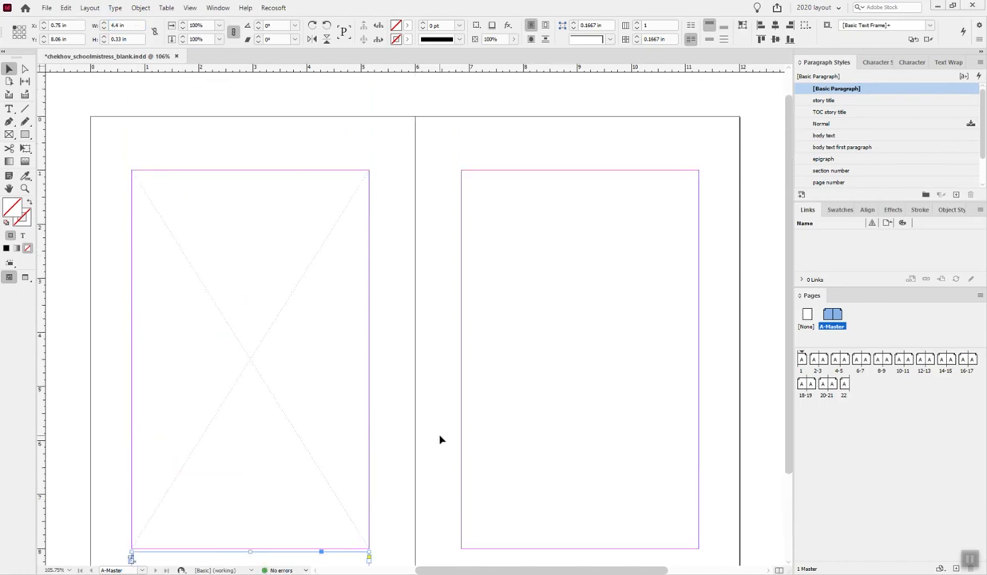
pyautogui.scroll(-3, 341, 399)
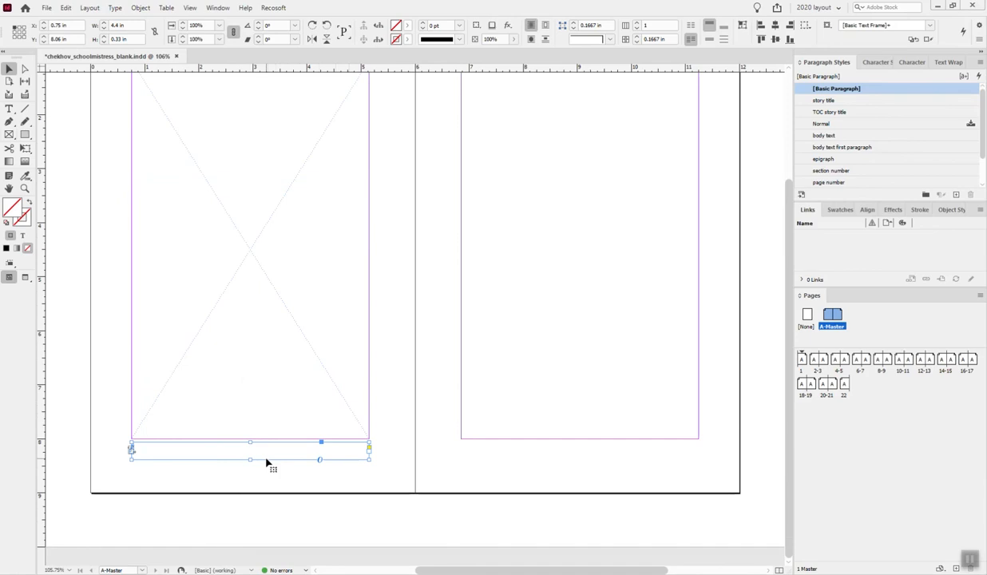
# - Insert a Current Page Number marker in the text frame and apply the "page number" paragraph style to it
pyautogui.doubleClick(263, 451)
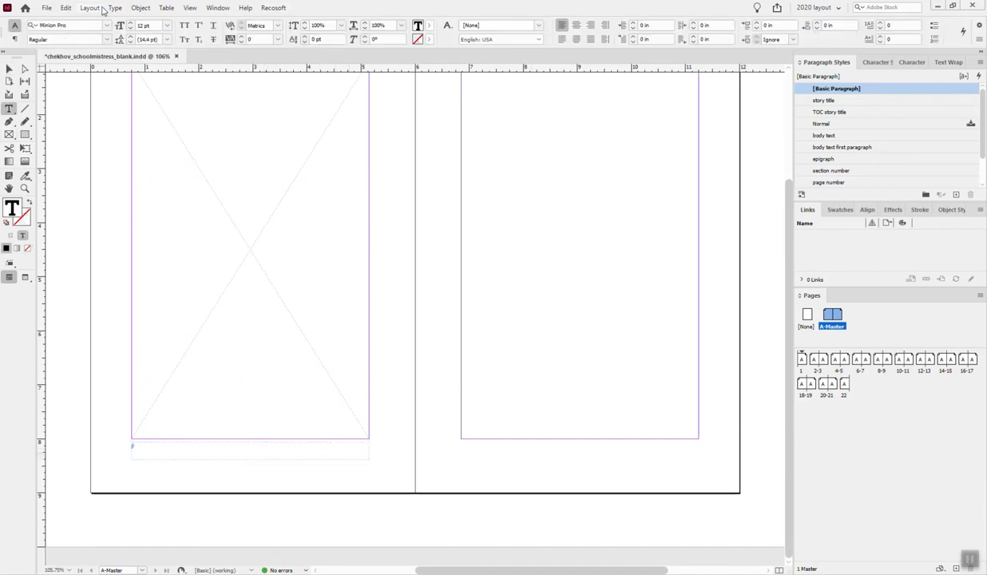
pyautogui.click(114, 7)
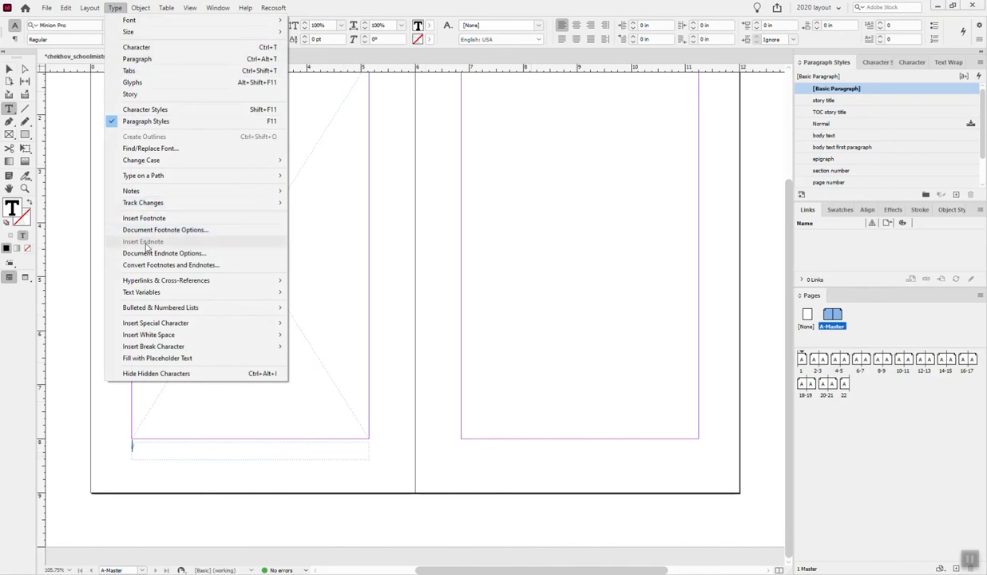
pyautogui.moveTo(170, 325)
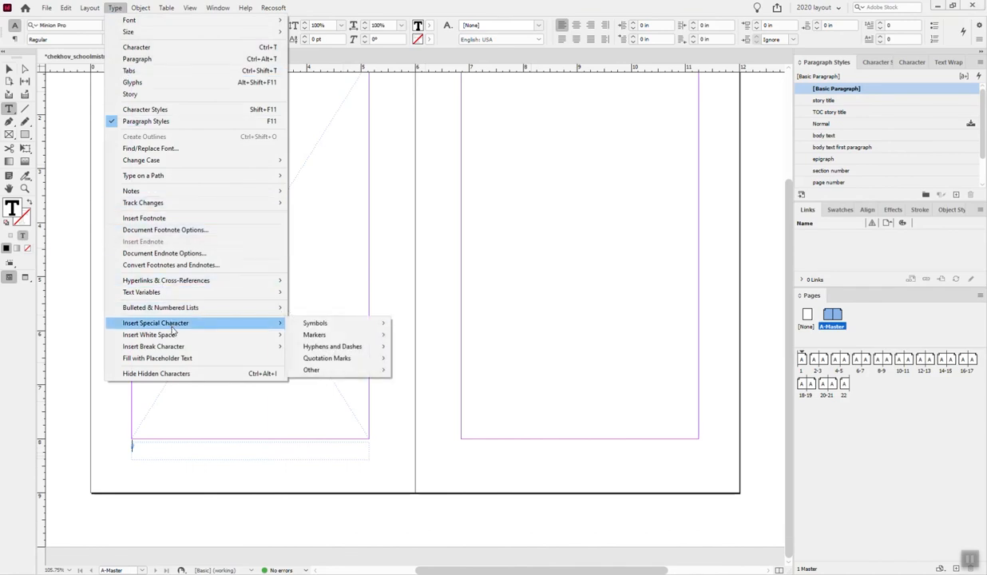
pyautogui.moveTo(341, 336)
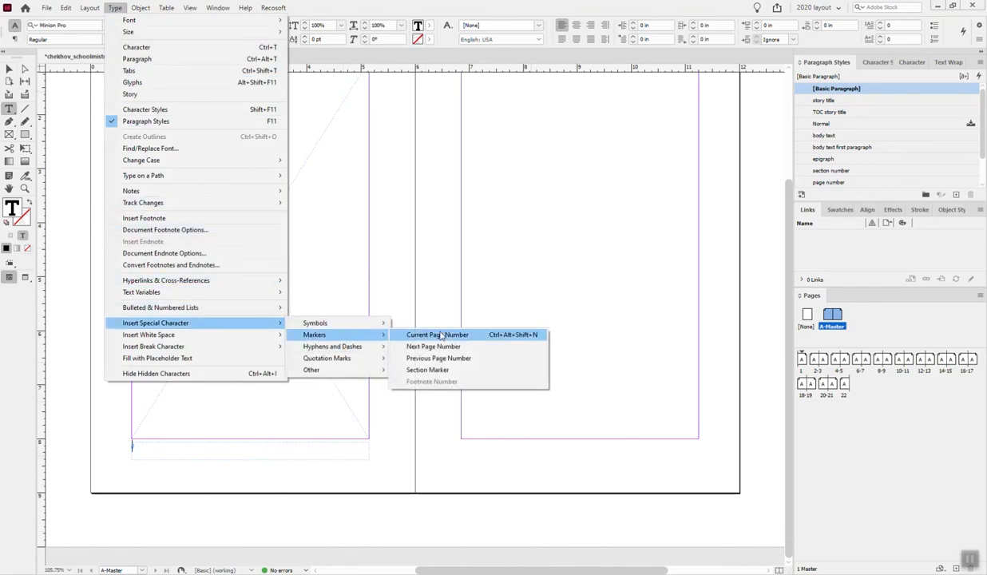
pyautogui.click(431, 333)
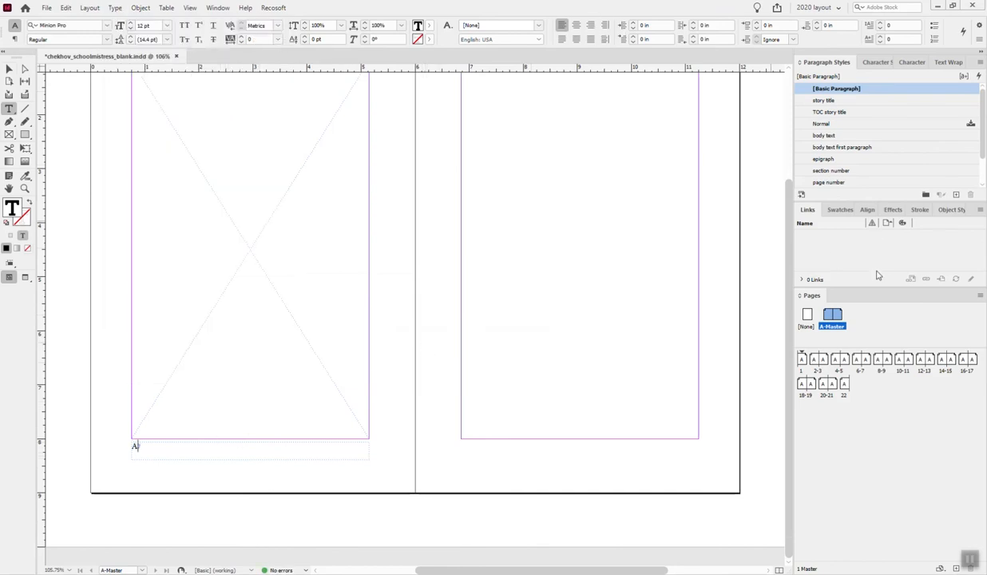
pyautogui.scroll(-1, 855, 147)
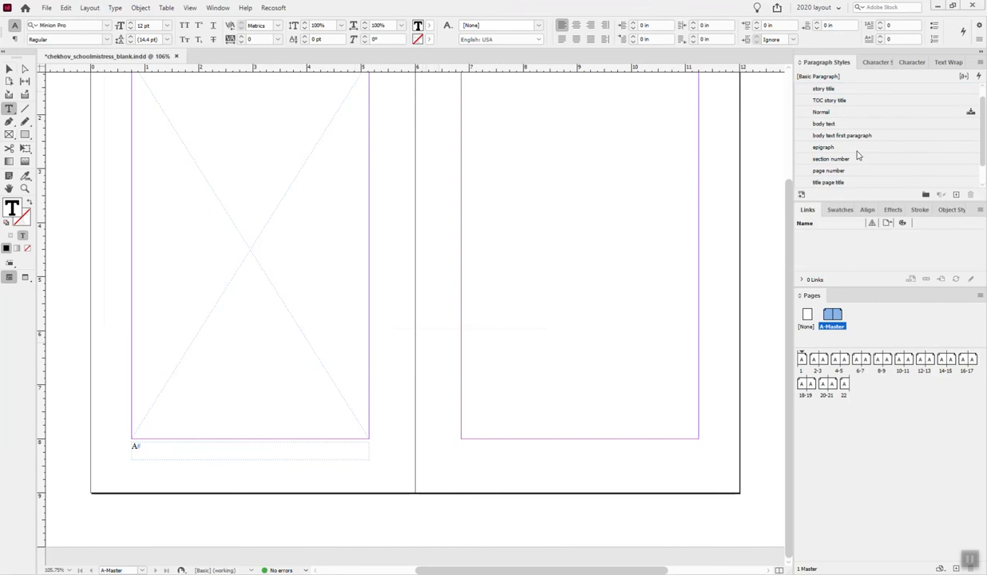
pyautogui.click(857, 171)
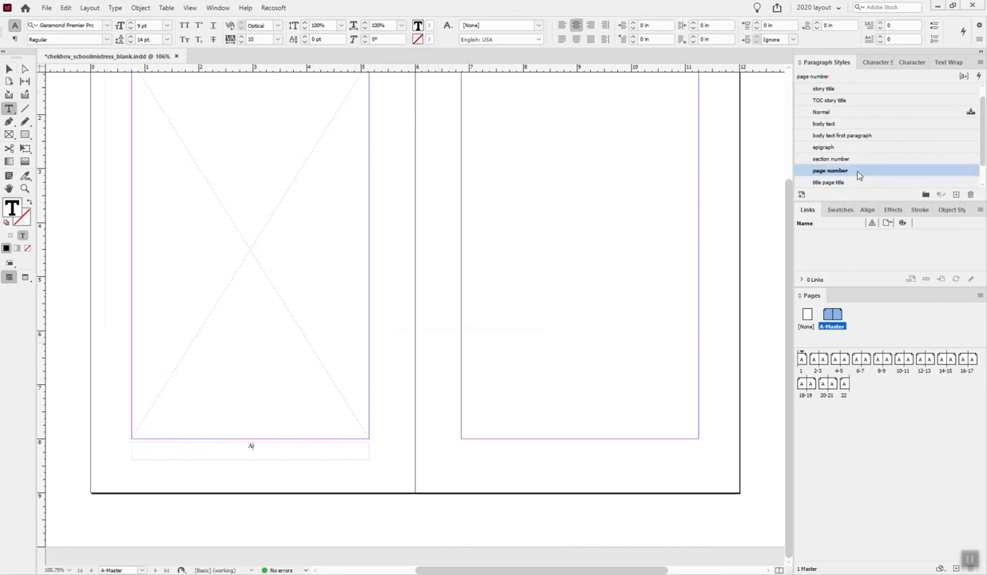
# - Duplicate the page number frame to the same place on the right master page and align the top edges of both frames
pyautogui.click(11, 70)
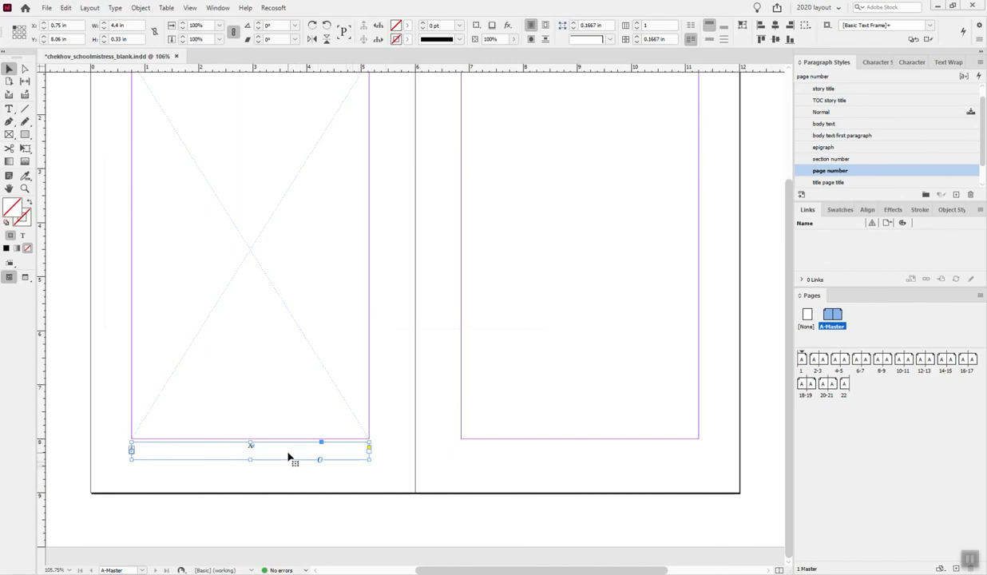
pyautogui.moveTo(287, 457); pyautogui.dragTo(618, 457)
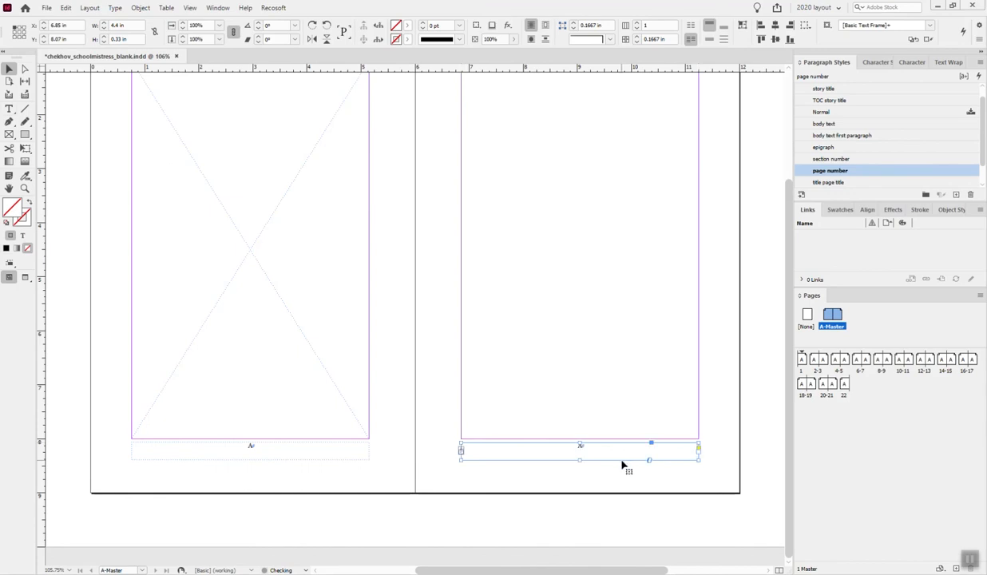
pyautogui.click(286, 458)
pyautogui.keyDown('shift'); pyautogui.click(549, 459); pyautogui.keyUp('shift')
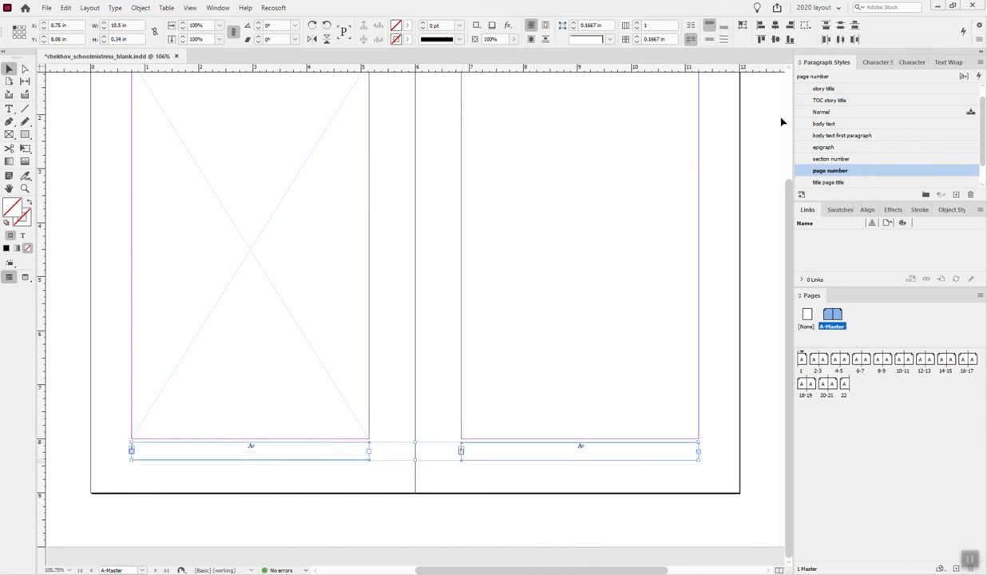
pyautogui.click(761, 40)
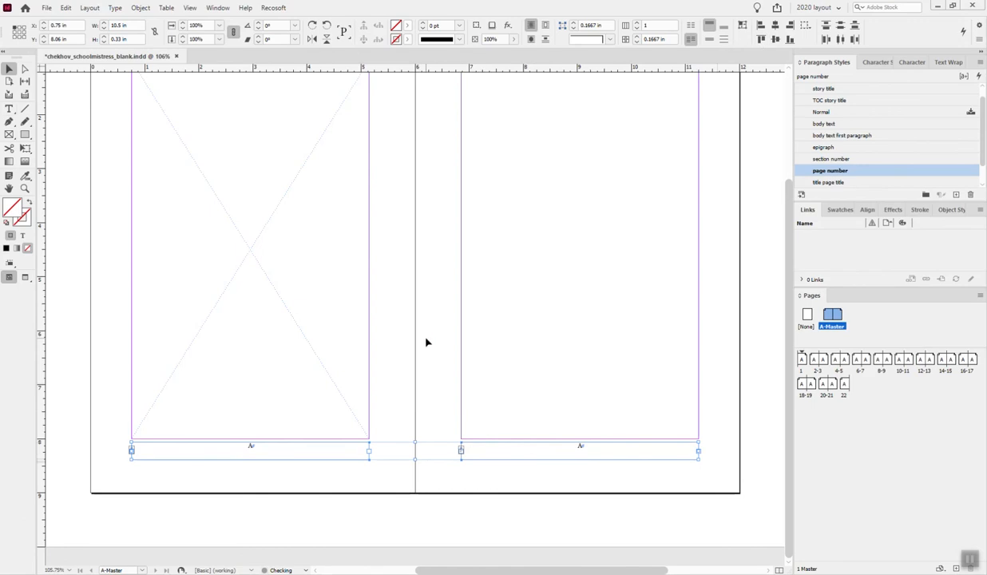
# - Nudge both page number frames down together to about Y 8.09 in
pyautogui.press('Down')
pyautogui.press('Down')
pyautogui.press('Down')
pyautogui.press('Down')
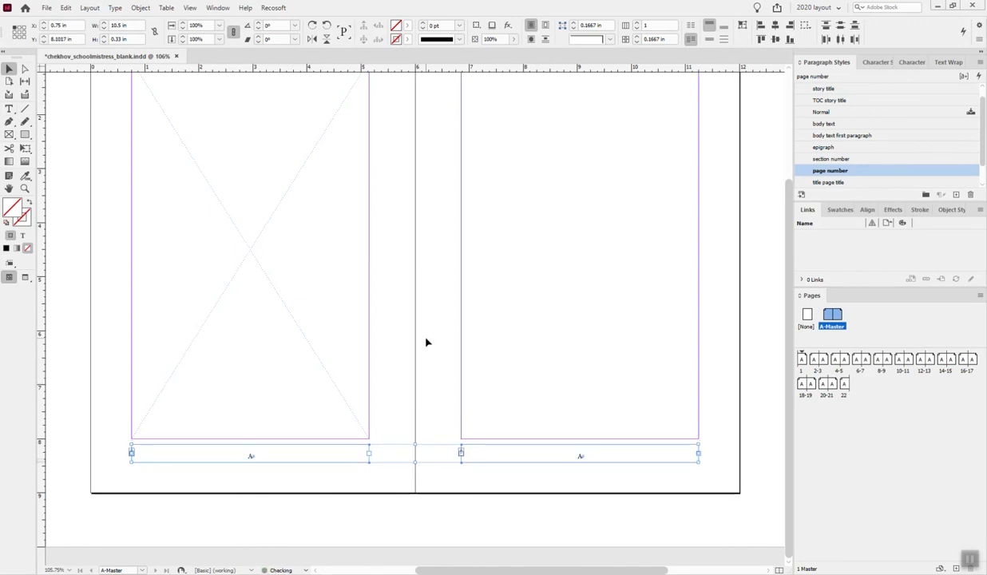
pyautogui.press('Down')
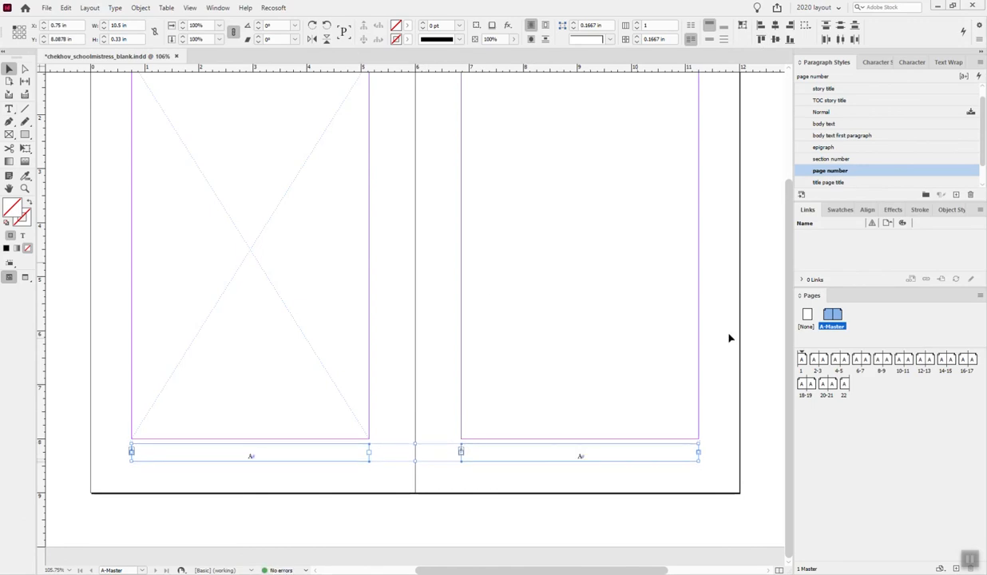
pyautogui.click(712, 358)
# - Switch to preview mode and examine the page numbers and layout on pages 1 to 11
pyautogui.doubleClick(800, 359)
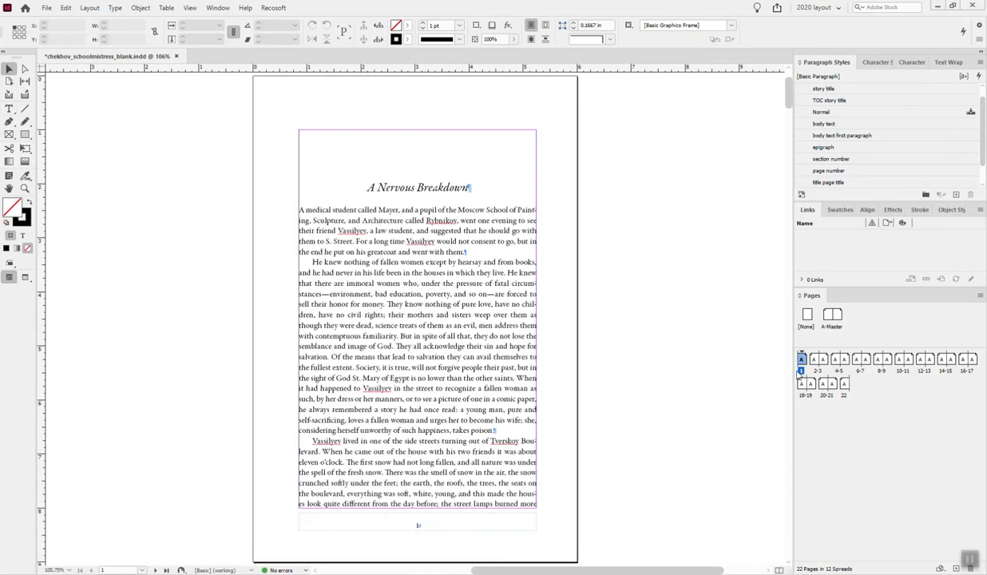
pyautogui.scroll(-2, 677, 415)
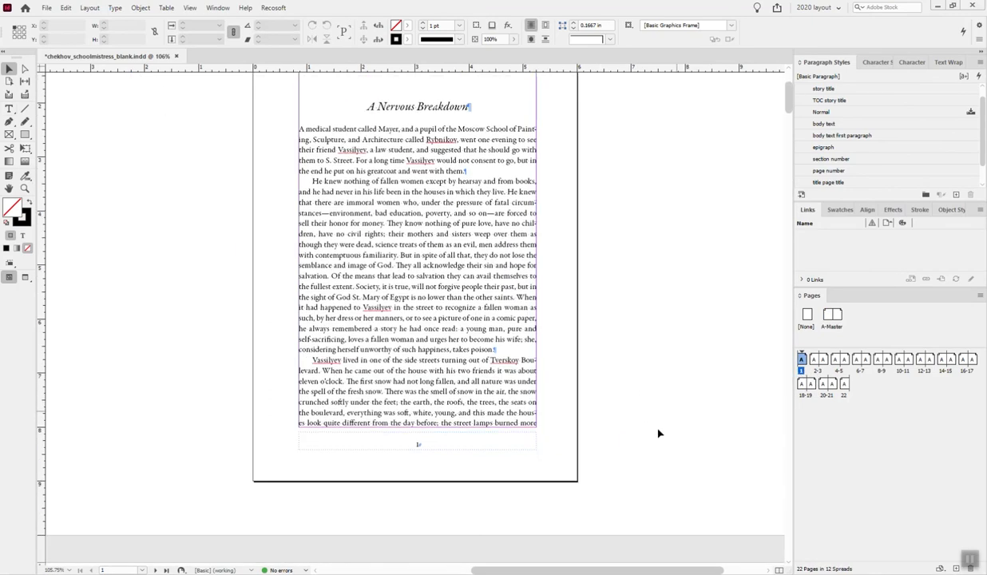
pyautogui.click(25, 277)
pyautogui.scroll(-10, 592, 449)
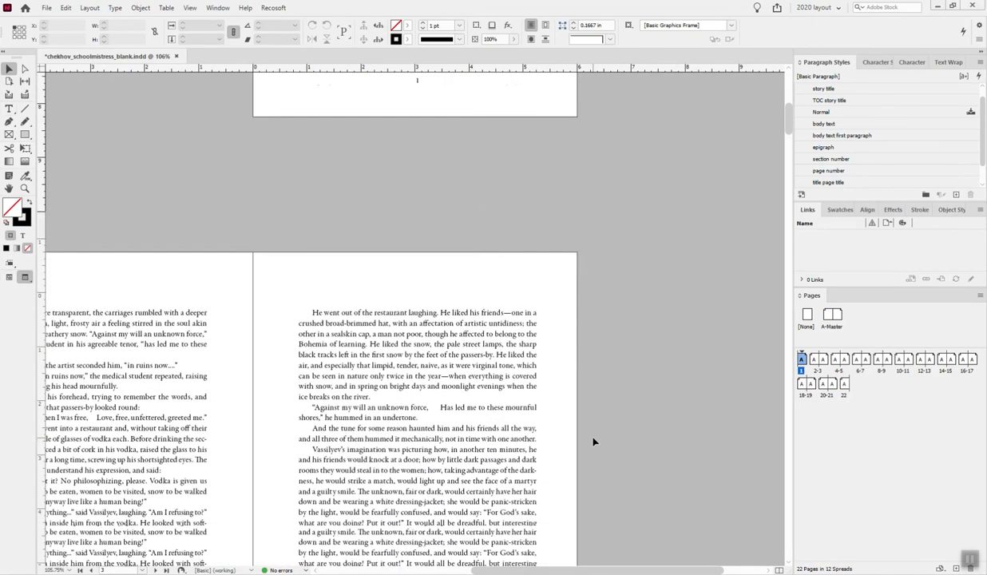
pyautogui.moveTo(637, 573); pyautogui.dragTo(594, 572)
pyautogui.scroll(-5, 581, 502)
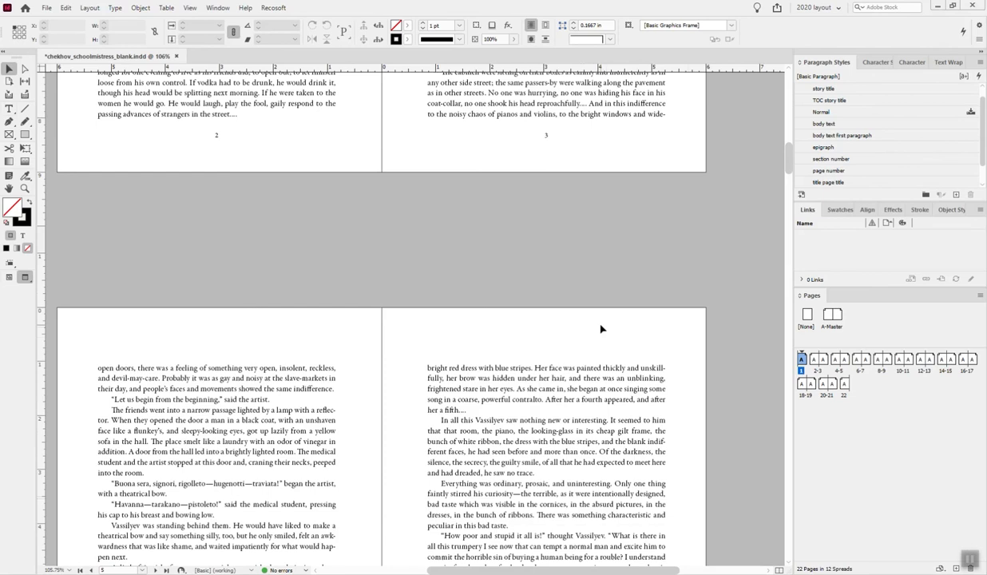
pyautogui.scroll(-8, 604, 328)
pyautogui.scroll(-20, 605, 328)
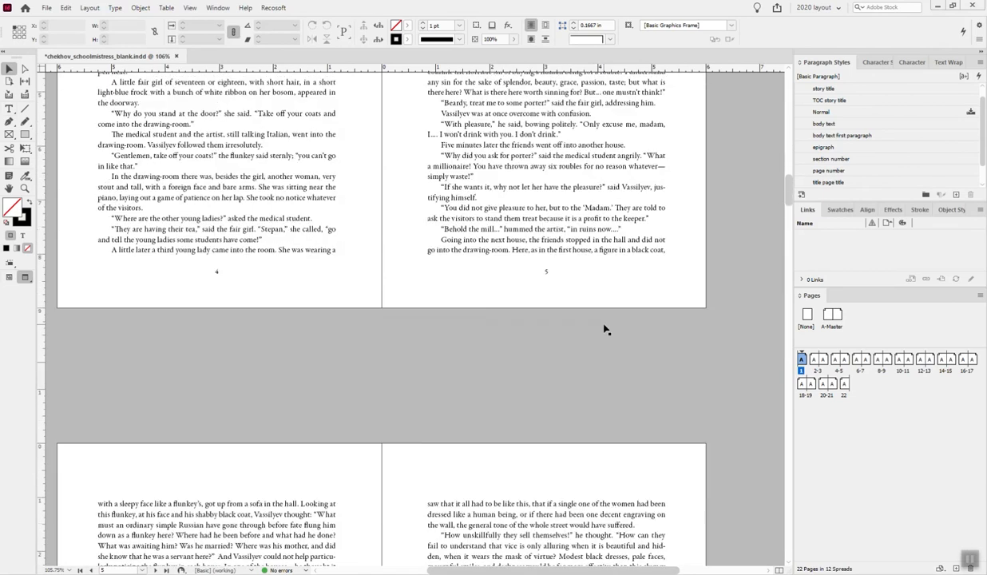
pyautogui.scroll(-20, 604, 328)
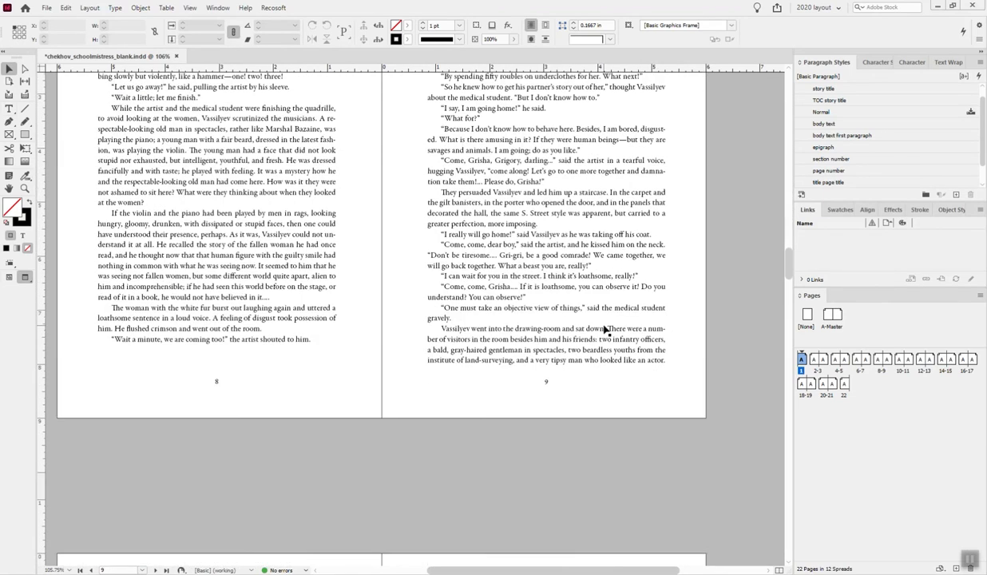
pyautogui.scroll(-4, 605, 328)
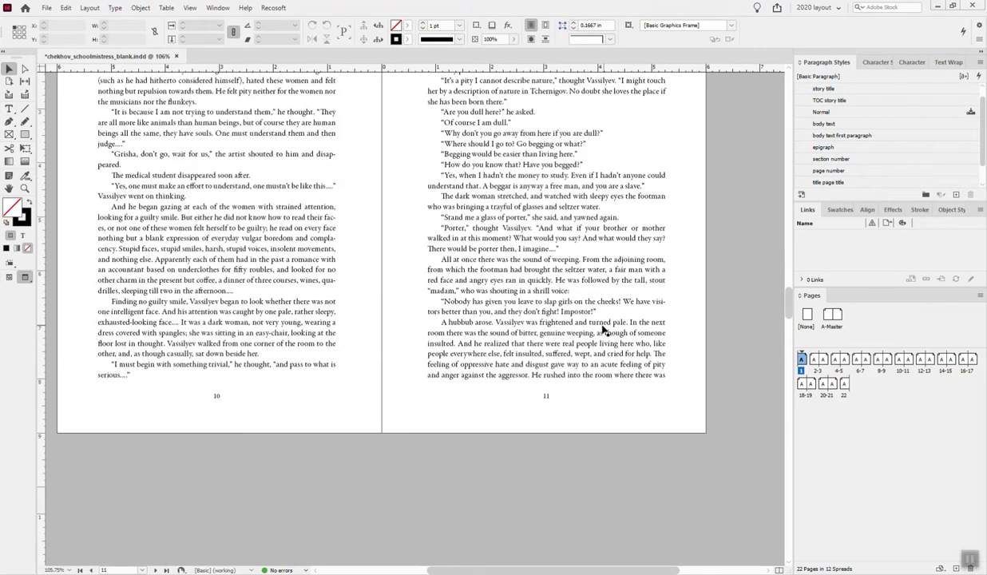
pyautogui.scroll(11, 604, 328)
# - Export all pages as a print PDF over the existing chekov_first_story.pdf, using the modified High Quality Print settings
pyautogui.click(48, 8)
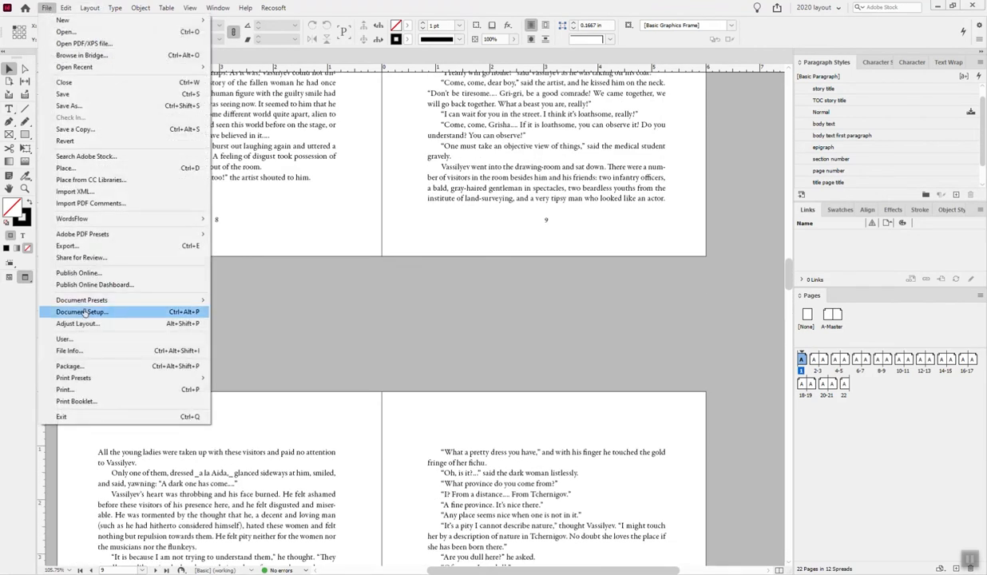
pyautogui.click(68, 245)
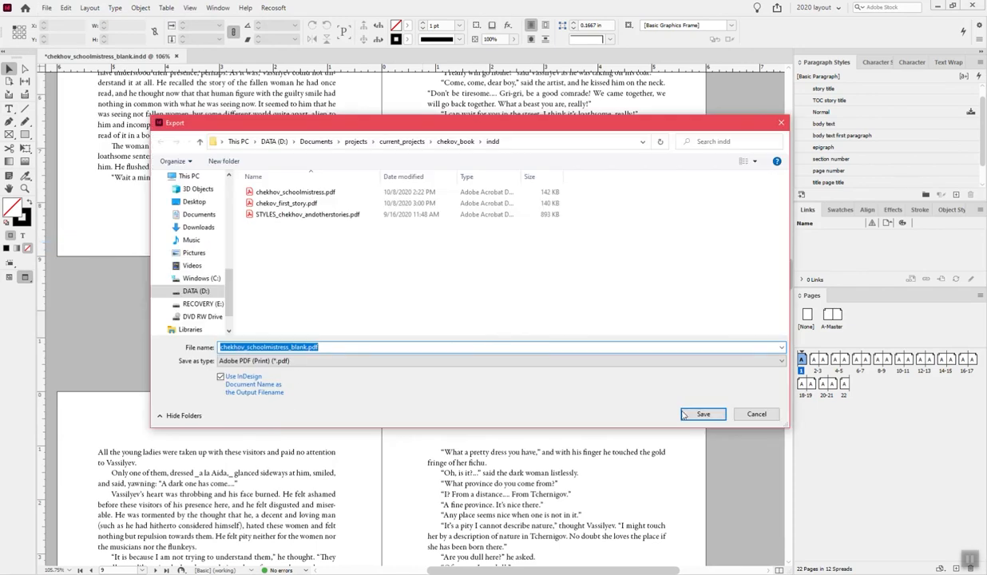
pyautogui.click(320, 203)
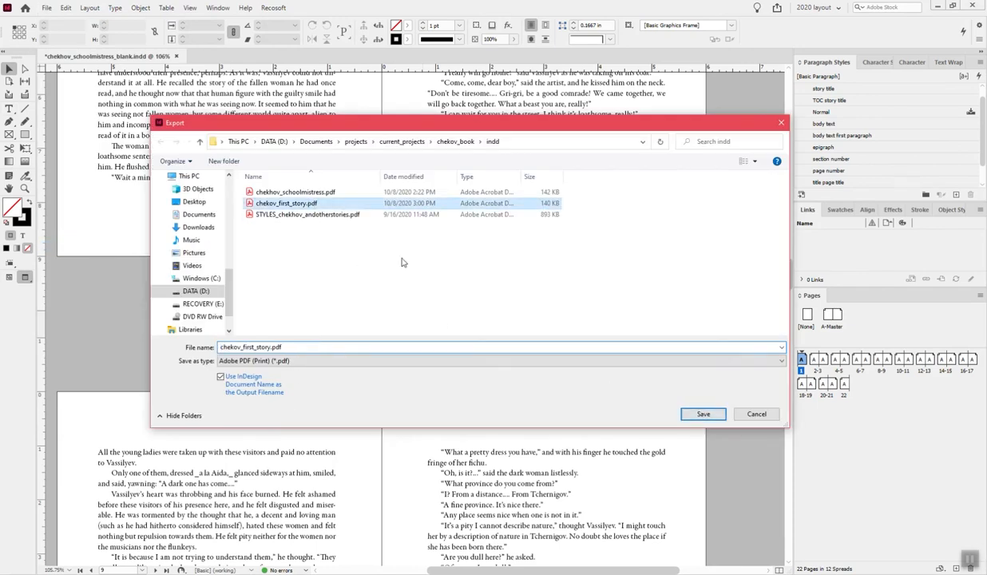
pyautogui.click(701, 413)
pyautogui.click(517, 294)
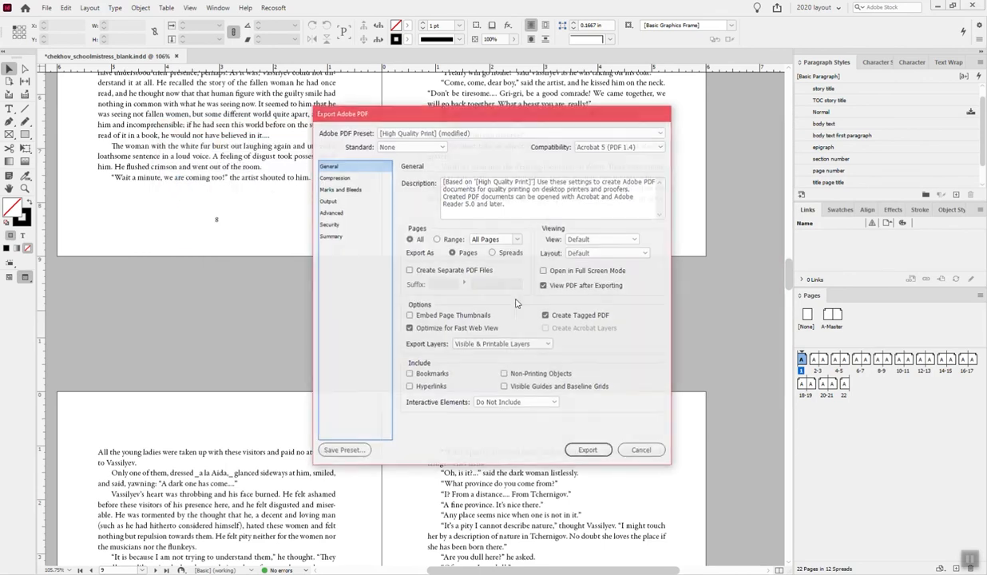
pyautogui.click(569, 439)
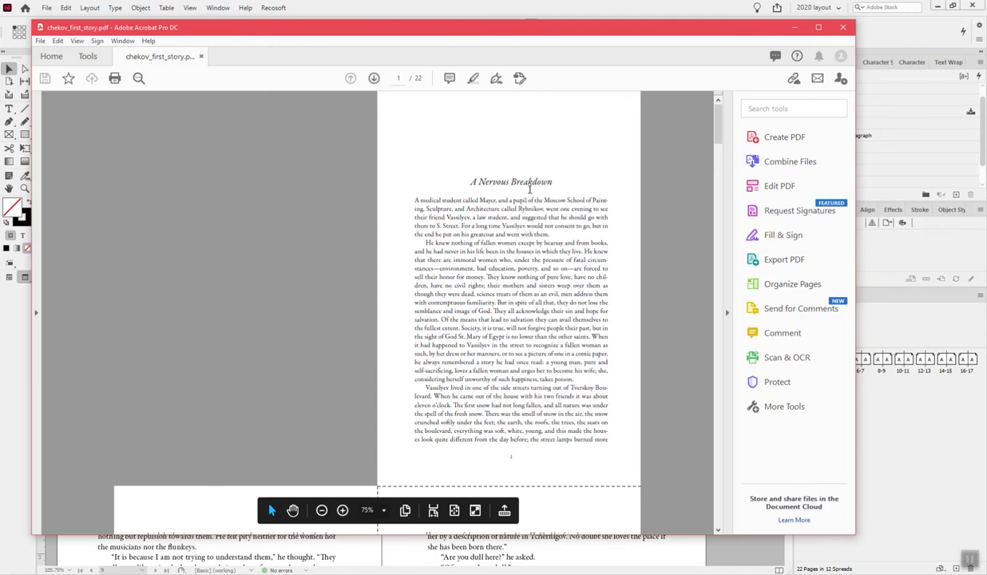
# - Examine the opening pages and page numbers of the exported PDF in Acrobat
pyautogui.scroll(-3, 530, 189)
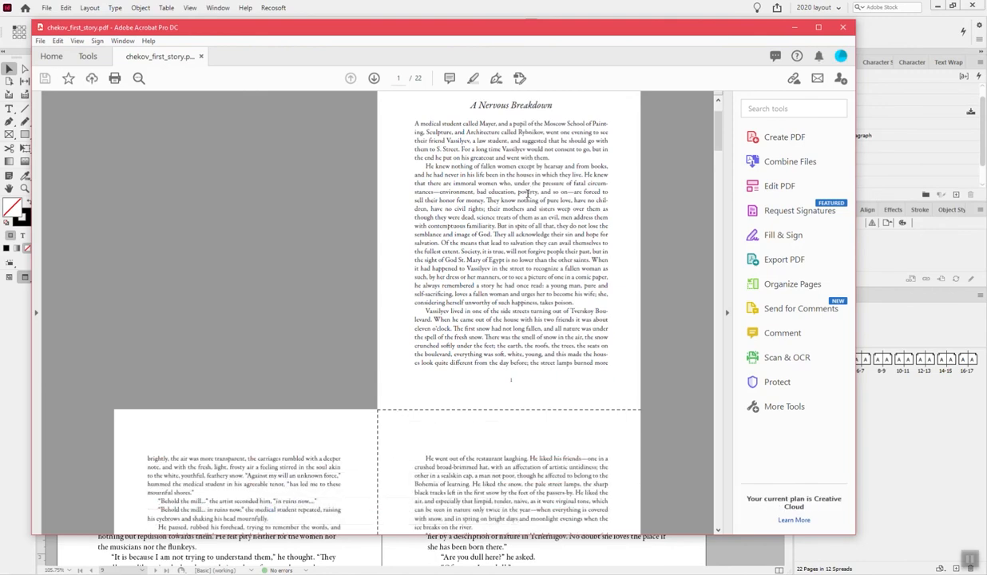
pyautogui.scroll(-6, 527, 192)
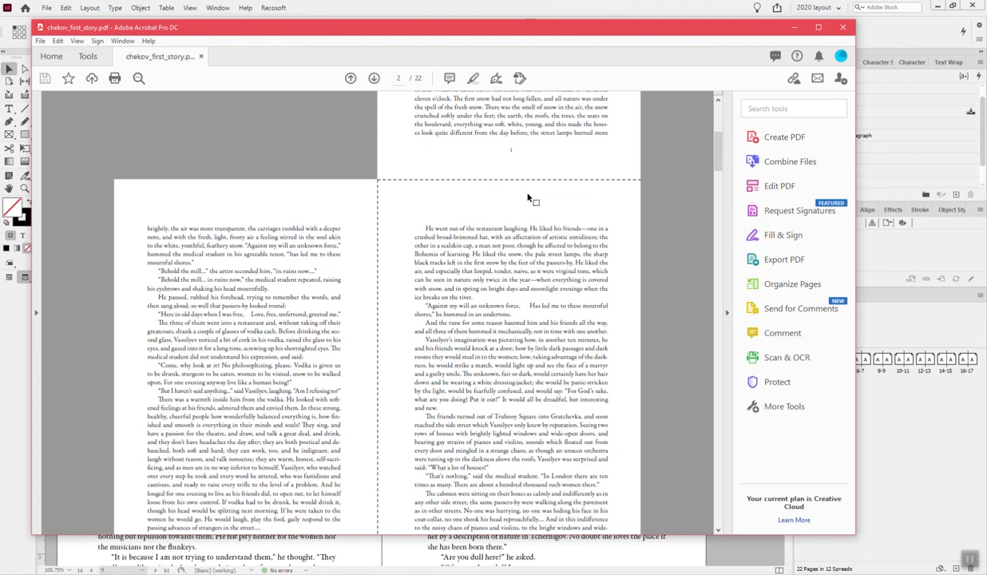
pyautogui.scroll(-7, 511, 258)
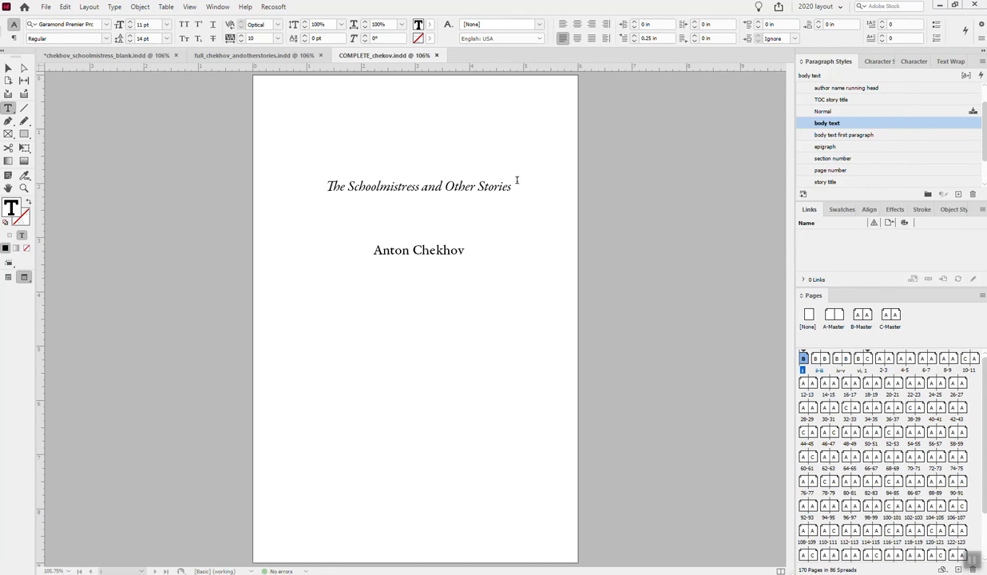
# - Examine the front matter of COMPLETE_chekov.indd in InDesign, viewing the table of contents in both normal and preview mode
pyautogui.scroll(-10, 516, 180)
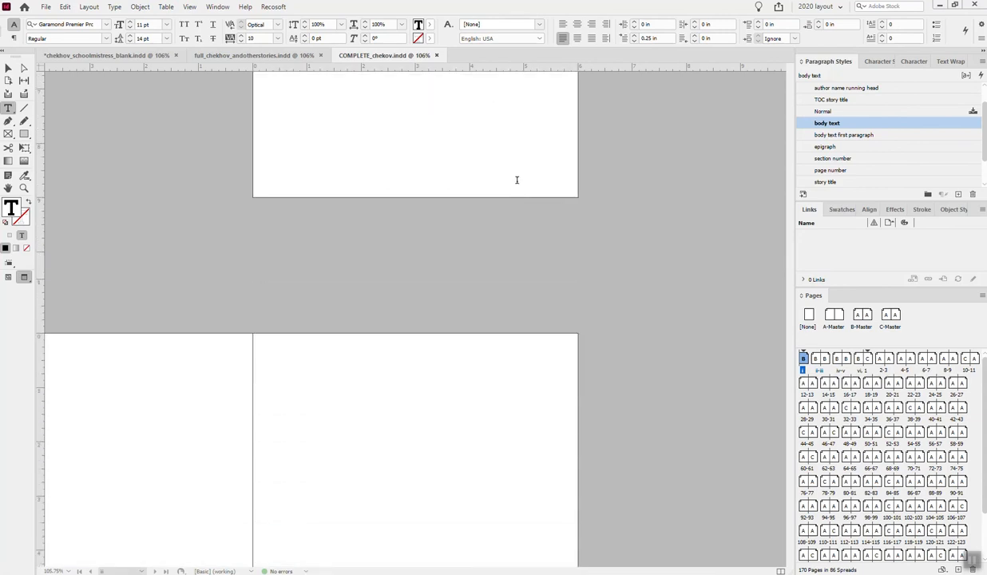
pyautogui.scroll(-5, 516, 180)
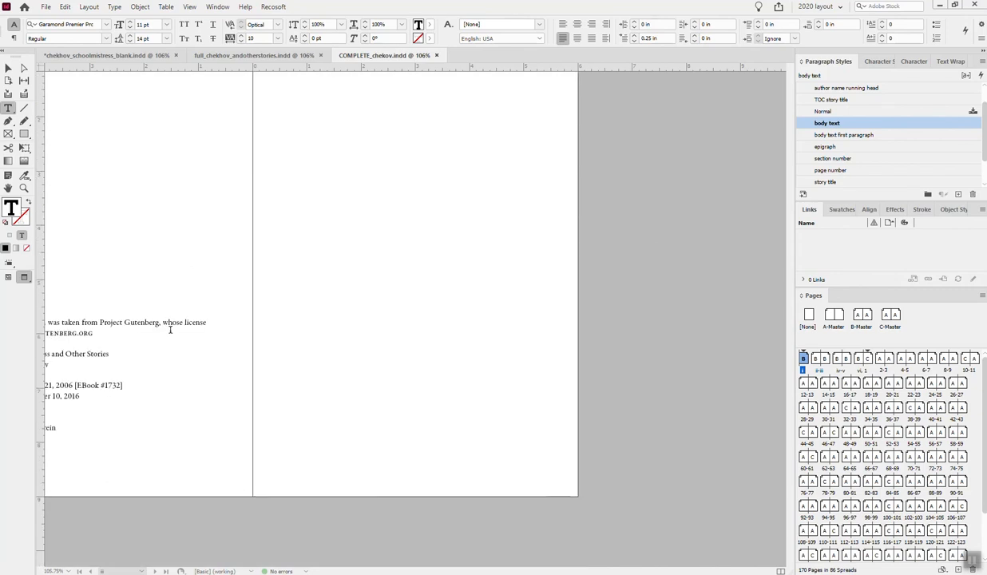
pyautogui.hotkey('ctrl', 'alt', '0')
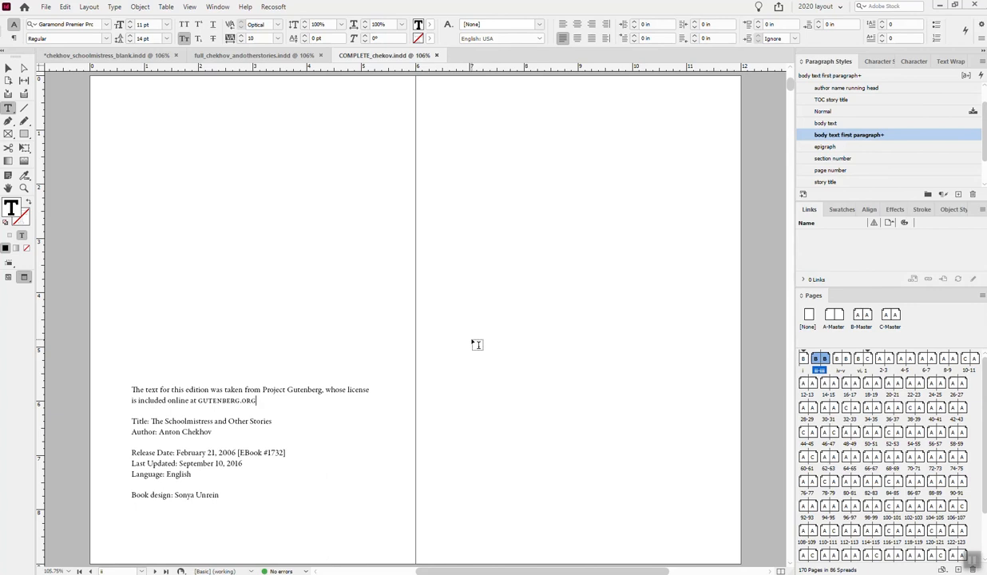
pyautogui.scroll(-8, 509, 353)
pyautogui.scroll(-5, 508, 354)
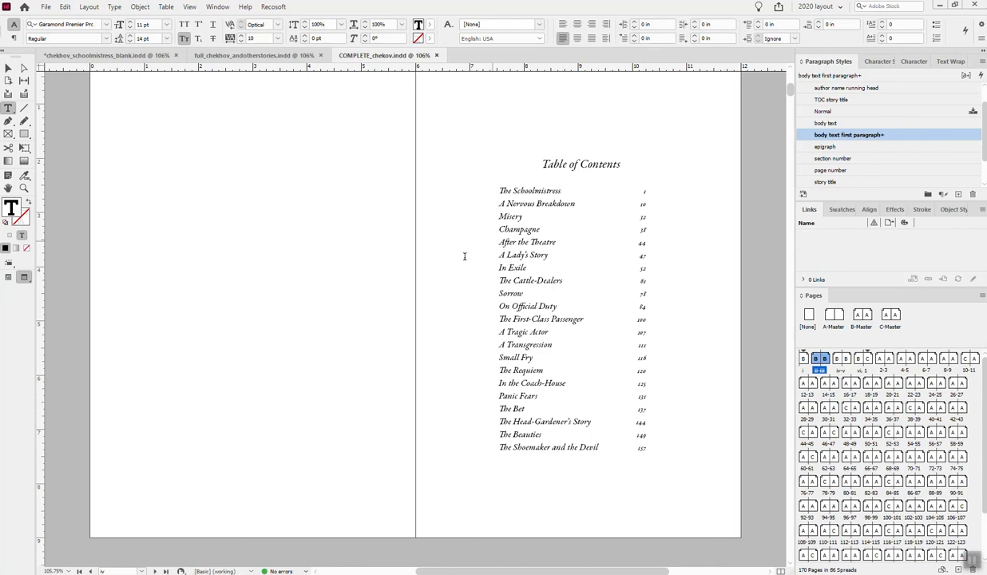
pyautogui.click(8, 277)
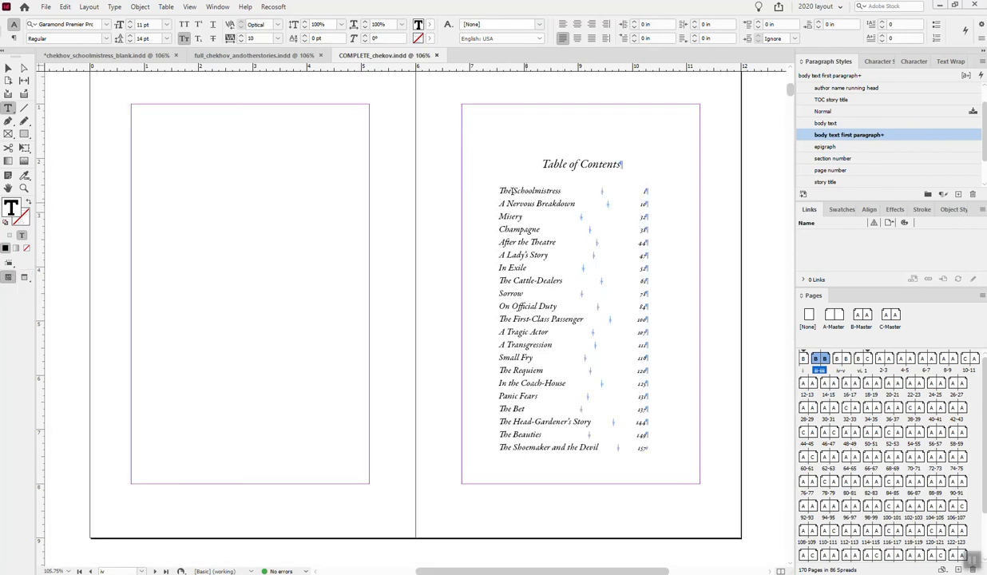
pyautogui.click(24, 277)
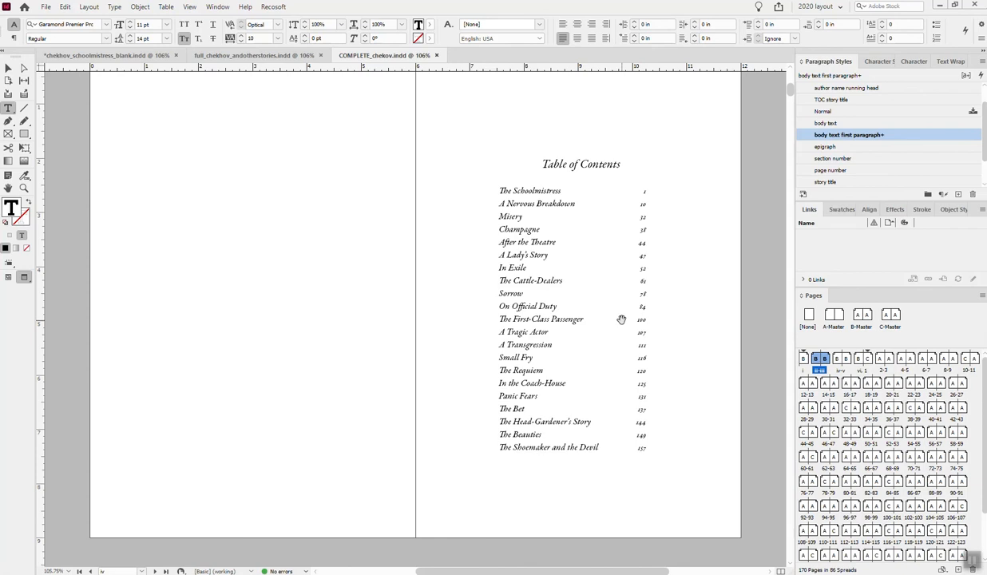
# - Examine the story openings, running heads and page numbers spread by spread from page 1 to page 43
pyautogui.scroll(1, 621, 318)
pyautogui.hotkey('shift', 'pagedown')
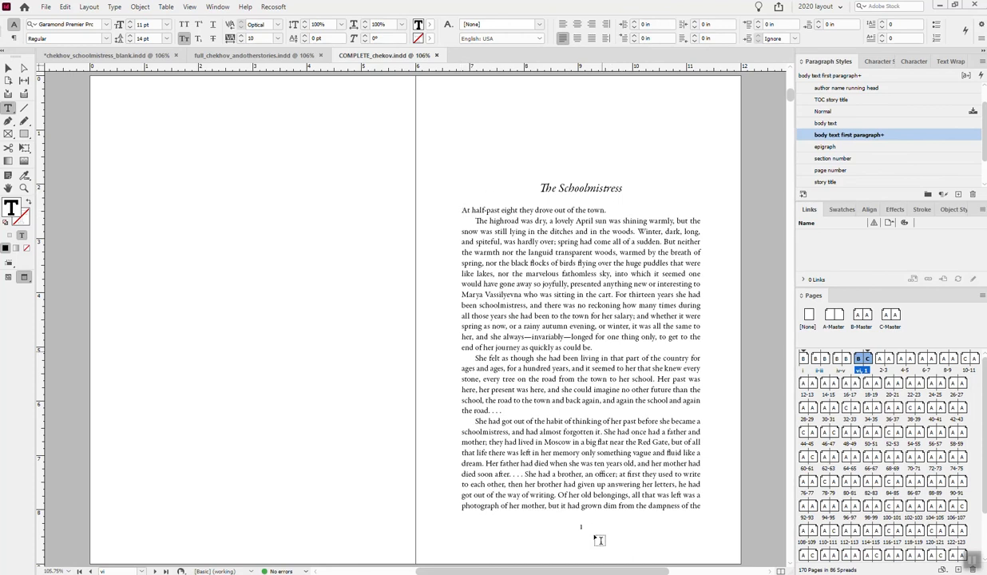
pyautogui.hotkey('alt', 'pagedown')
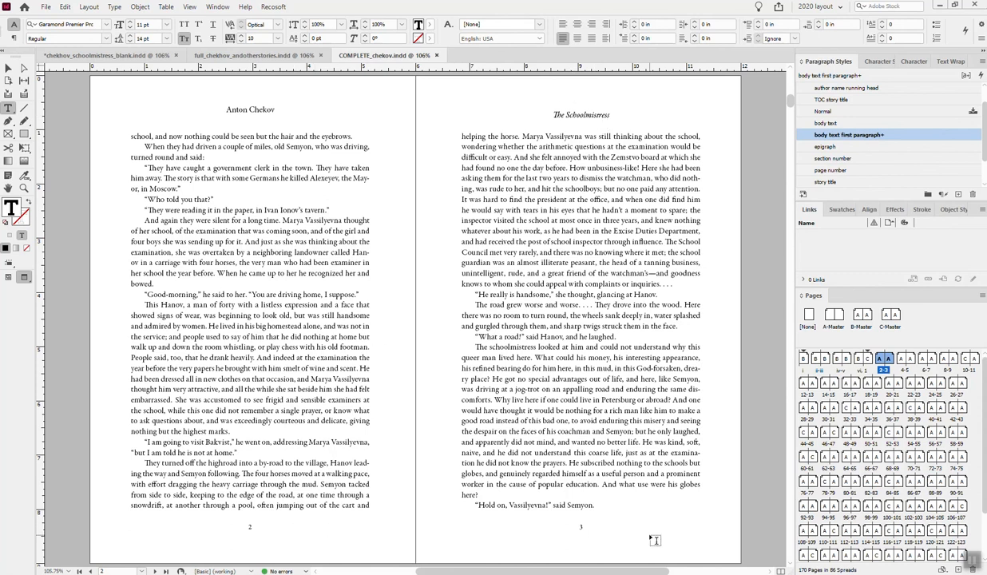
pyautogui.hotkey('alt', 'pagedown')
pyautogui.hotkey('alt', 'pagedown')
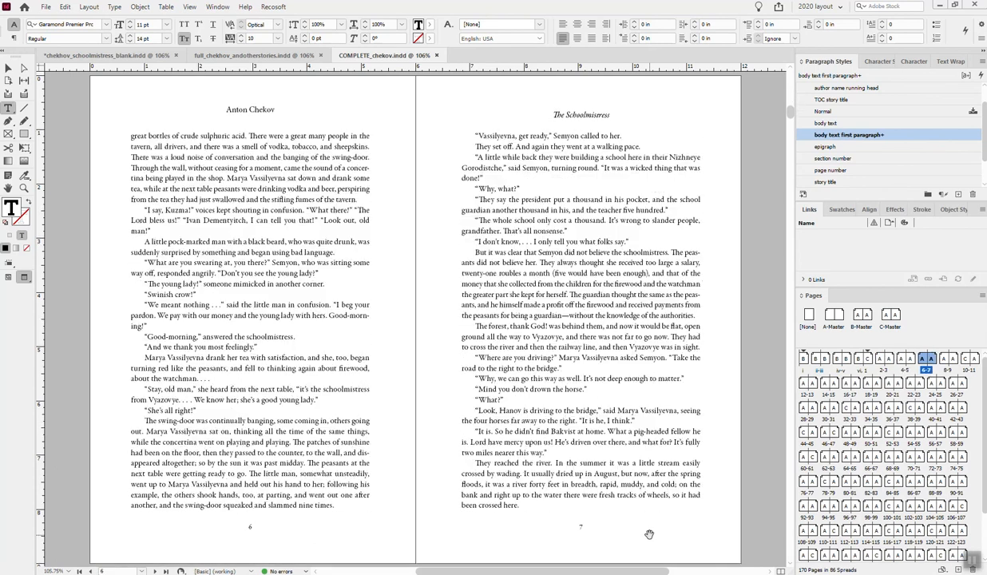
pyautogui.hotkey('alt', 'pagedown')
pyautogui.hotkey('alt', 'pagedown')
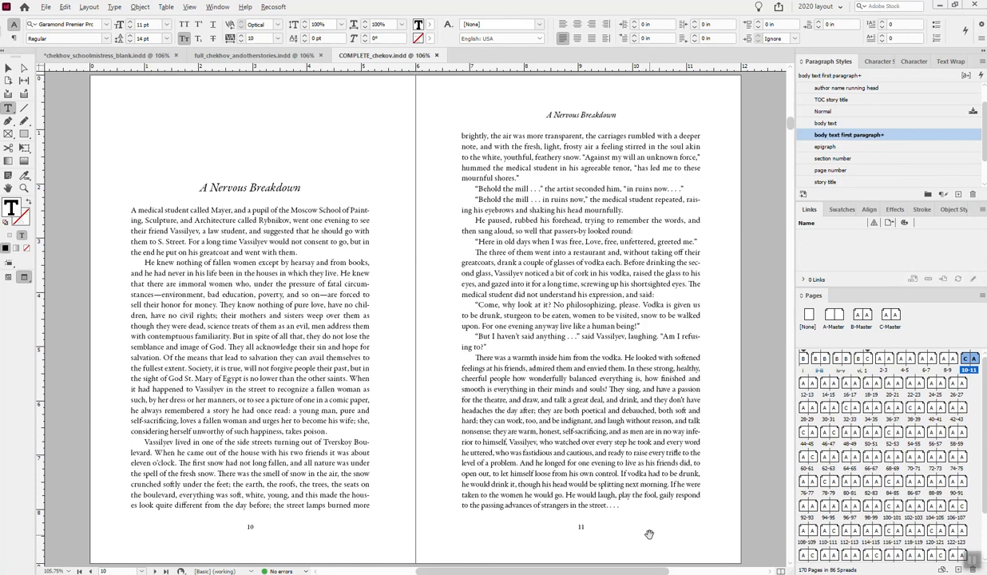
pyautogui.hotkey('alt', 'pagedown')
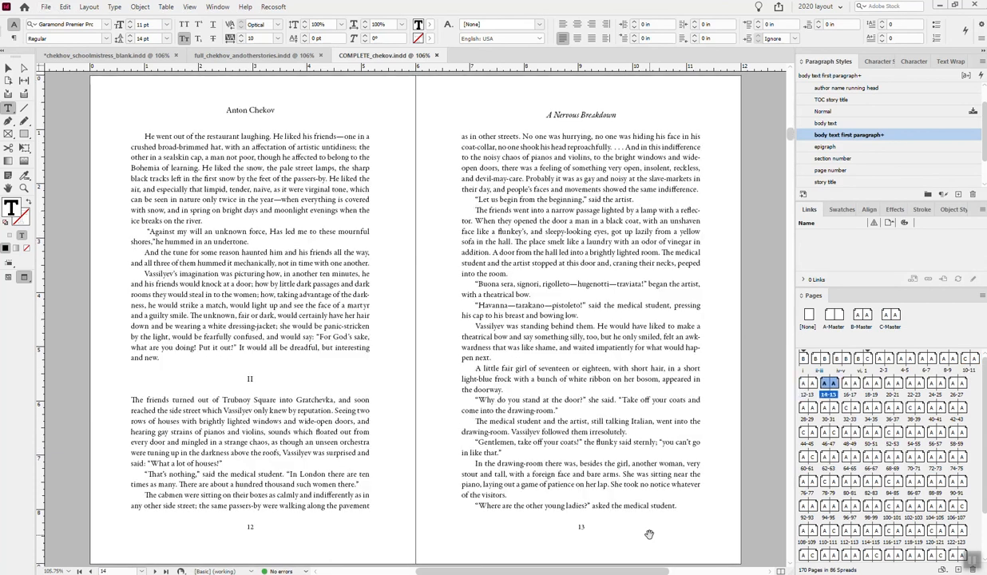
pyautogui.hotkey('alt', 'pagedown')
pyautogui.hotkey('alt', 'pagedown')
pyautogui.hotkey('alt', 'pagedown')
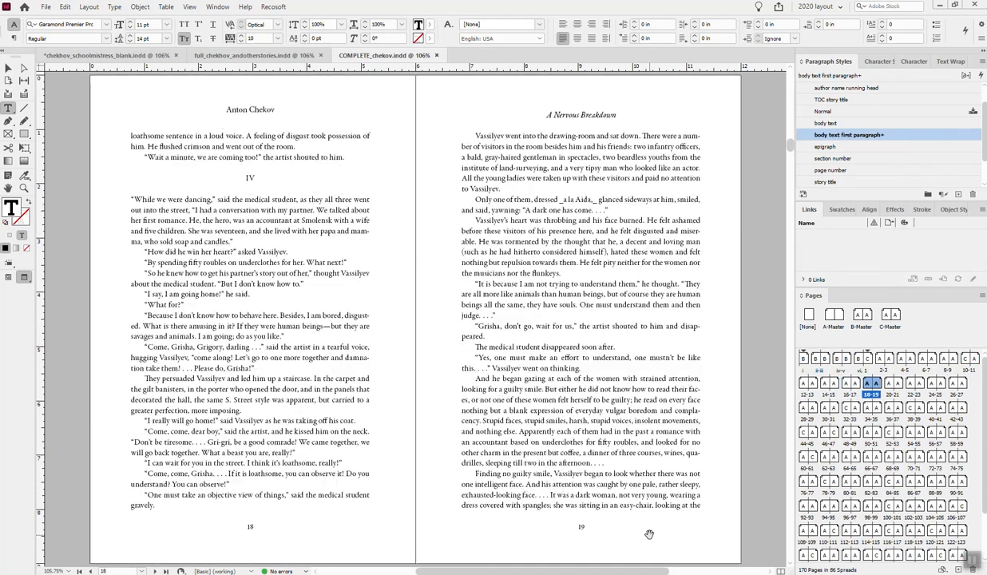
pyautogui.hotkey('alt', 'pagedown')
pyautogui.hotkey('alt', 'pagedown')
pyautogui.hotkey('alt', 'pagedown')
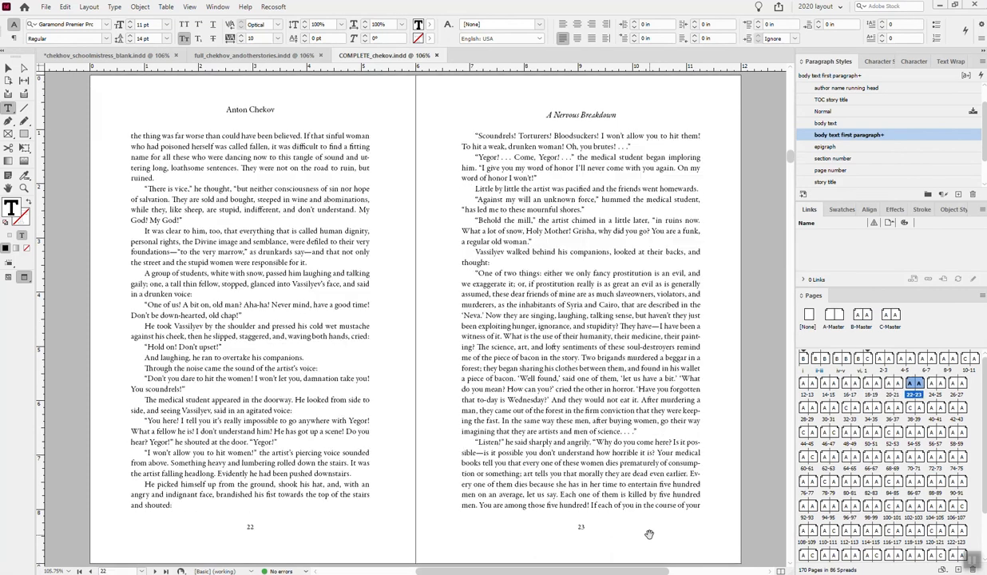
pyautogui.hotkey('alt', 'pagedown')
pyautogui.hotkey('alt', 'pagedown')
pyautogui.hotkey('alt', 'pagedown')
pyautogui.hotkey('alt', 'pagedown')
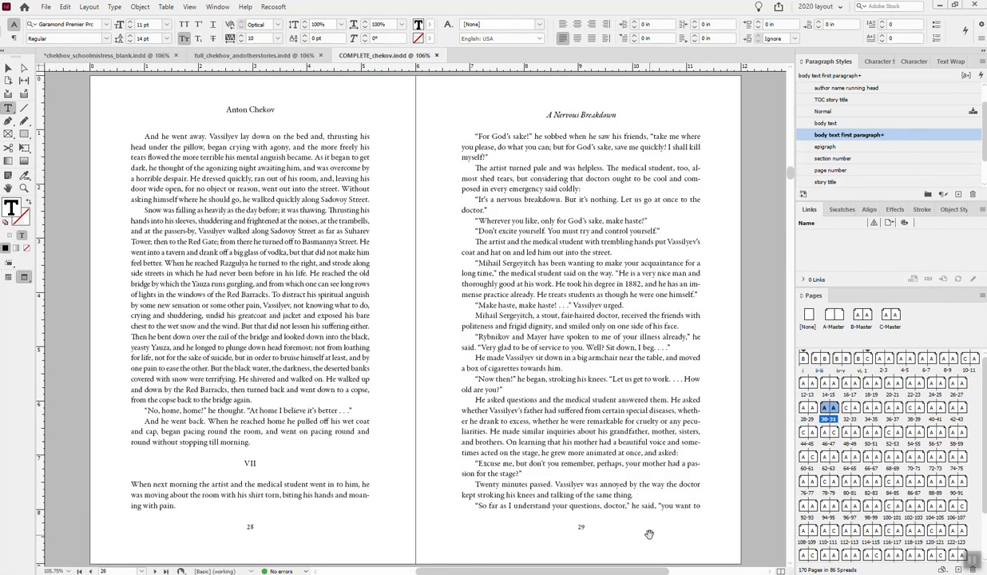
pyautogui.hotkey('alt', 'pagedown')
pyautogui.hotkey('alt', 'pagedown')
pyautogui.hotkey('alt', 'pagedown')
pyautogui.hotkey('alt', 'pagedown')
pyautogui.hotkey('alt', 'pagedown')
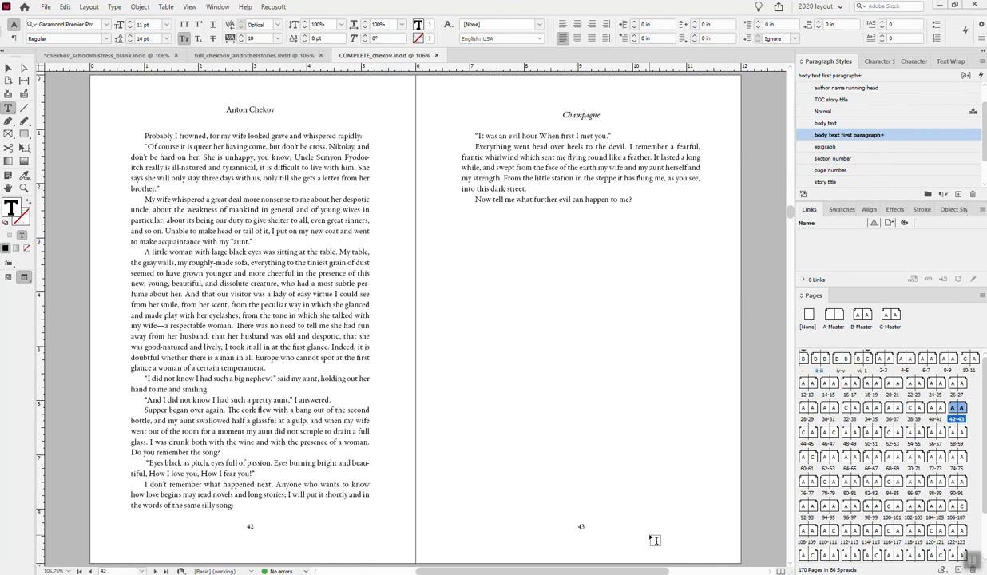
# - Jump to spread 124-125 and examine the "Panic Fears" opening and its running heads through spread 134-135
pyautogui.scroll(-3, 878, 464)
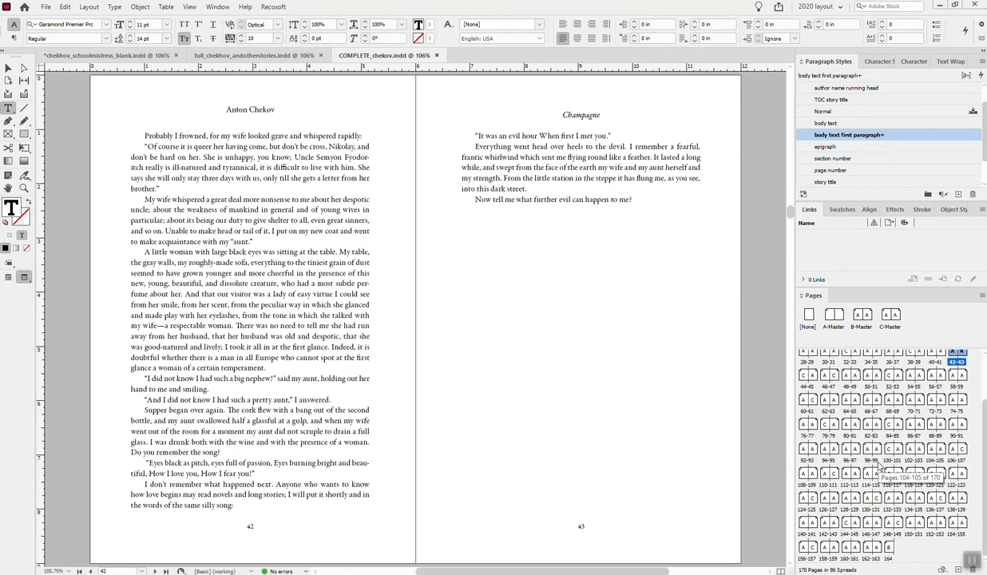
pyautogui.doubleClick(809, 498)
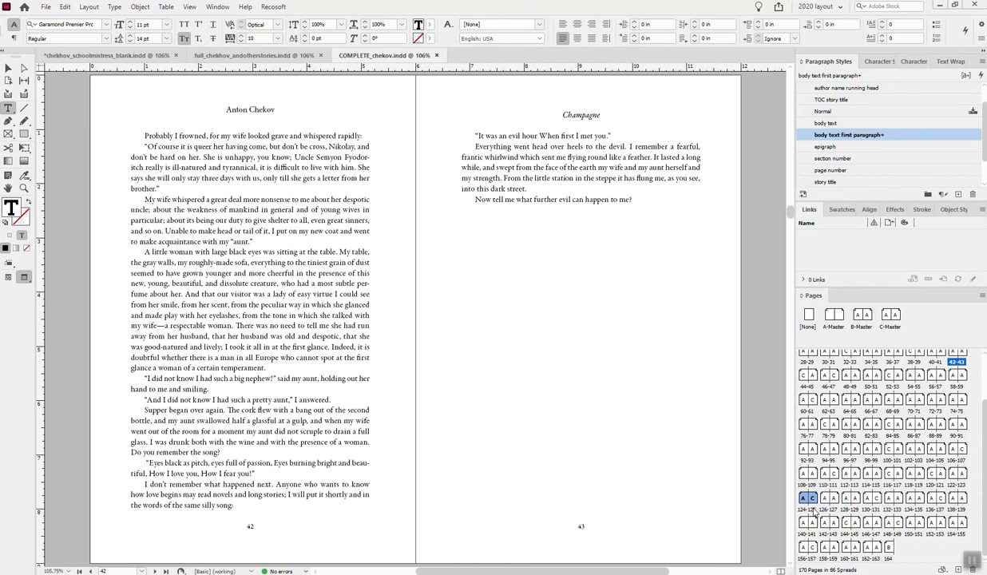
pyautogui.press('pagedown')
pyautogui.press('pagedown')
pyautogui.press('pagedown')
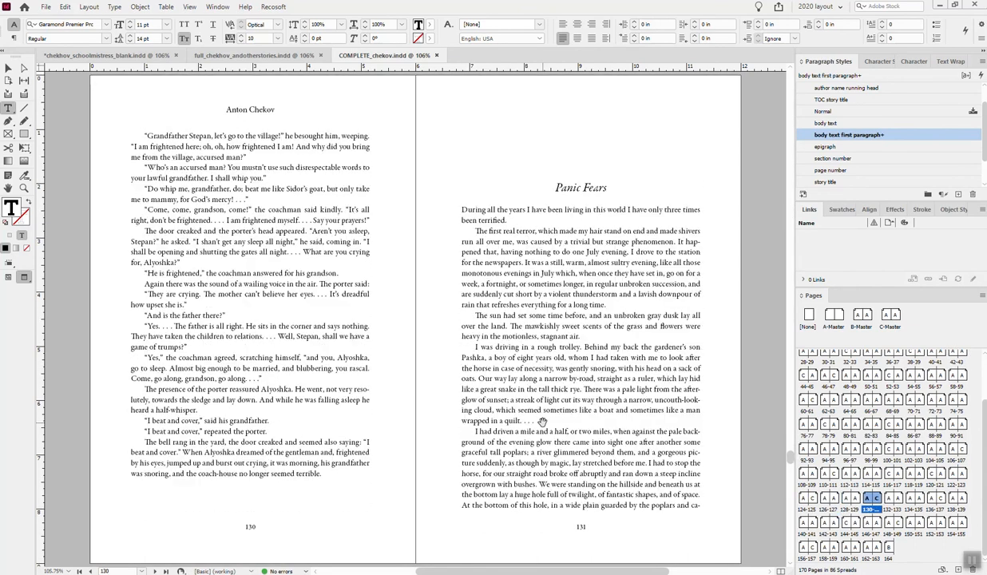
pyautogui.press('pagedown')
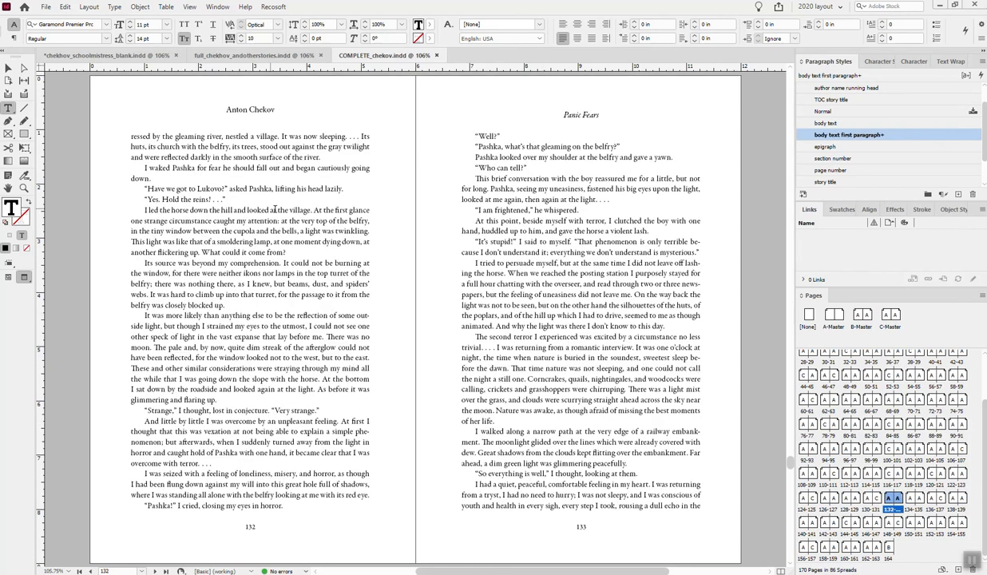
pyautogui.click(561, 117)
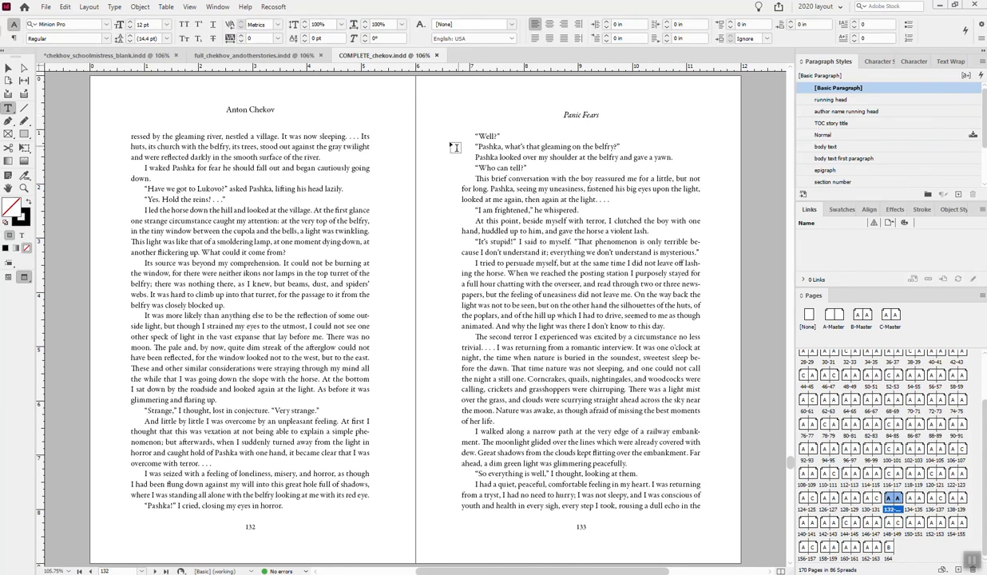
pyautogui.click(8, 68)
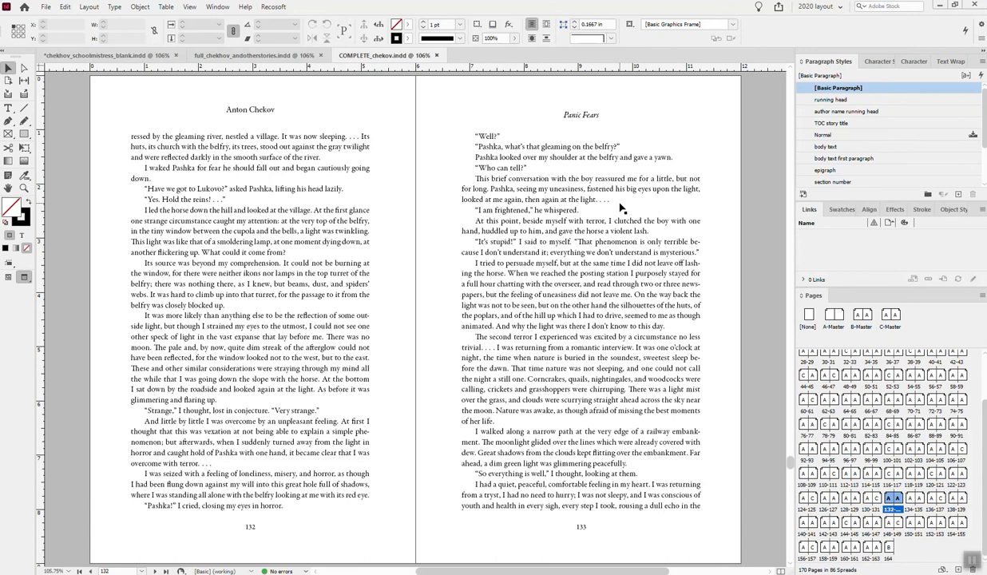
pyautogui.hotkey('alt', 'pagedown')
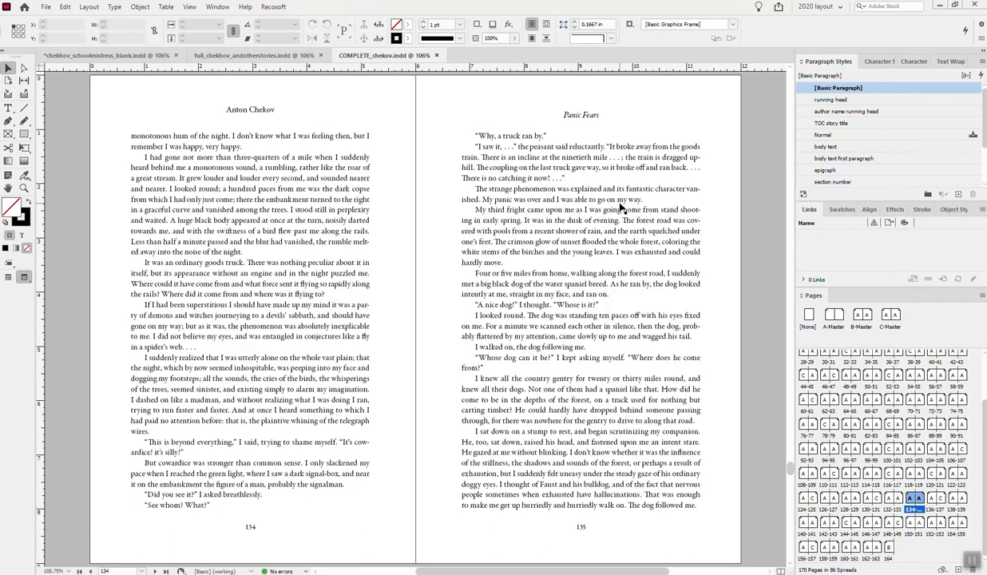
# - Print one copy of all pages of the complete book on the HP LaserJet Professional P1606dn
pyautogui.click(47, 7)
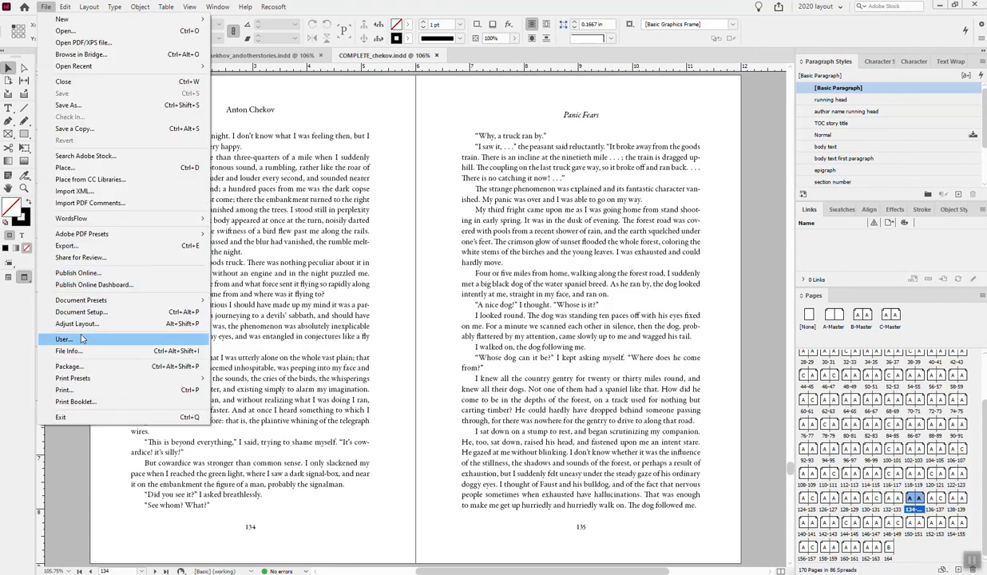
pyautogui.click(83, 388)
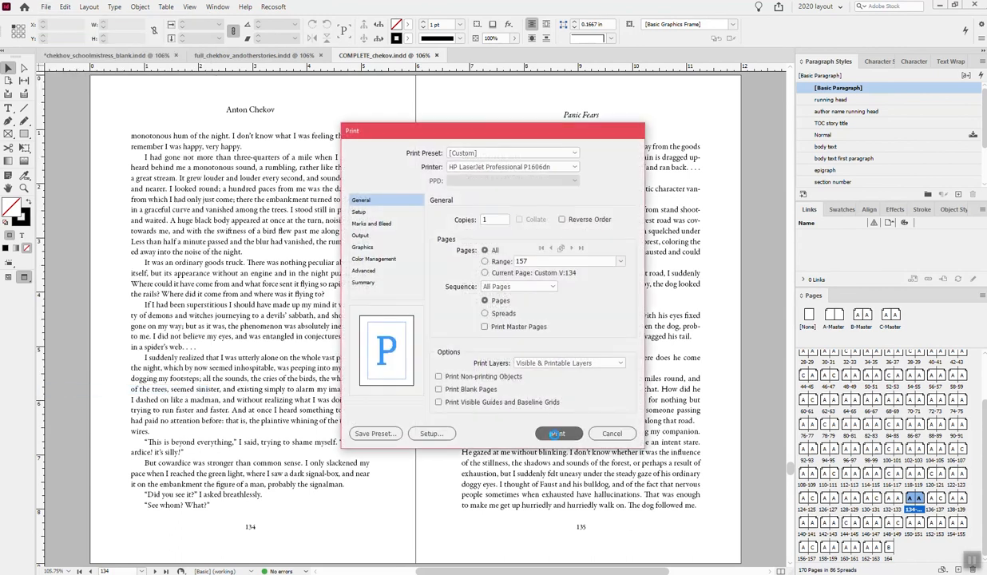
pyautogui.click(555, 433)
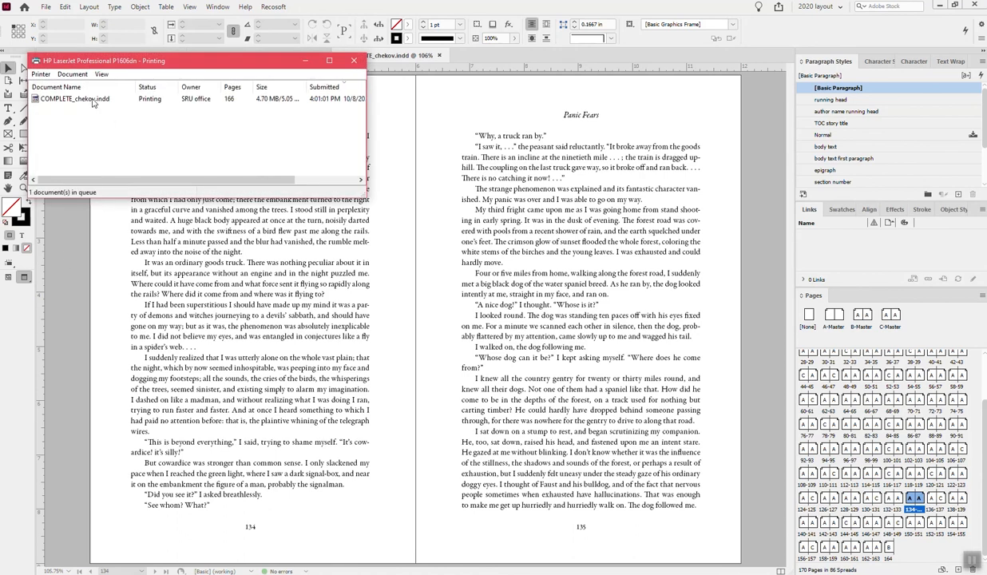
# - Cancel the COMPLETE_chekov.indd print job in the printer queue
pyautogui.click(92, 101)
pyautogui.rightClick(92, 101)
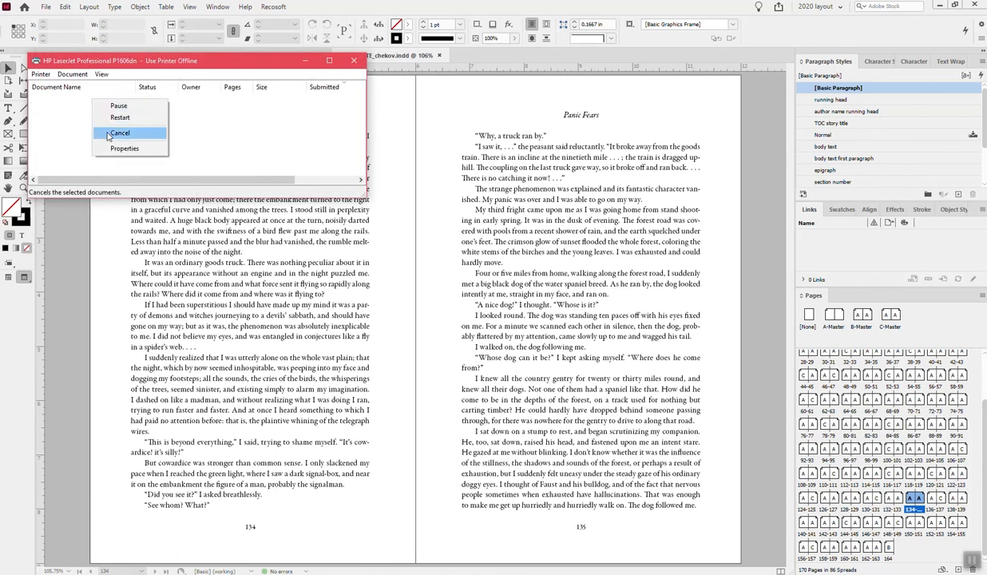
pyautogui.click(112, 133)
pyautogui.click(505, 297)
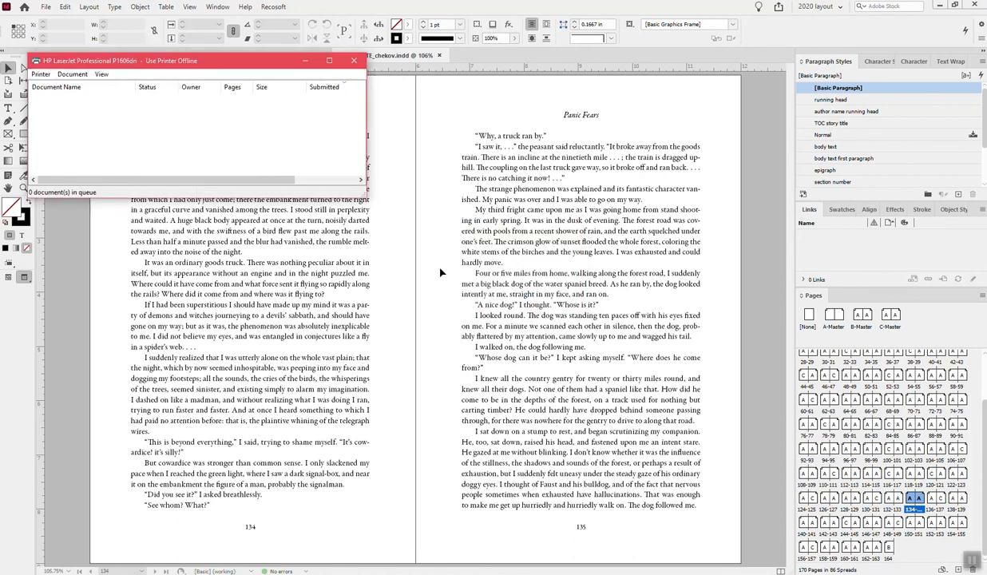
# - Close the printer queue and look back over the "Panic Fears" spread on pages 132-133
pyautogui.click(351, 60)
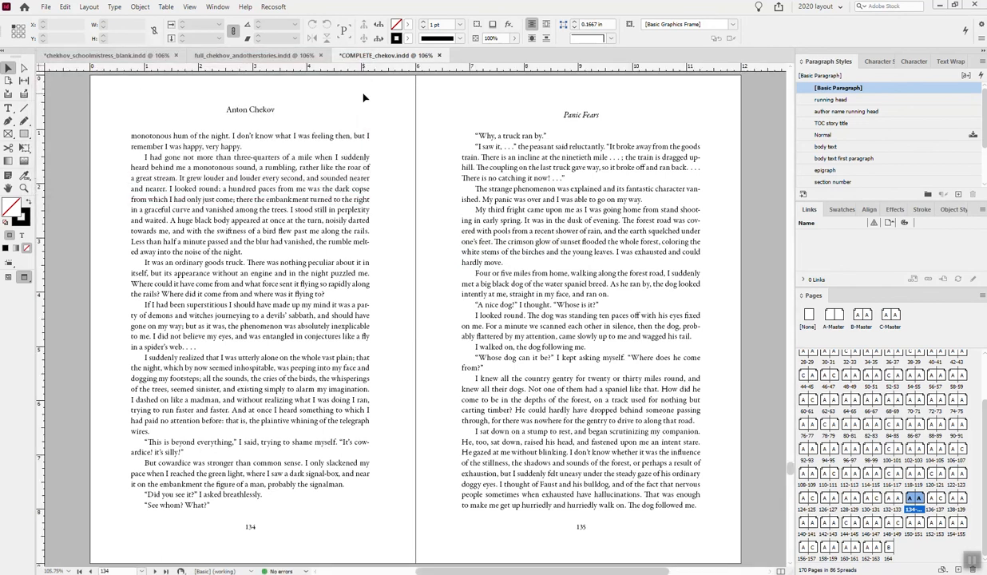
pyautogui.scroll(10, 375, 112)
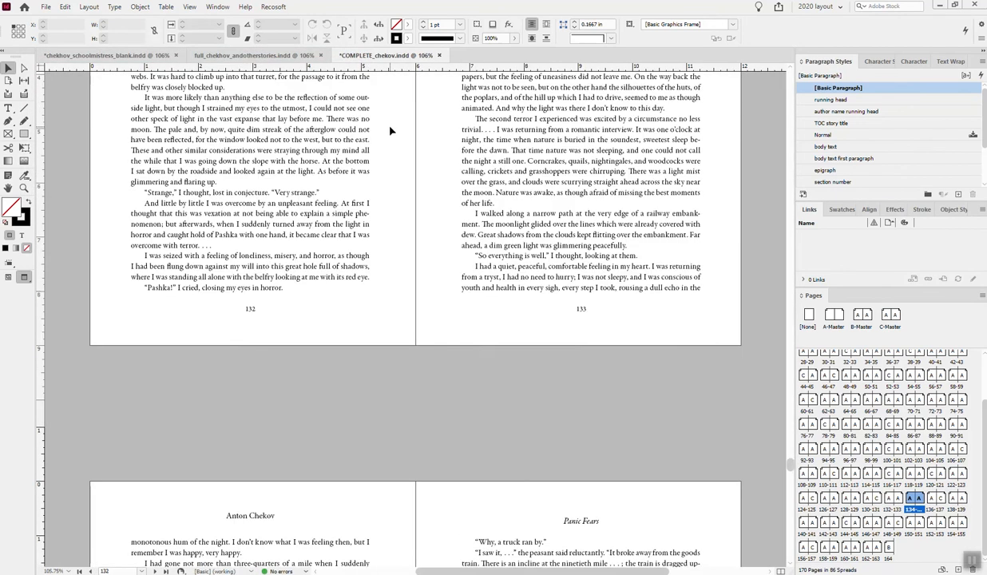
pyautogui.scroll(2, 452, 187)
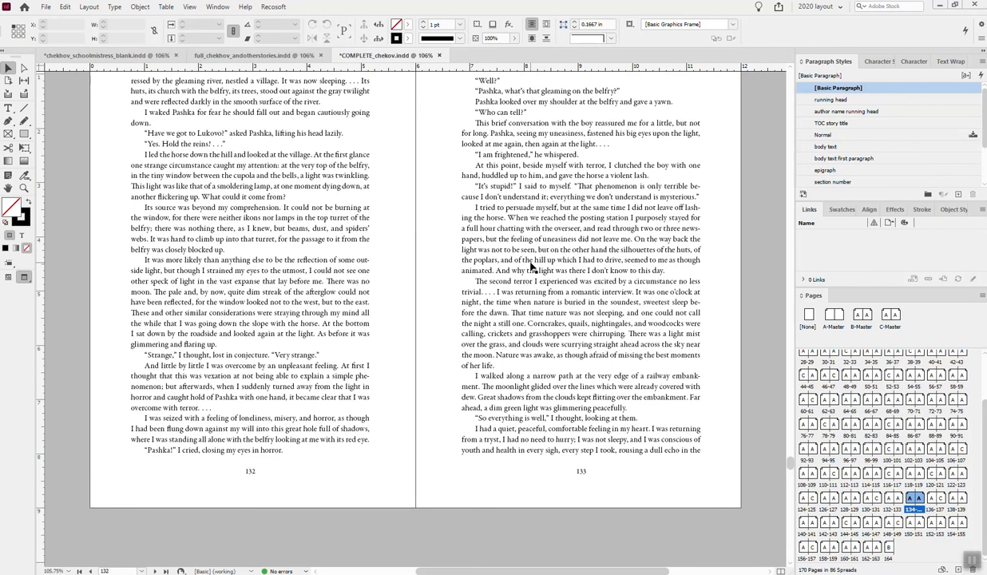
pyautogui.scroll(3, 533, 268)
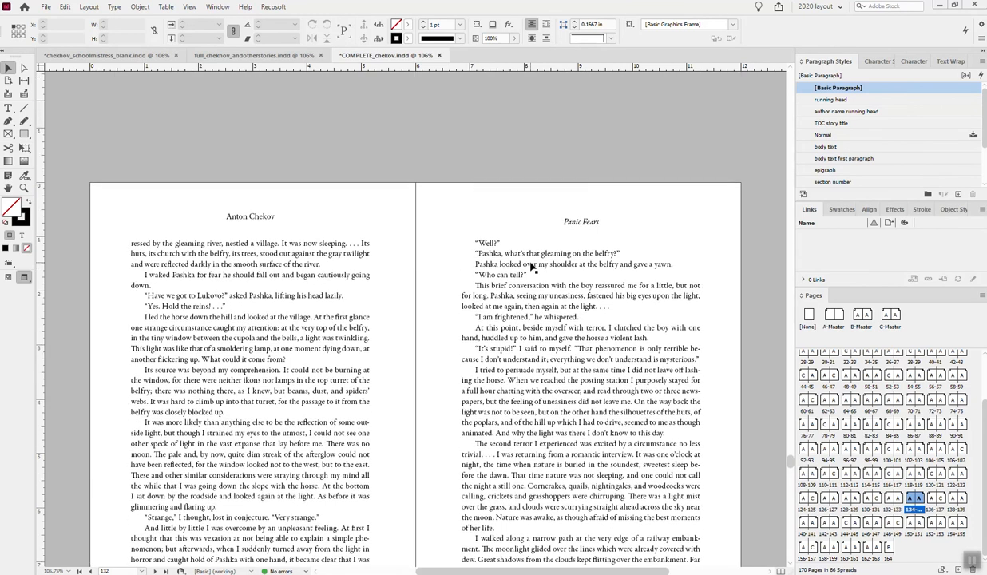
pyautogui.scroll(-3, 532, 268)
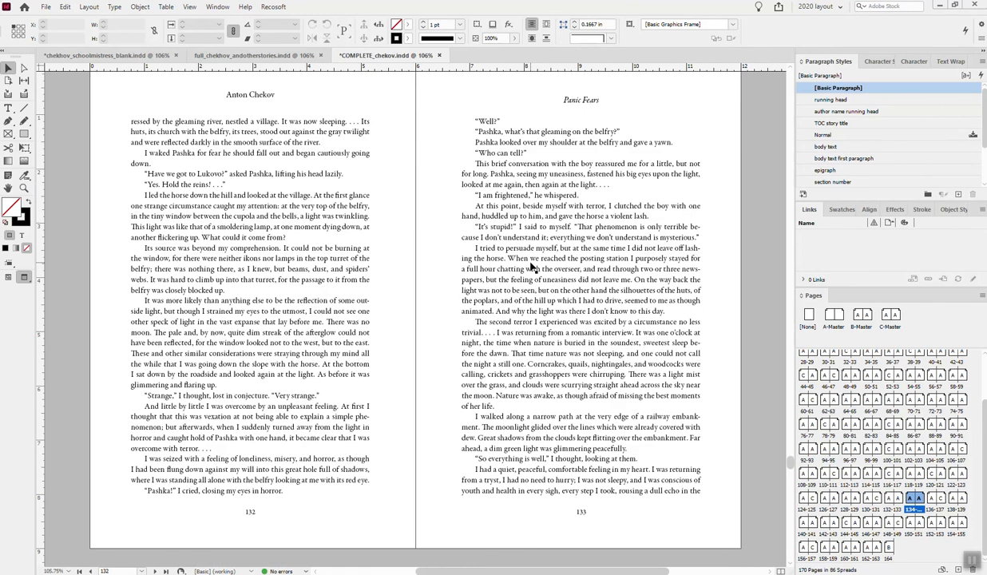
# - Export all pages of the complete book to COMPLETE_chekov.pdf as a print PDF with the modified High Quality Print preset, exported as pages
pyautogui.hotkey('ctrl', 'e')
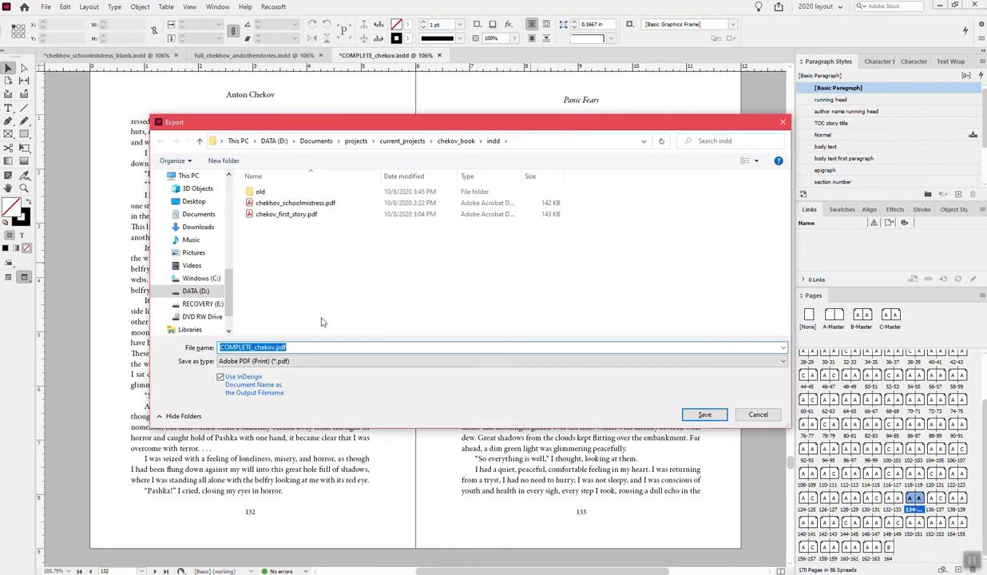
pyautogui.click(686, 414)
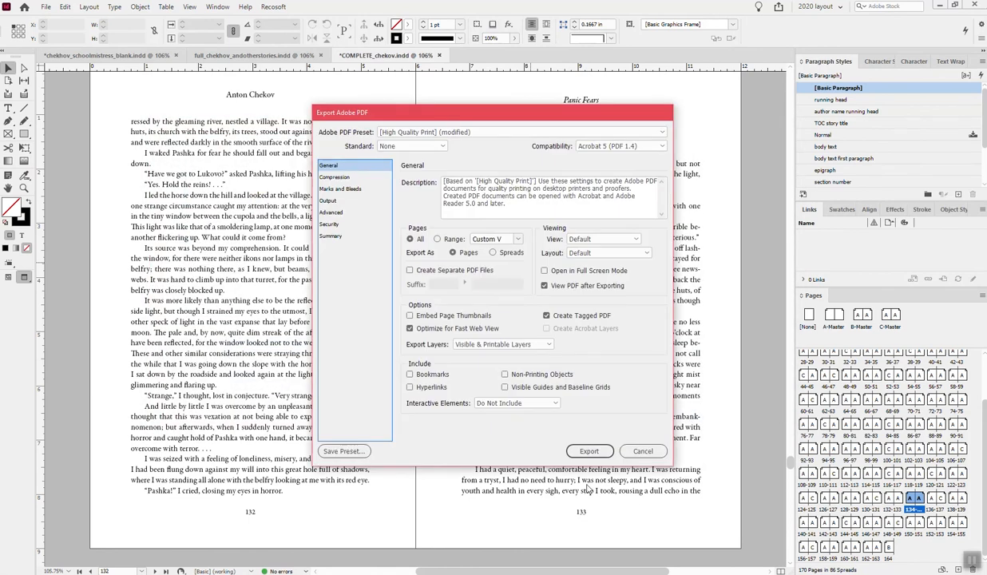
pyautogui.click(589, 450)
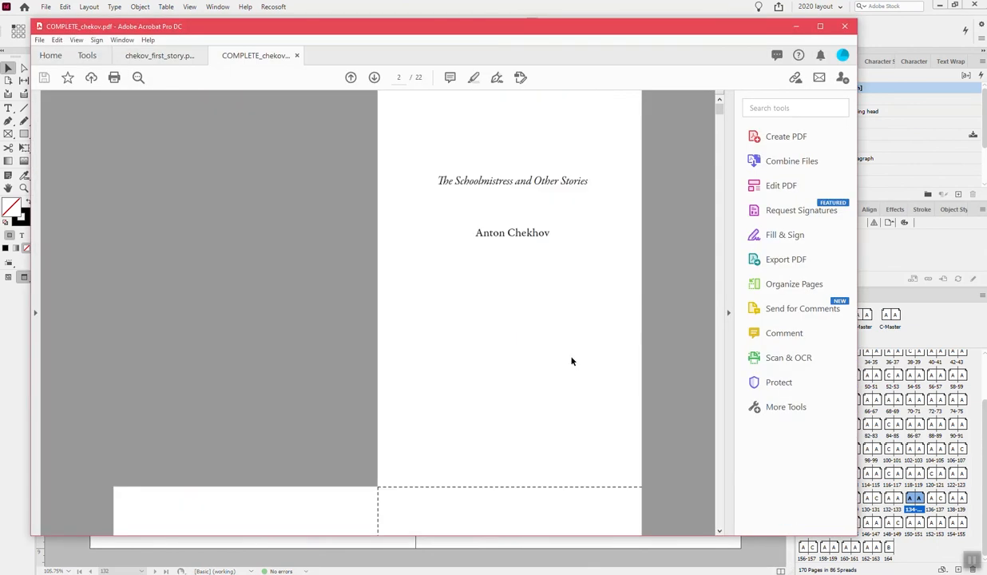
# - Examine the exported PDF in Acrobat, from the title page, table of contents and first story opening to the closing pages of "The Shoemaker and the Devil"
pyautogui.scroll(-10, 571, 360)
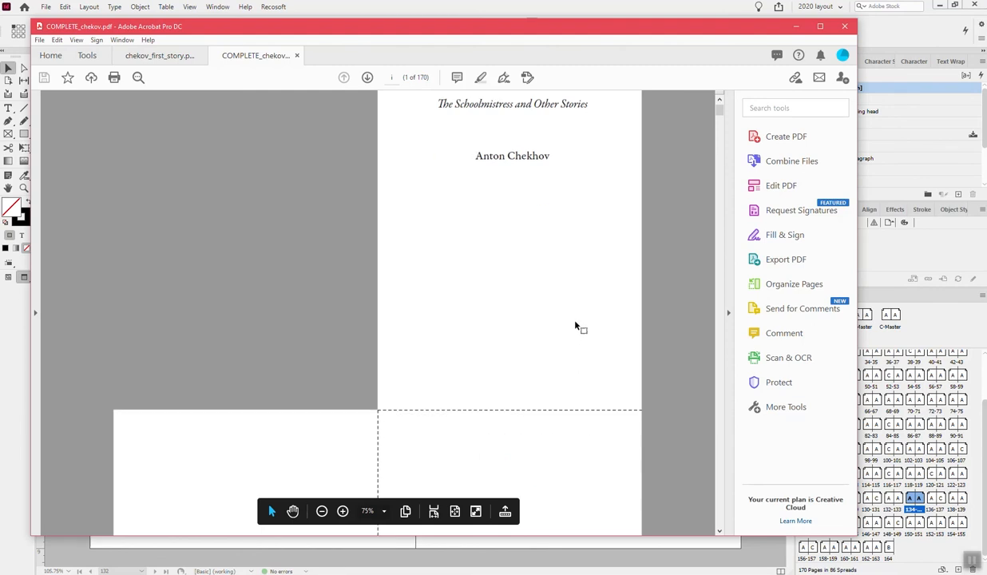
pyautogui.scroll(-10, 575, 326)
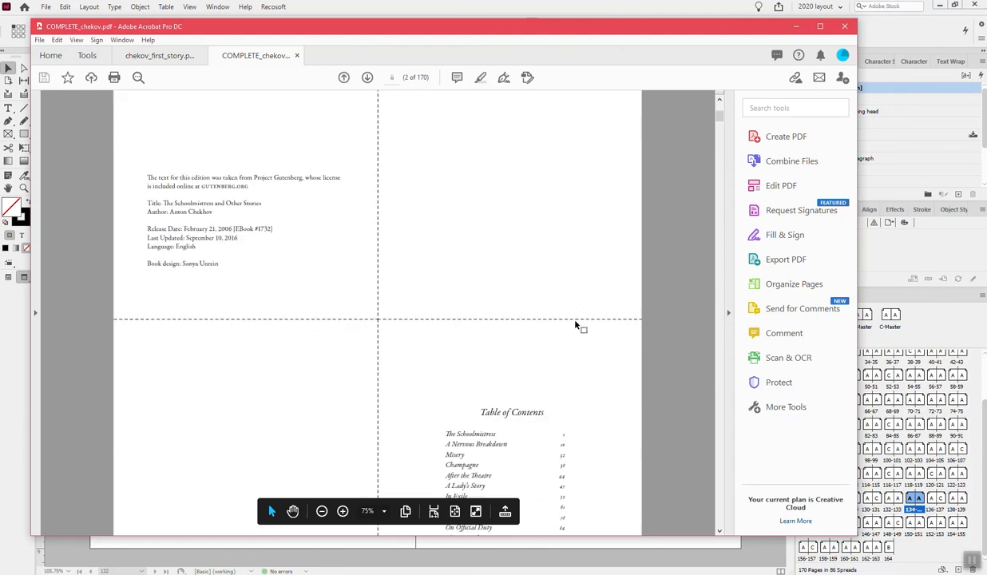
pyautogui.scroll(-5, 575, 326)
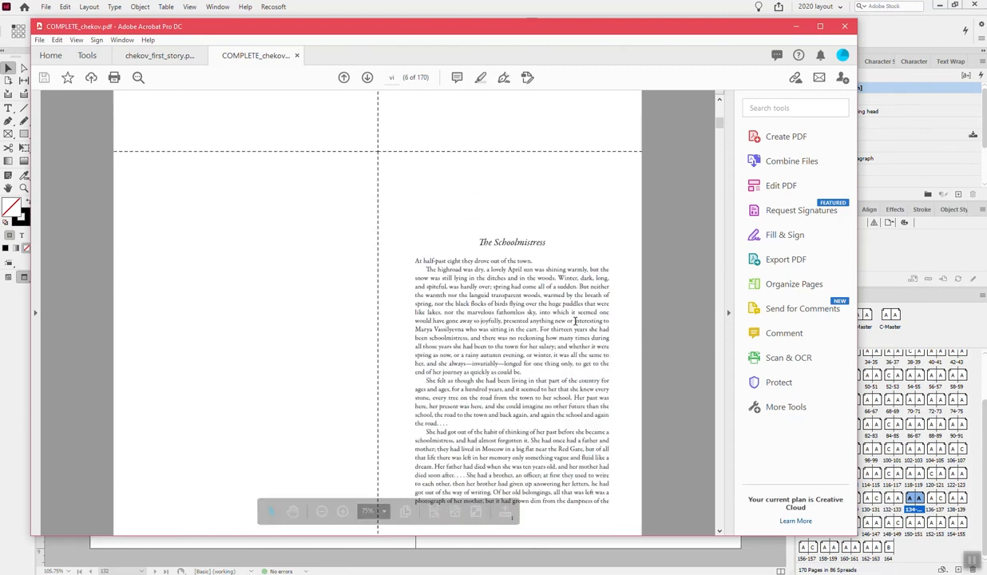
pyautogui.moveTo(717, 128); pyautogui.dragTo(732, 528)
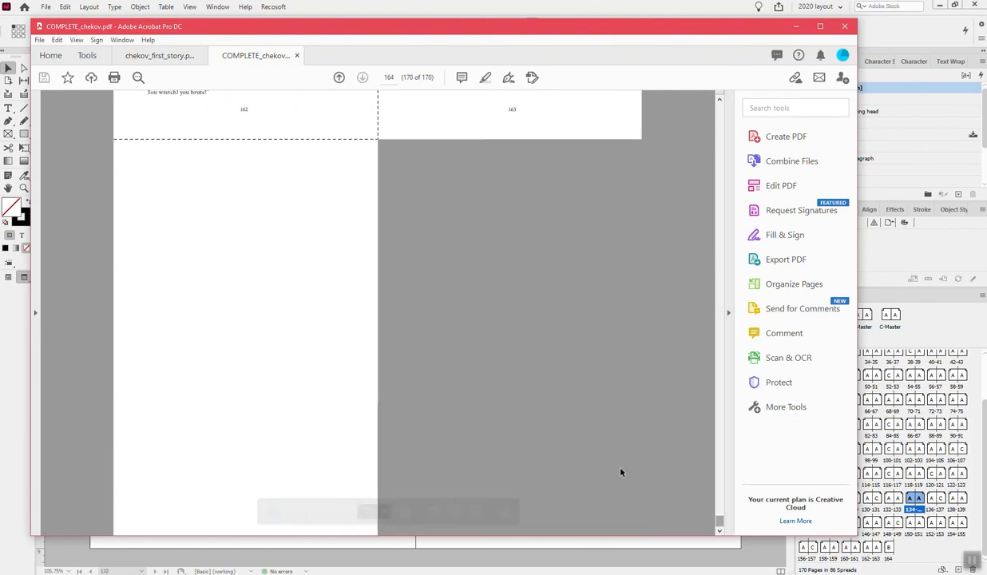
pyautogui.scroll(5, 557, 434)
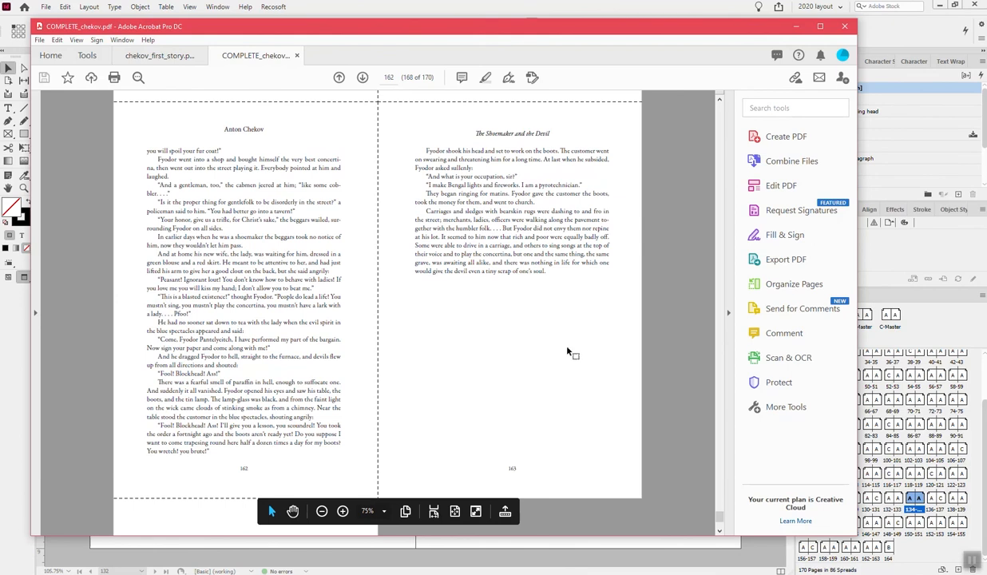
pyautogui.scroll(10, 564, 350)
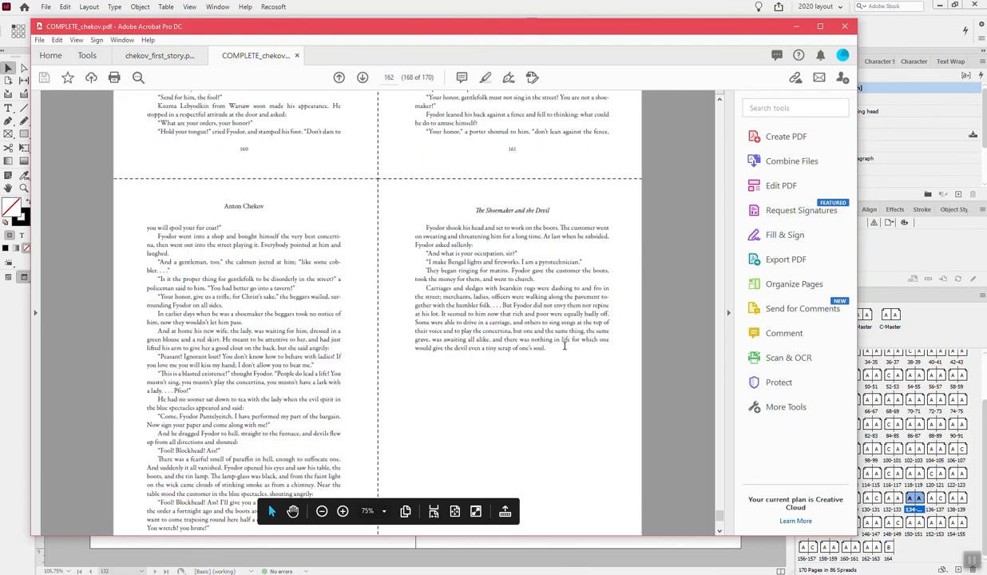